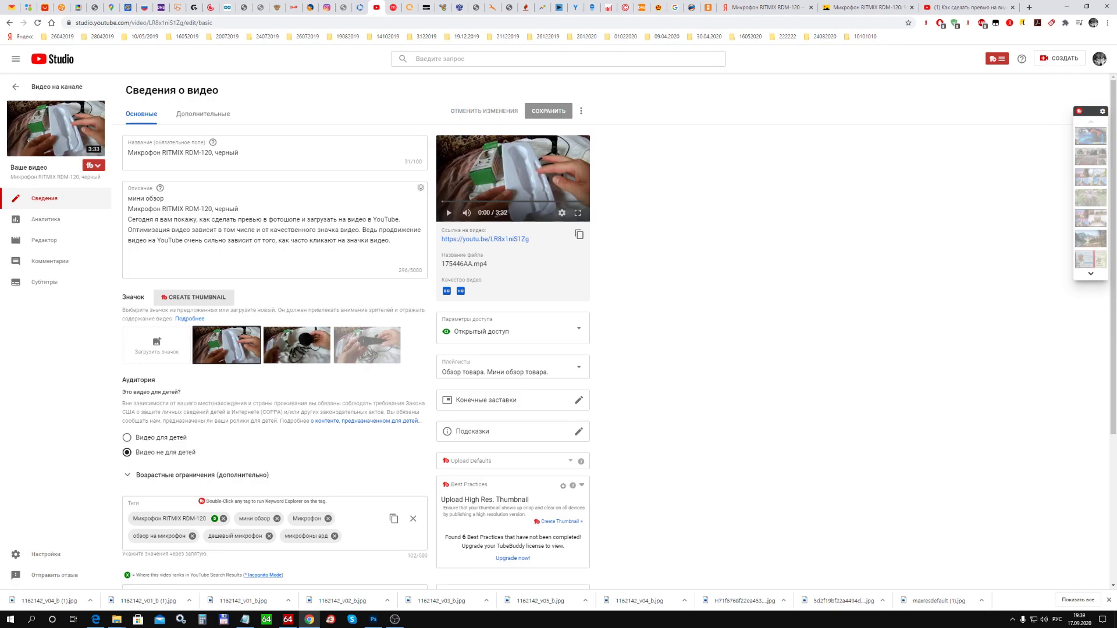
Pick the second suggested frame as the thumbnail, then open the help article on custom thumbnails.
click(297, 346)
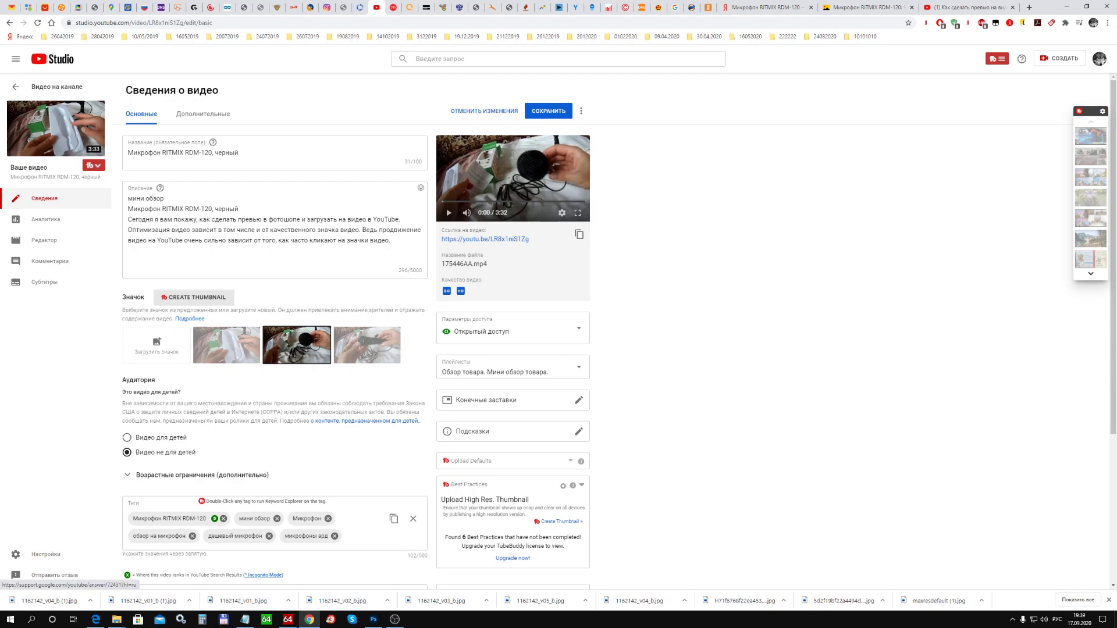
click(190, 319)
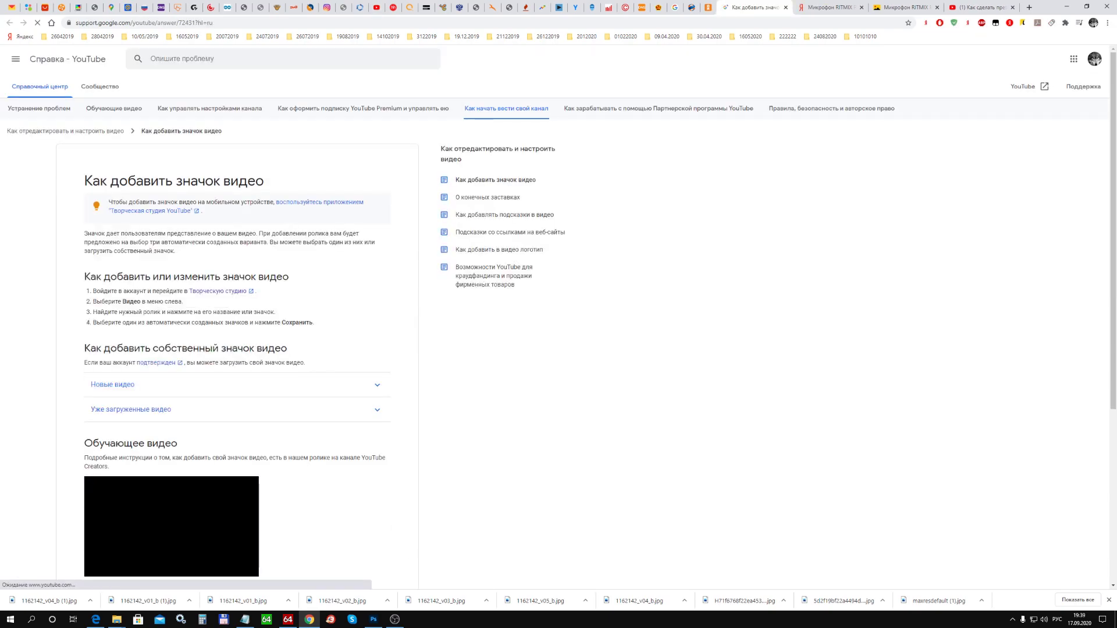
Expand the 'Размер и разрешение изображения' section to review thumbnail requirements, then close the help tab.
scroll(559, 314, down, 5)
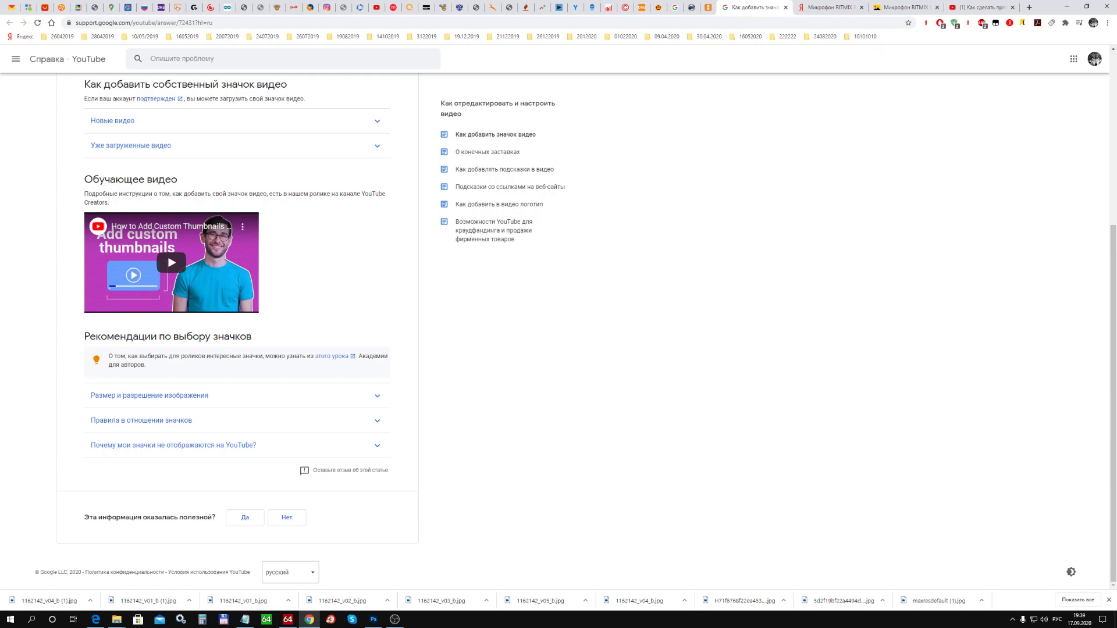
key(Tab)
key(Return)
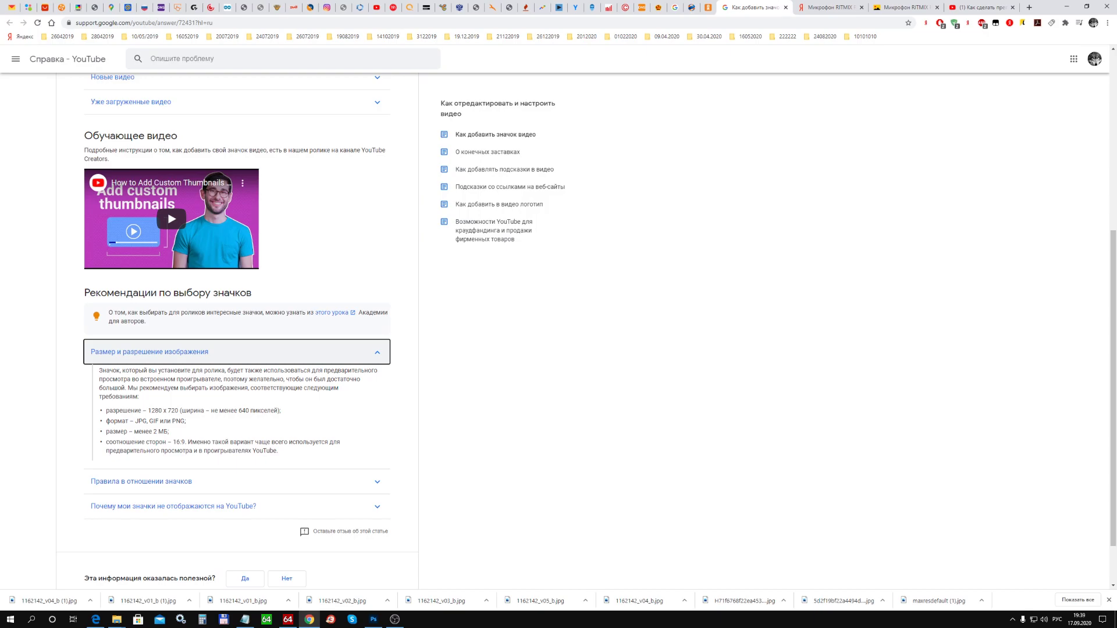
key(ctrl+w)
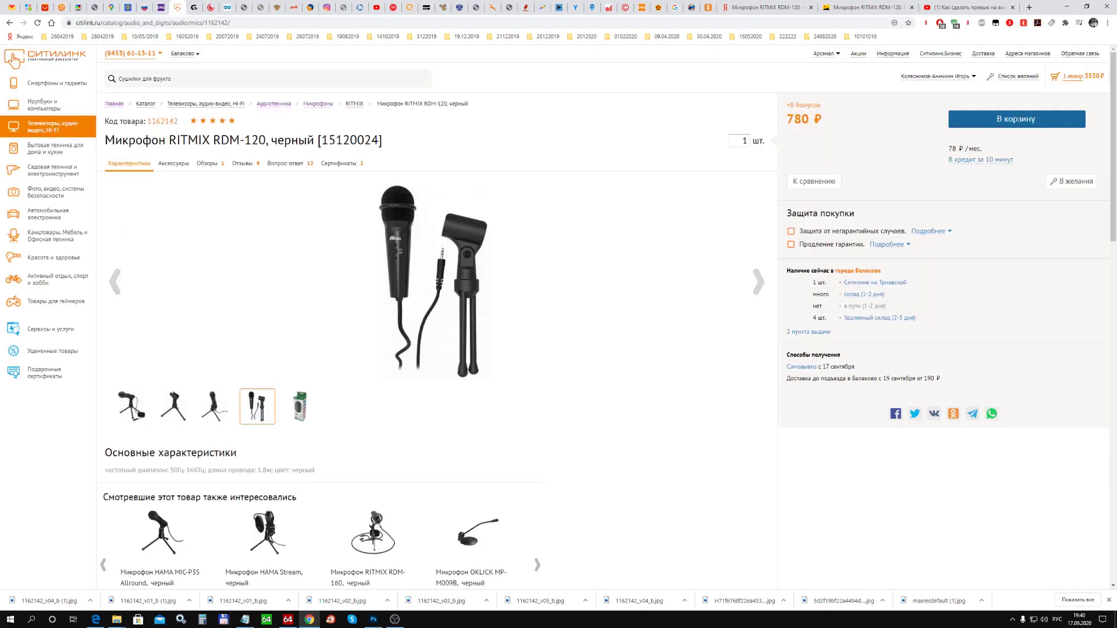
Save the enlarged Citilink tripod-stand photo to the desktop and switch to the Yandex results.
click(172, 406)
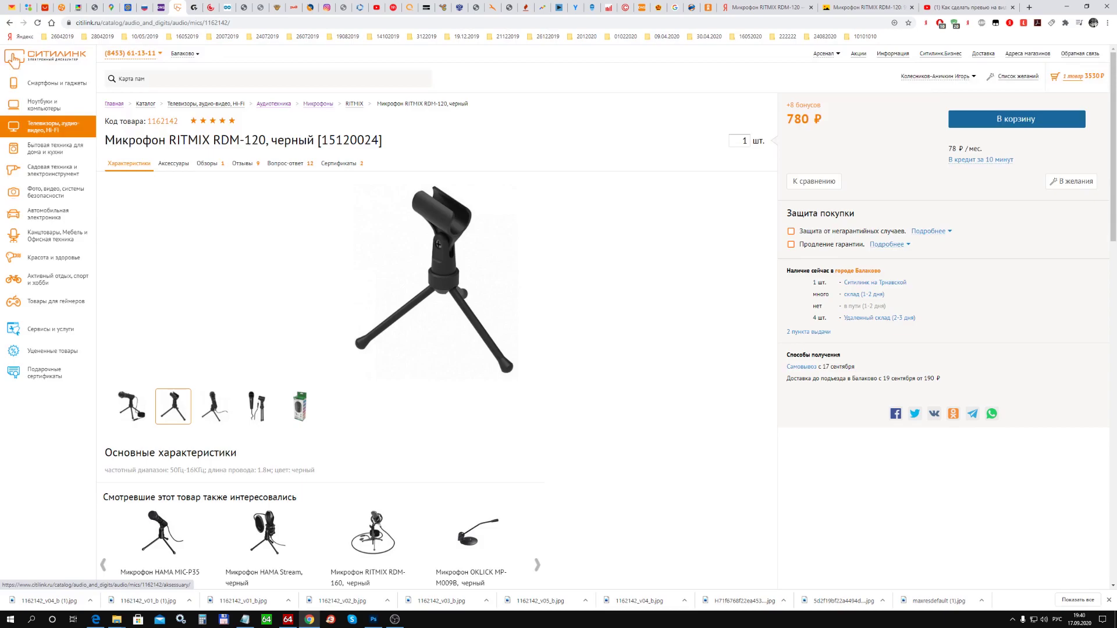
click(437, 282)
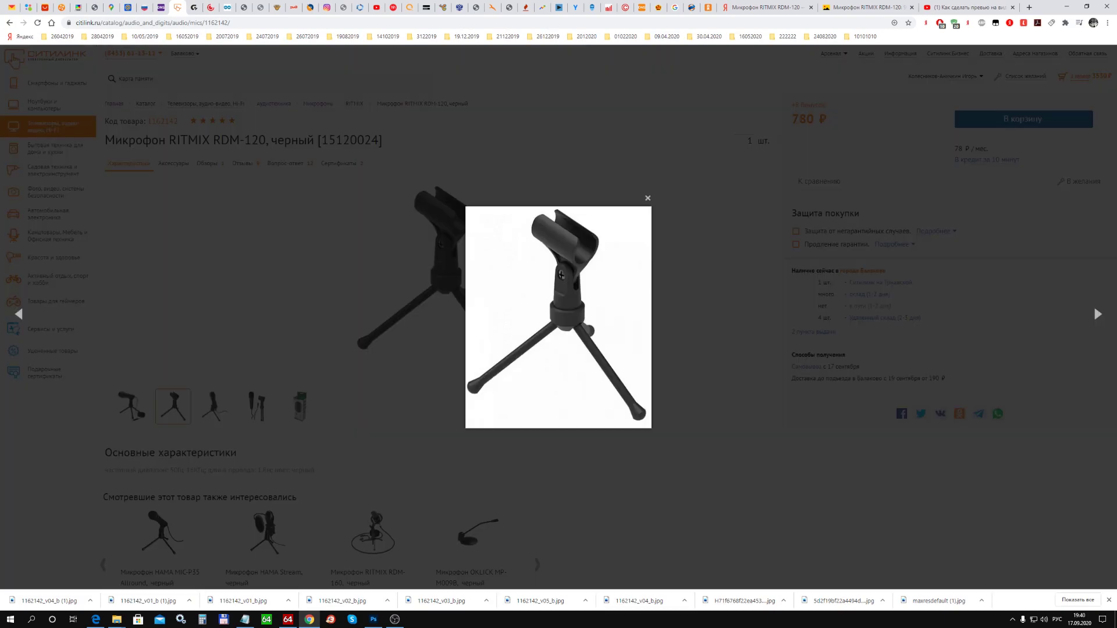
right_click(532, 298)
click(567, 315)
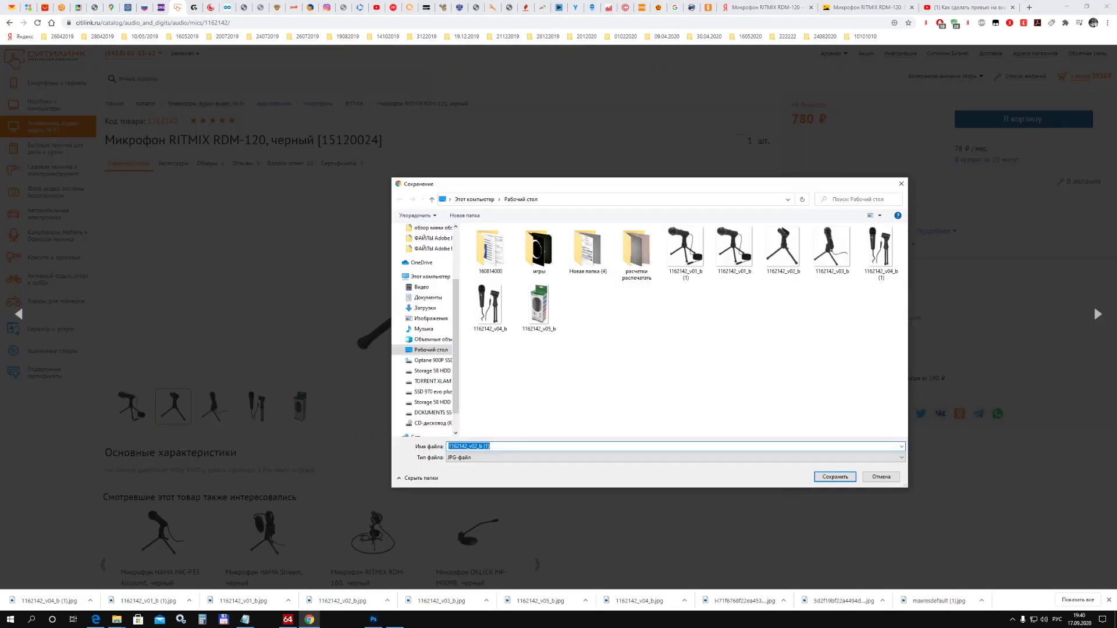
key(Return)
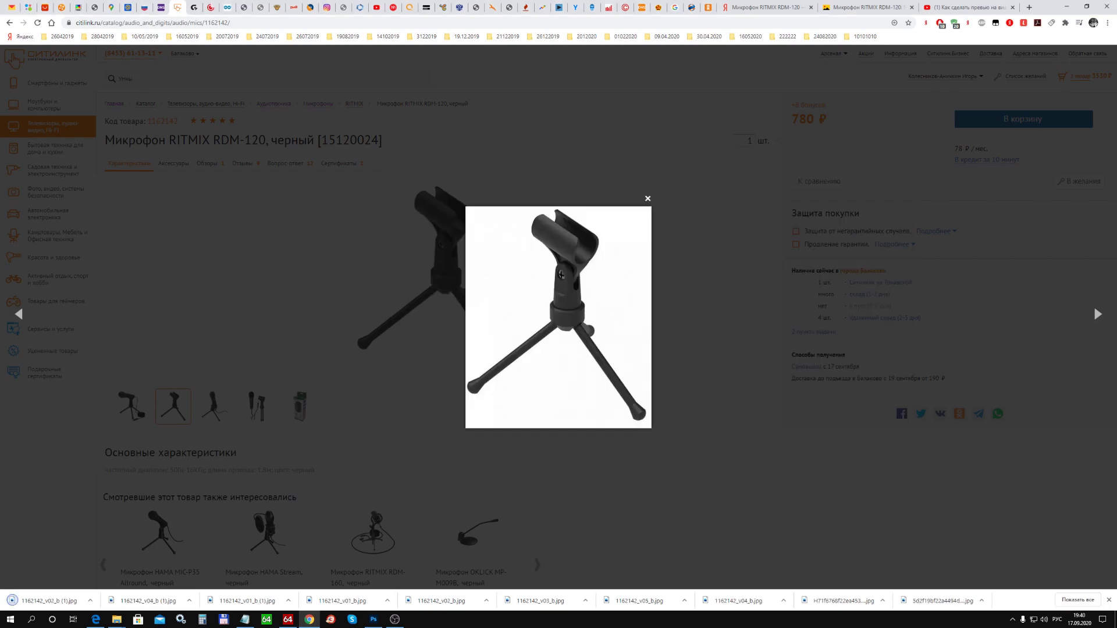
key(Escape)
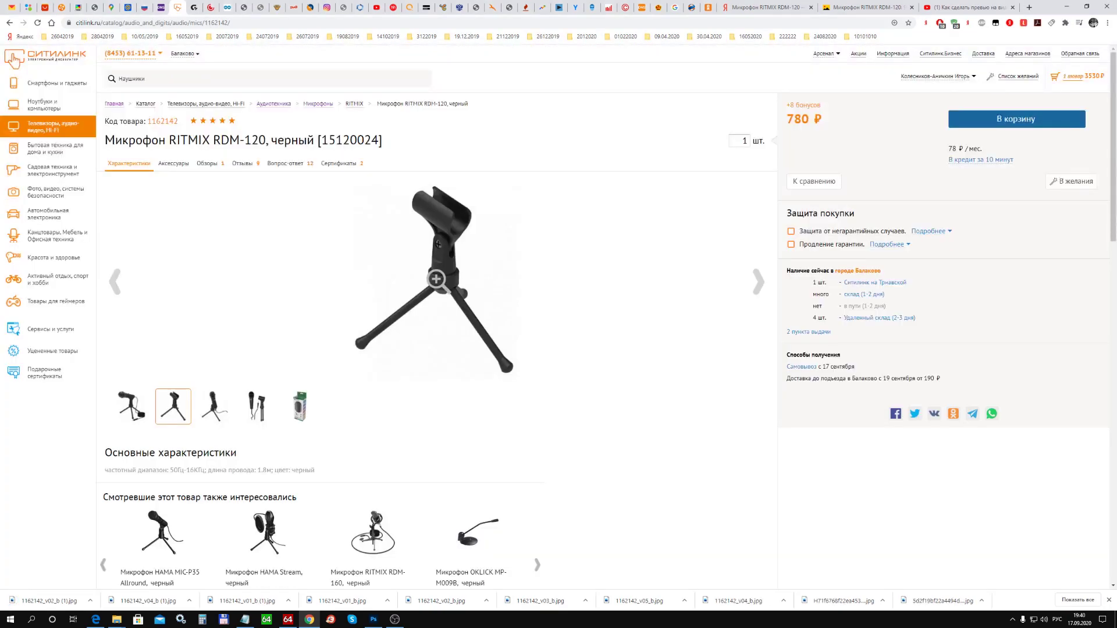
text(н)
key(ctrl+Tab)
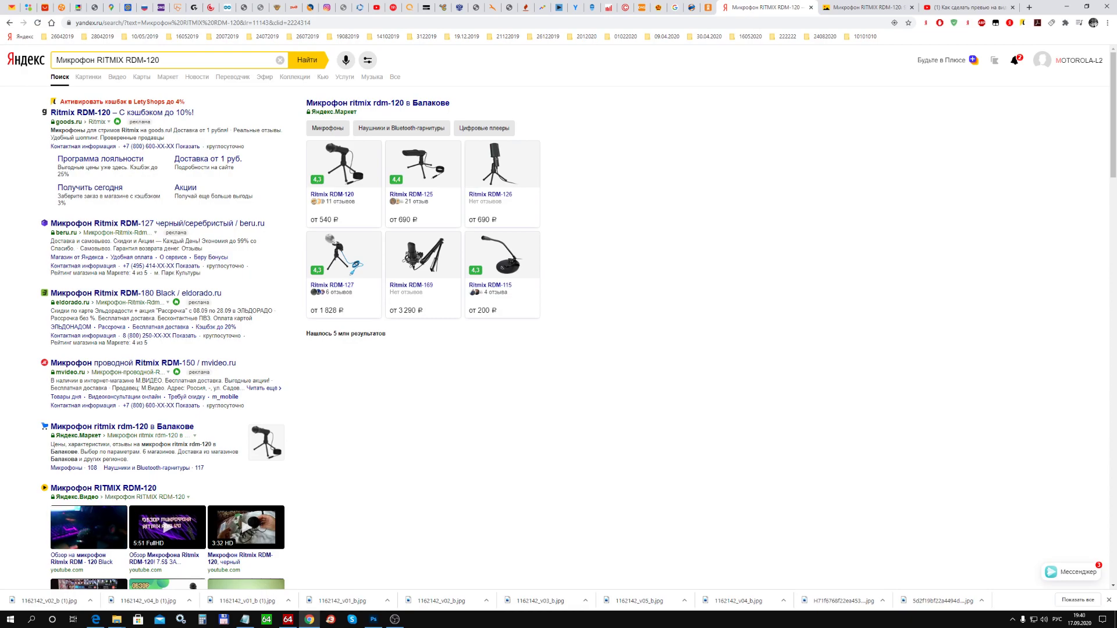
Save a handheld RITMIX microphone image from Yandex Images to the desktop.
key(ctrl+Tab)
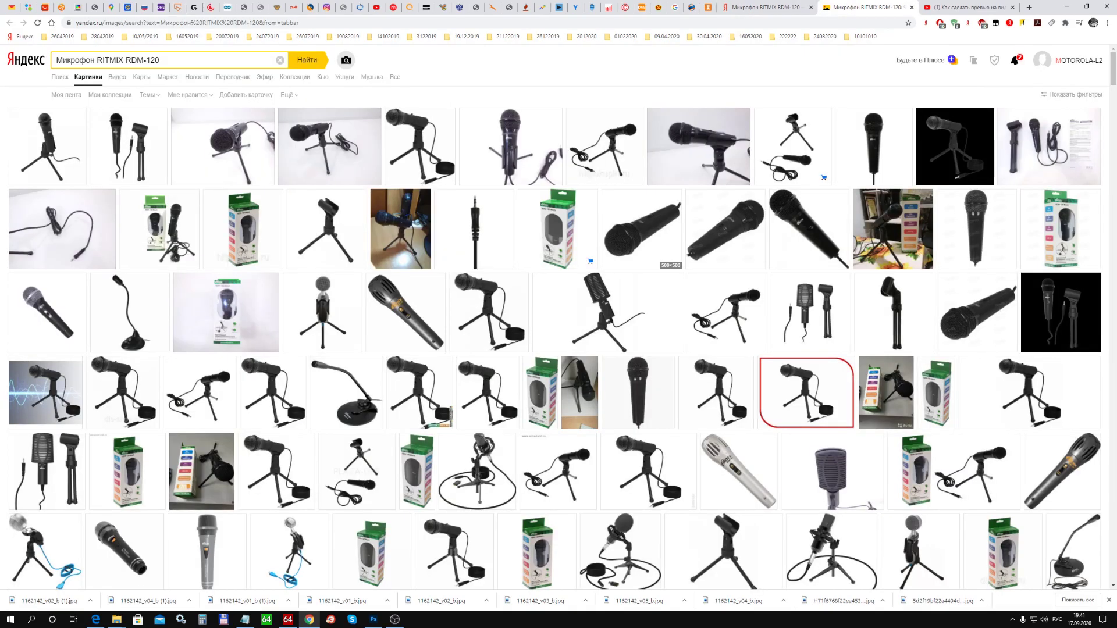
click(640, 227)
right_click(480, 278)
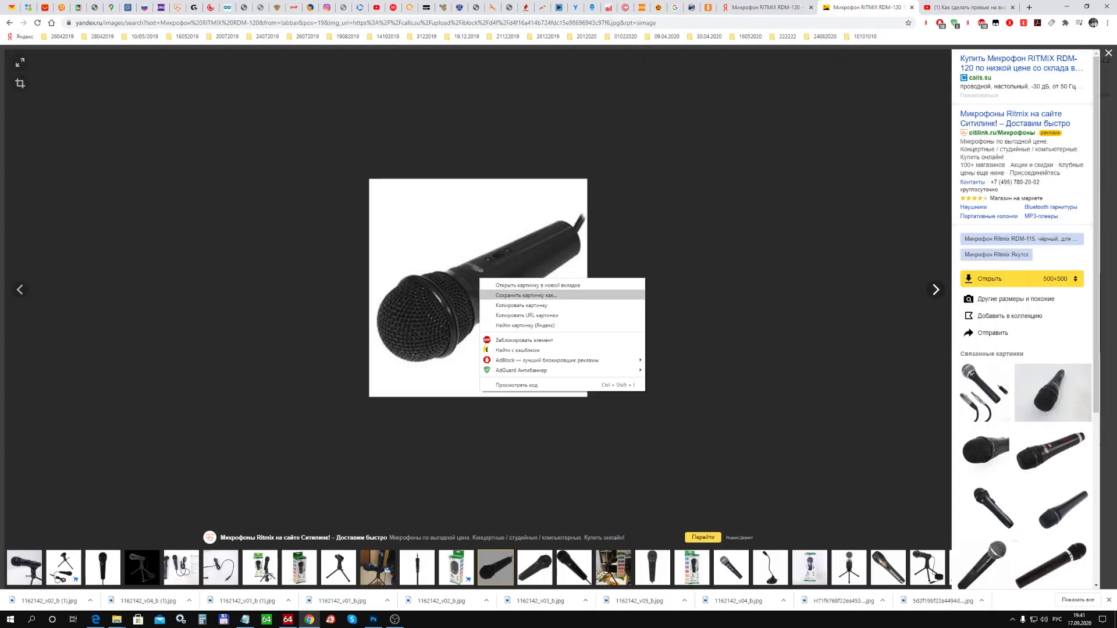
click(506, 295)
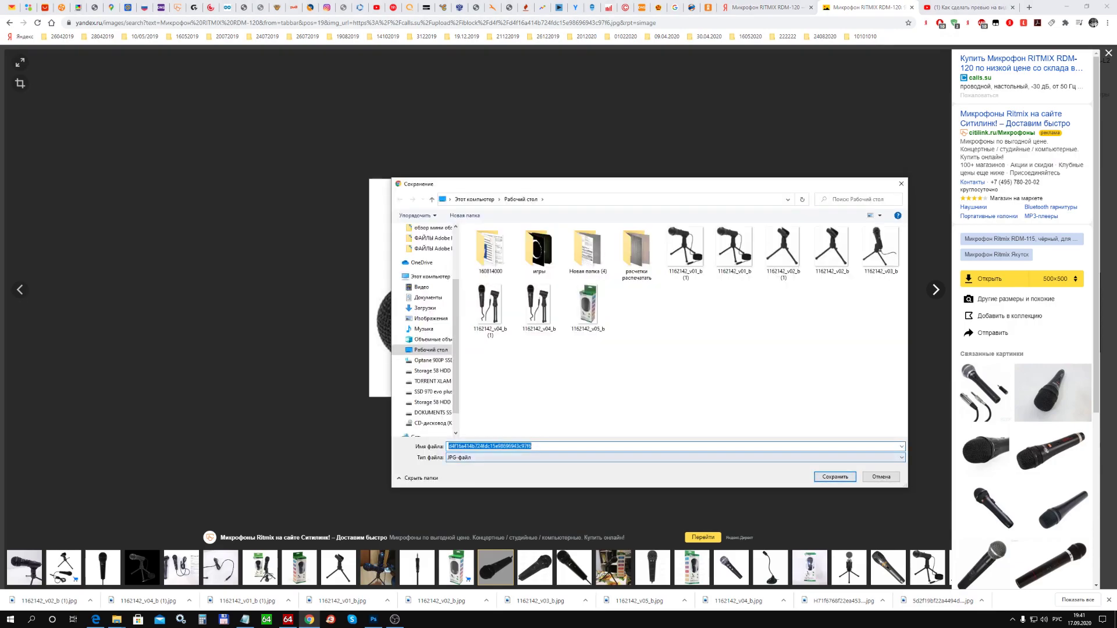
key(Return)
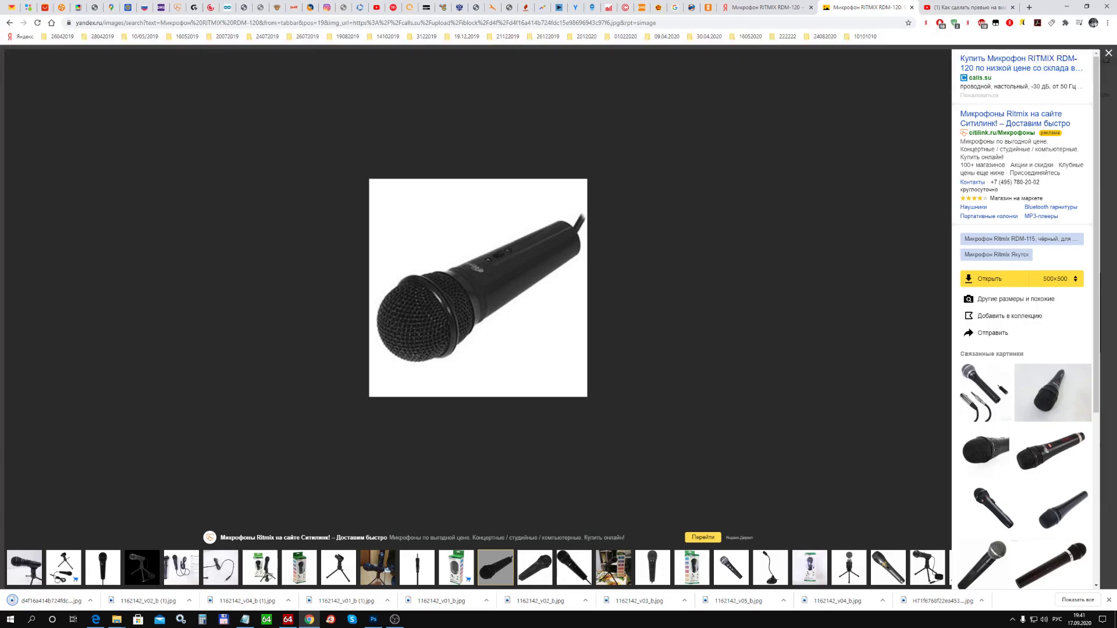
key(Escape)
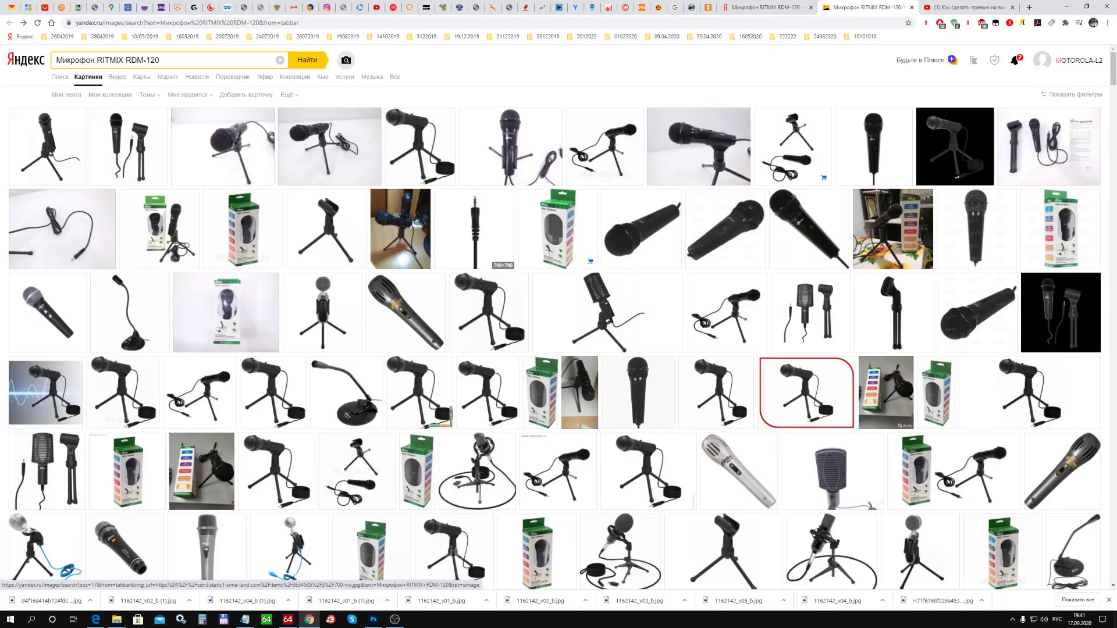
Save a tripod microphone image from Yandex Images to the desktop and return to Photoshop.
click(605, 145)
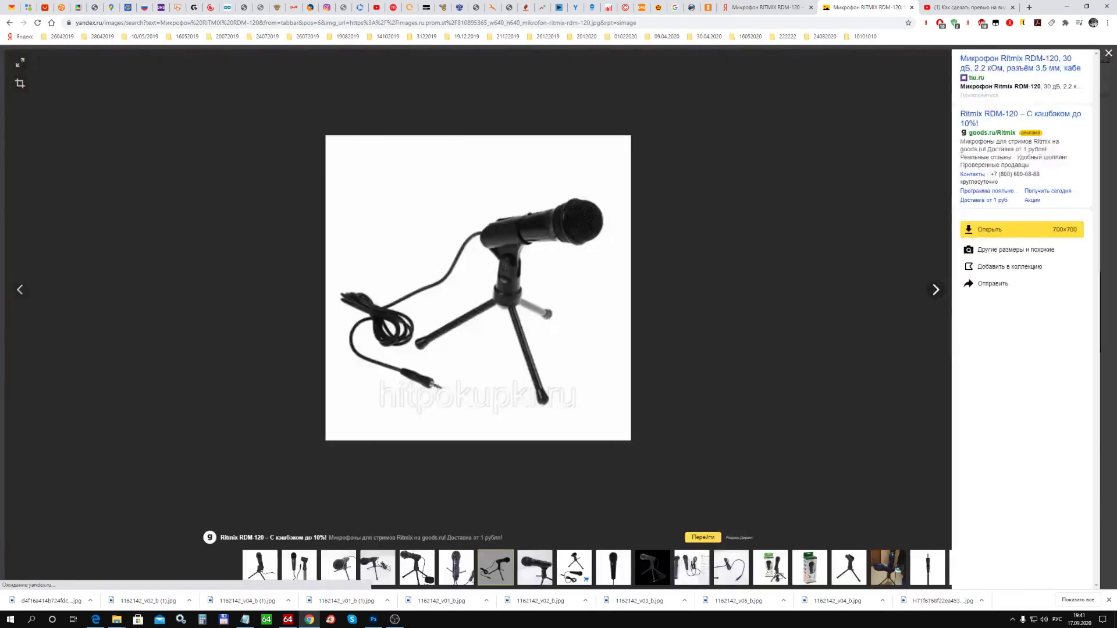
right_click(528, 243)
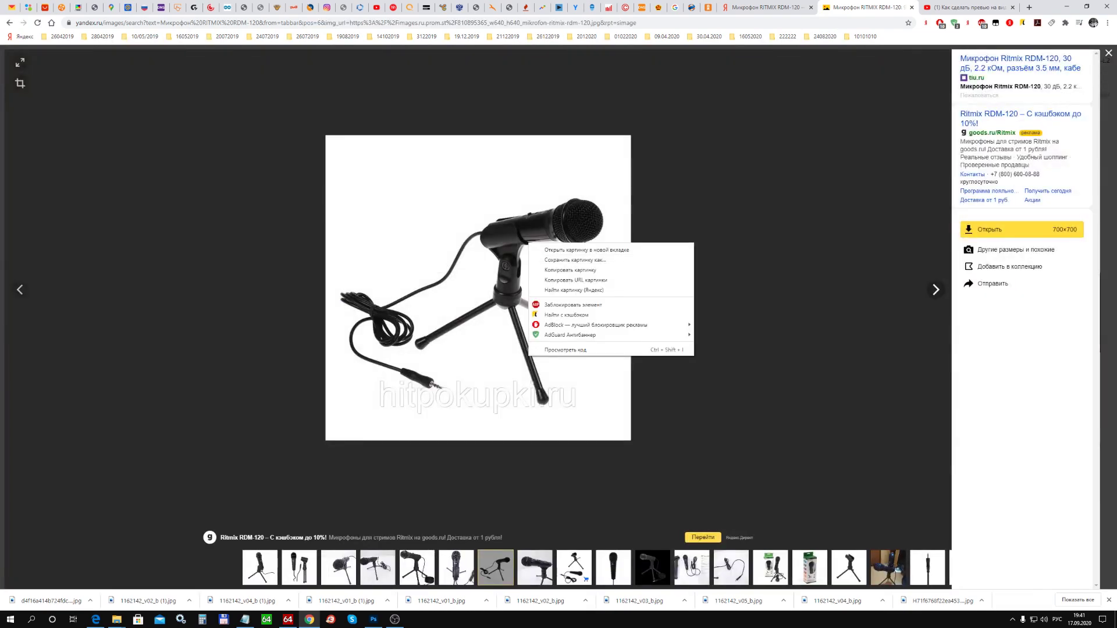
key(Escape)
key(Escape)
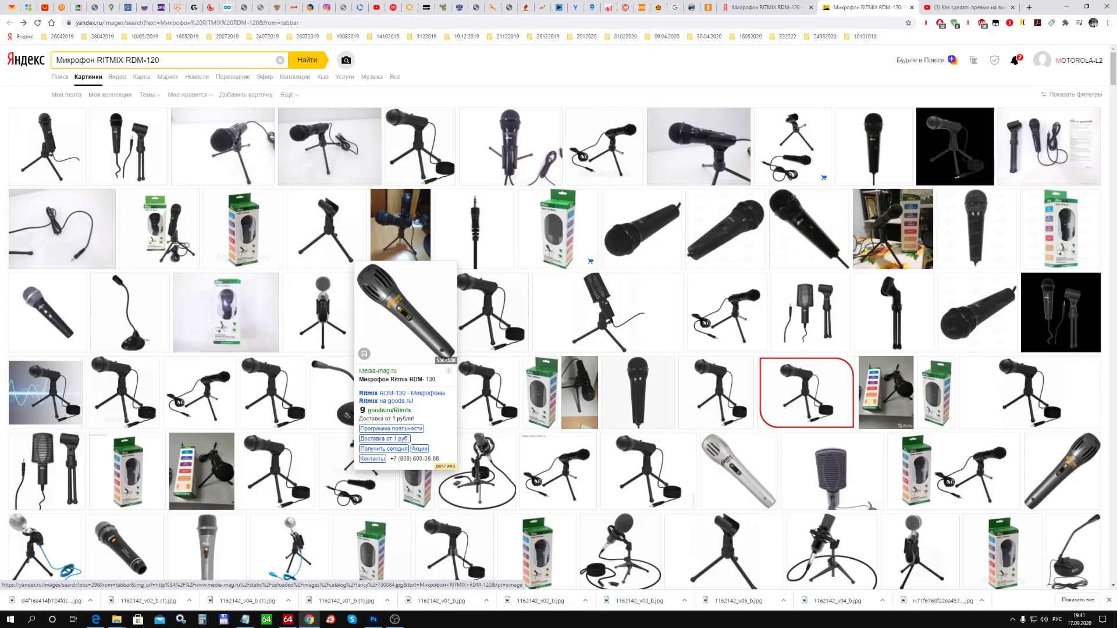
click(480, 314)
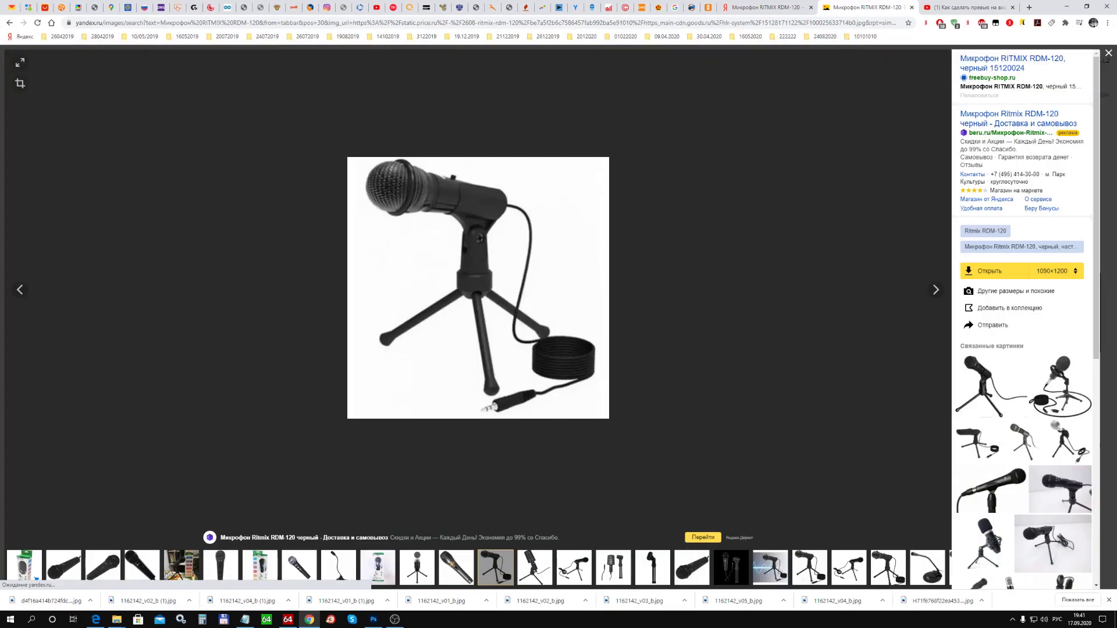
right_click(503, 303)
click(529, 319)
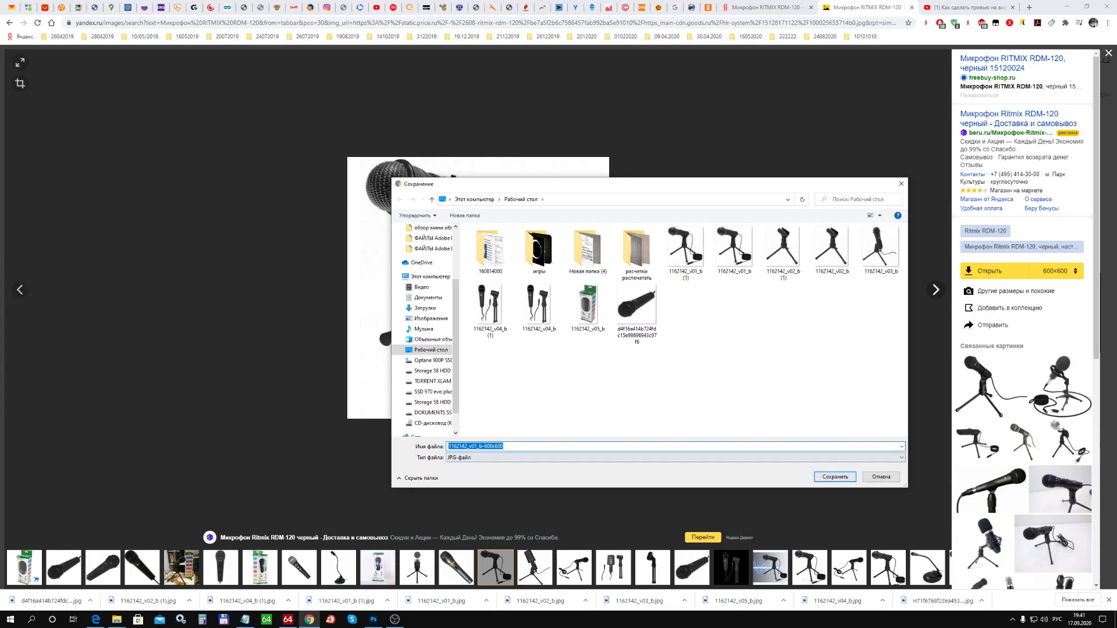
key(Return)
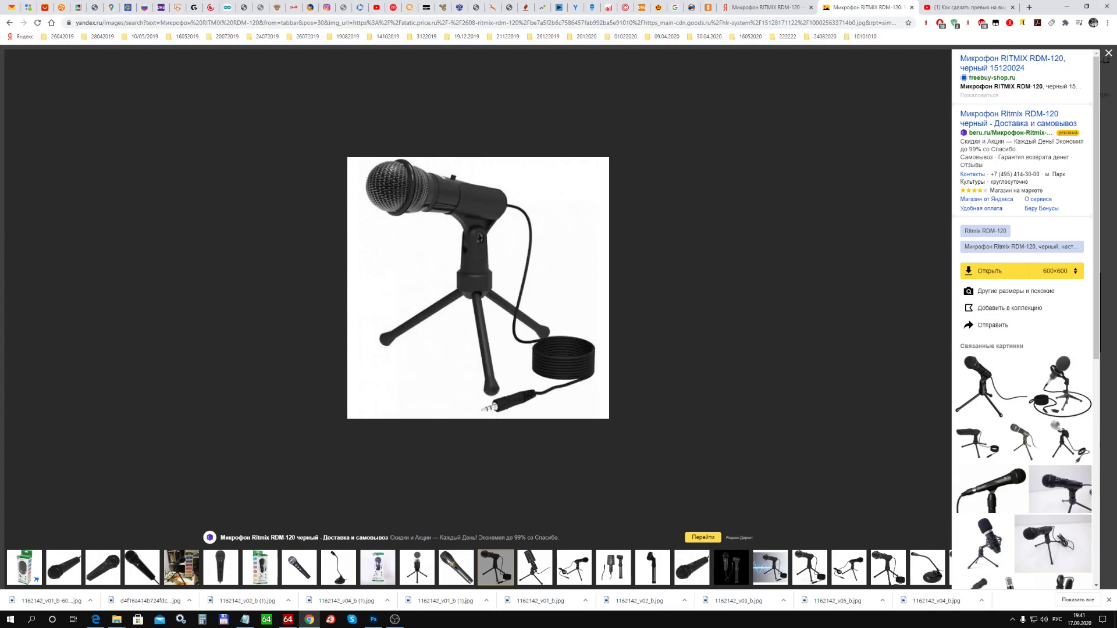
click(177, 7)
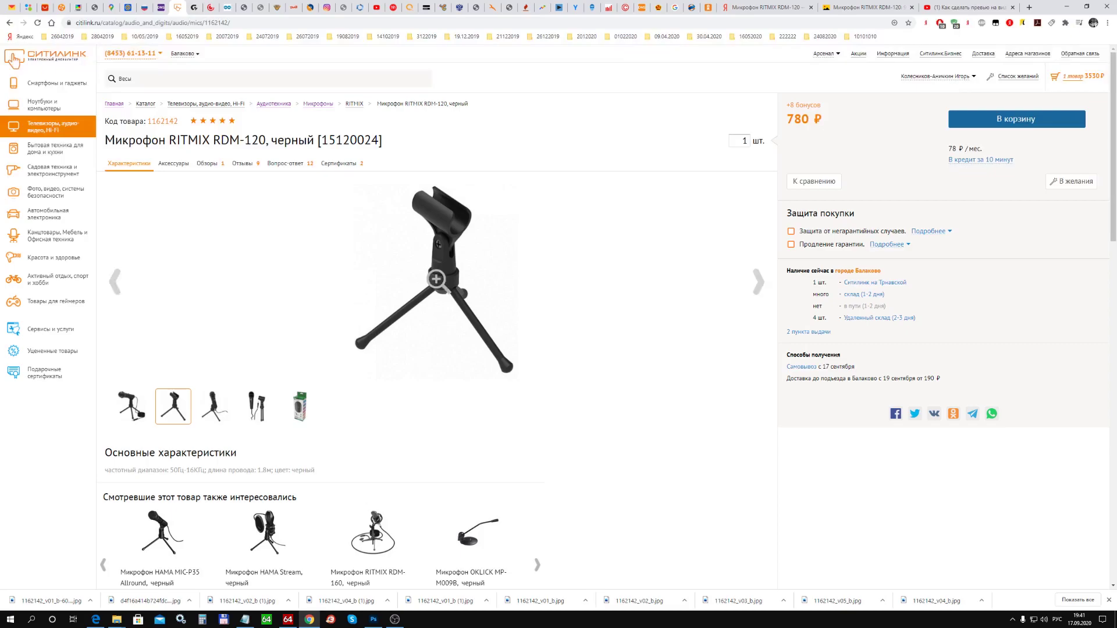
click(867, 7)
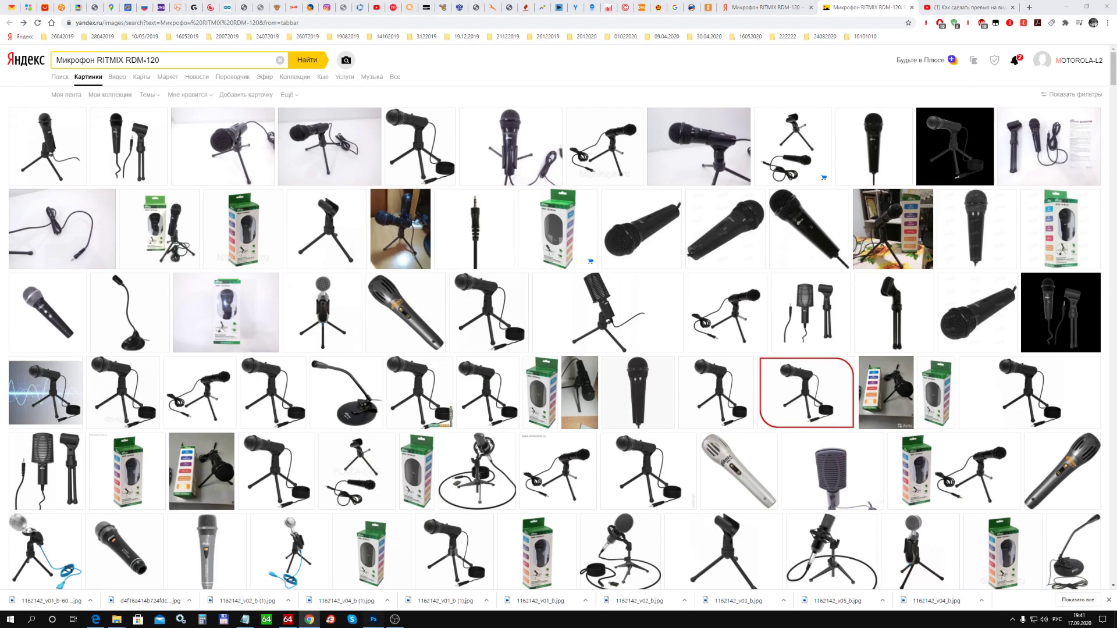
key(alt+Tab)
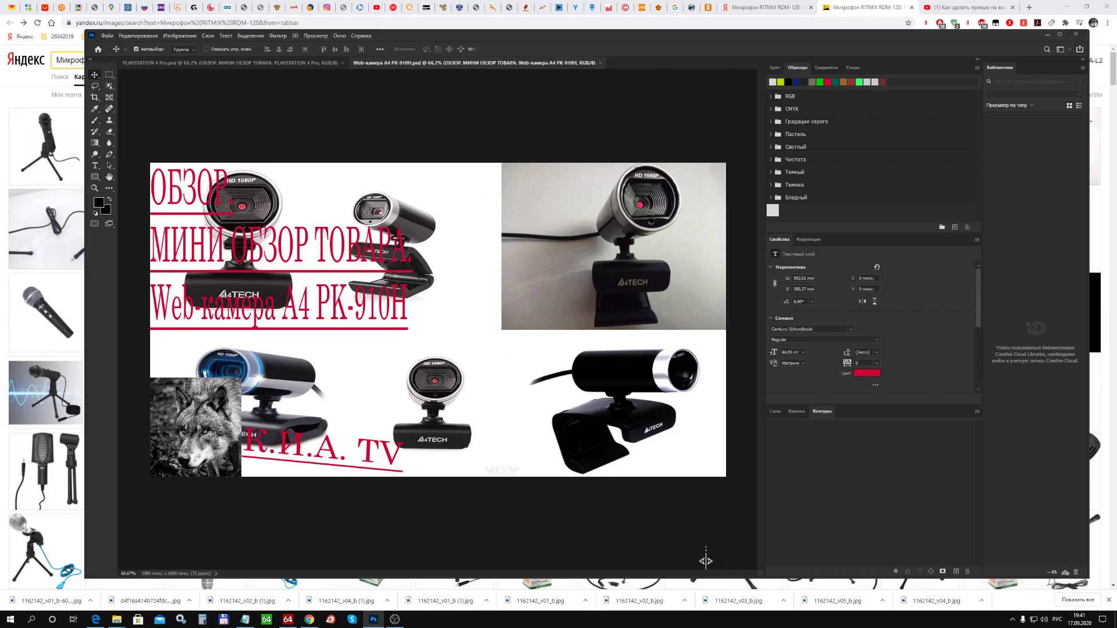
Start a new Photoshop document and copy the video title from YouTube Studio.
key(alt+f)
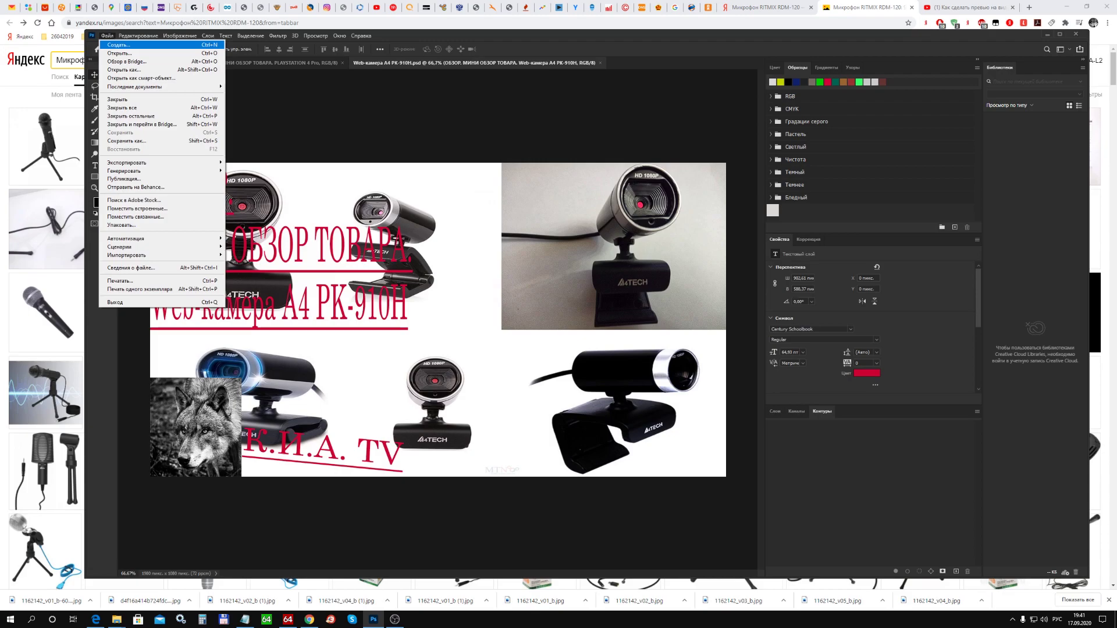
key(Return)
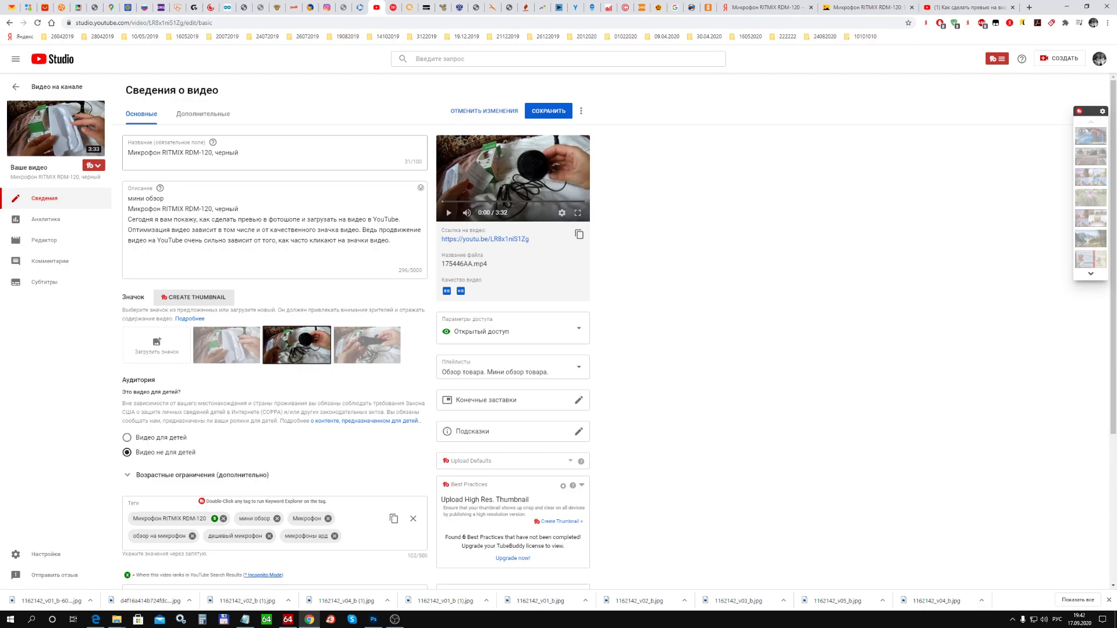
drag(128, 152, 212, 153)
right_click(201, 150)
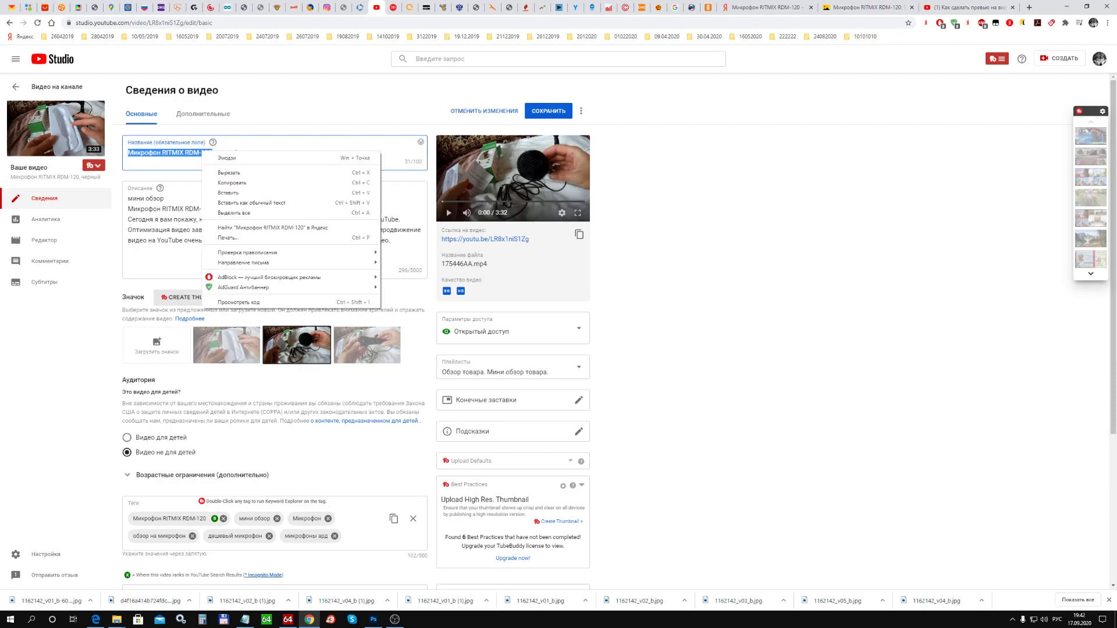
click(227, 184)
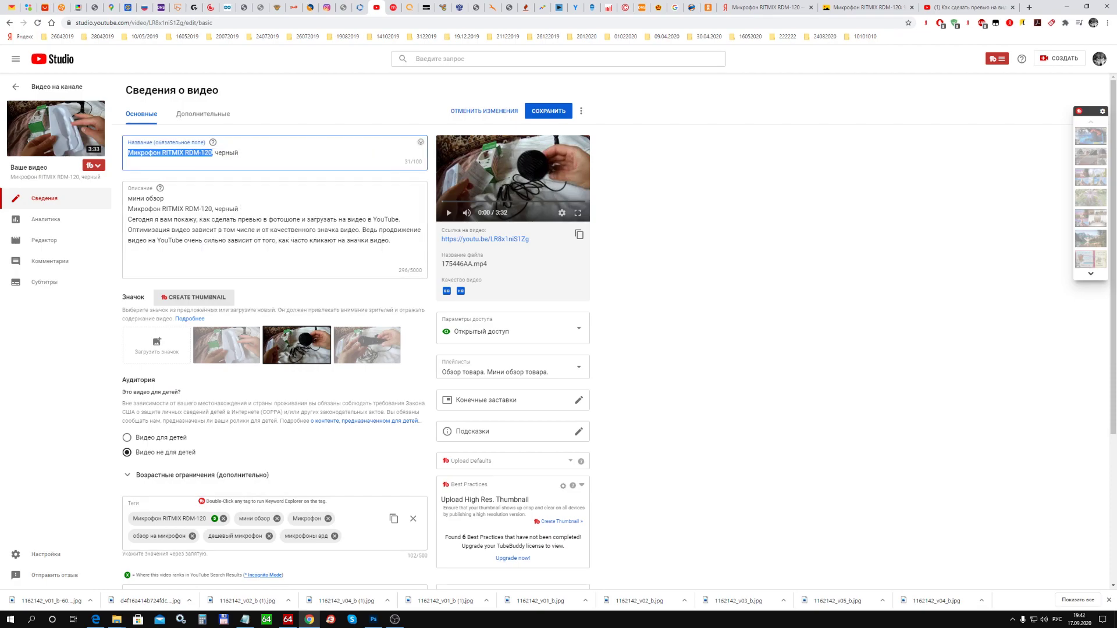
Name the new document 'Микрофон RITMIX RDM-120' and create it.
key(alt+Tab)
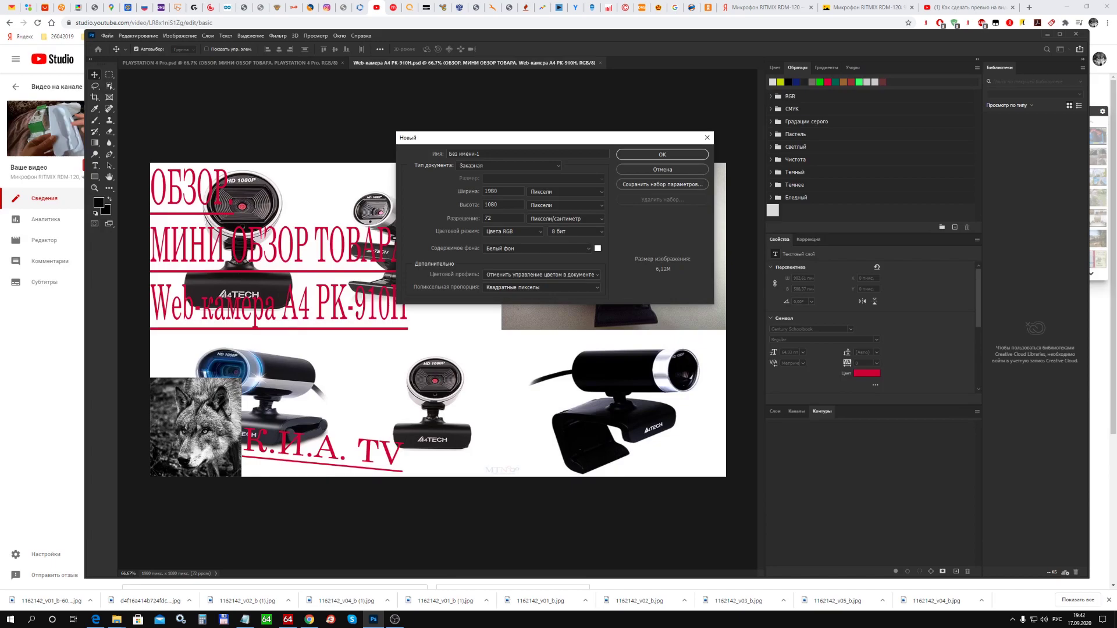
drag(480, 153, 449, 154)
right_click(456, 154)
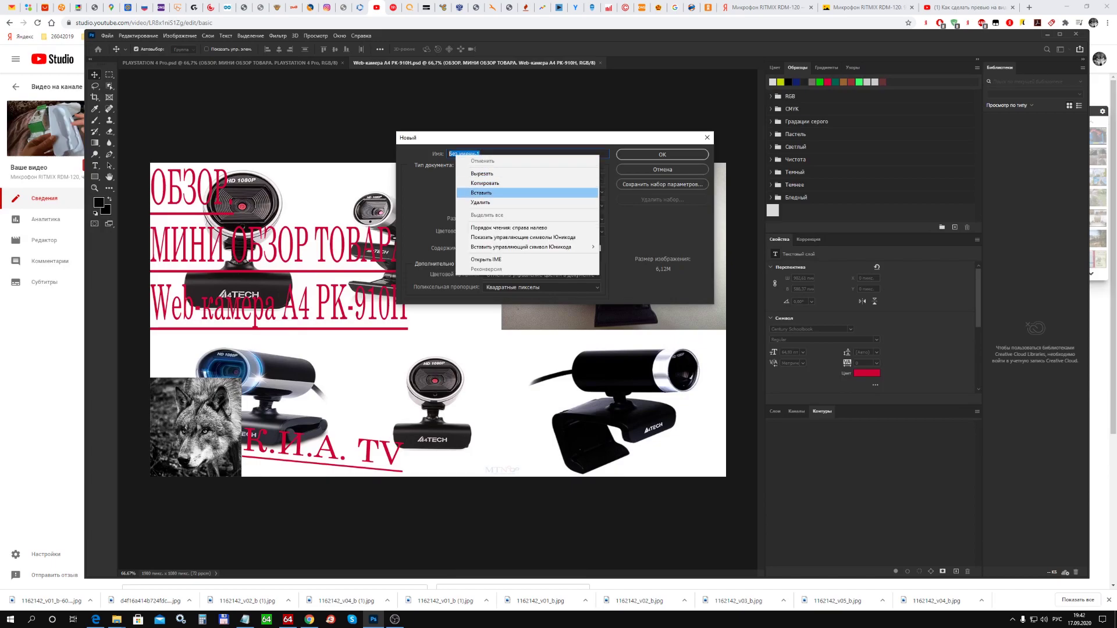
click(482, 192)
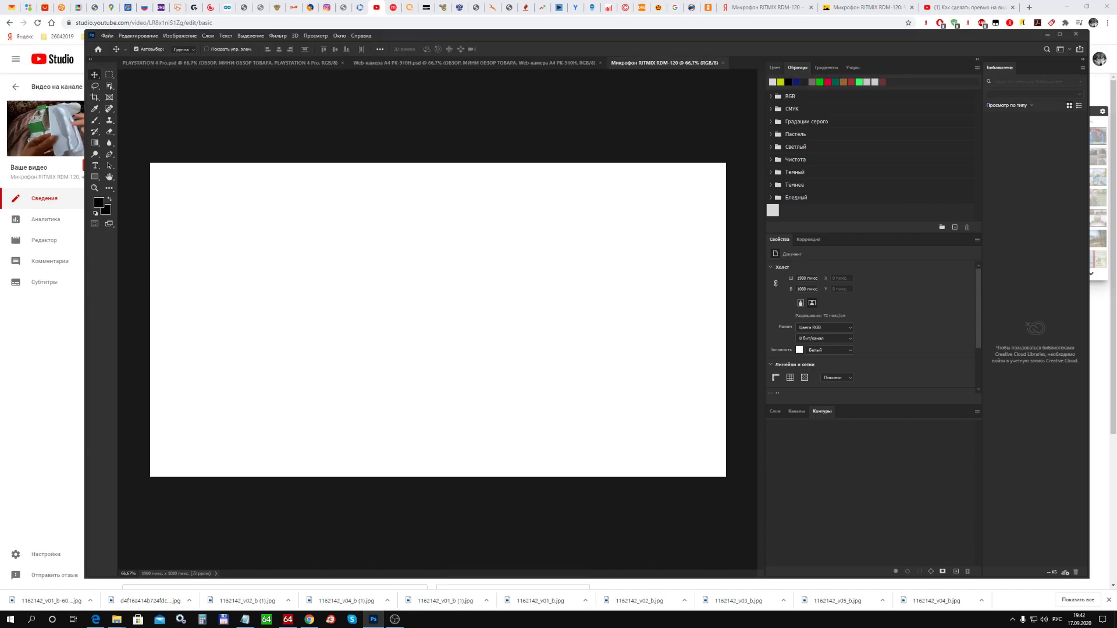
key(F6)
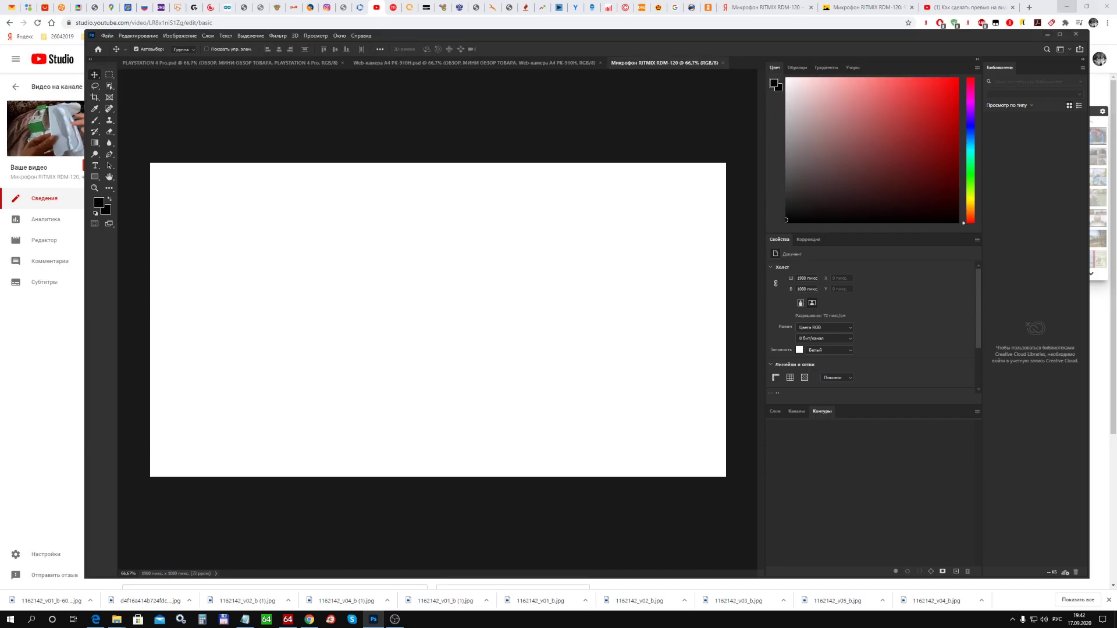
click(1066, 7)
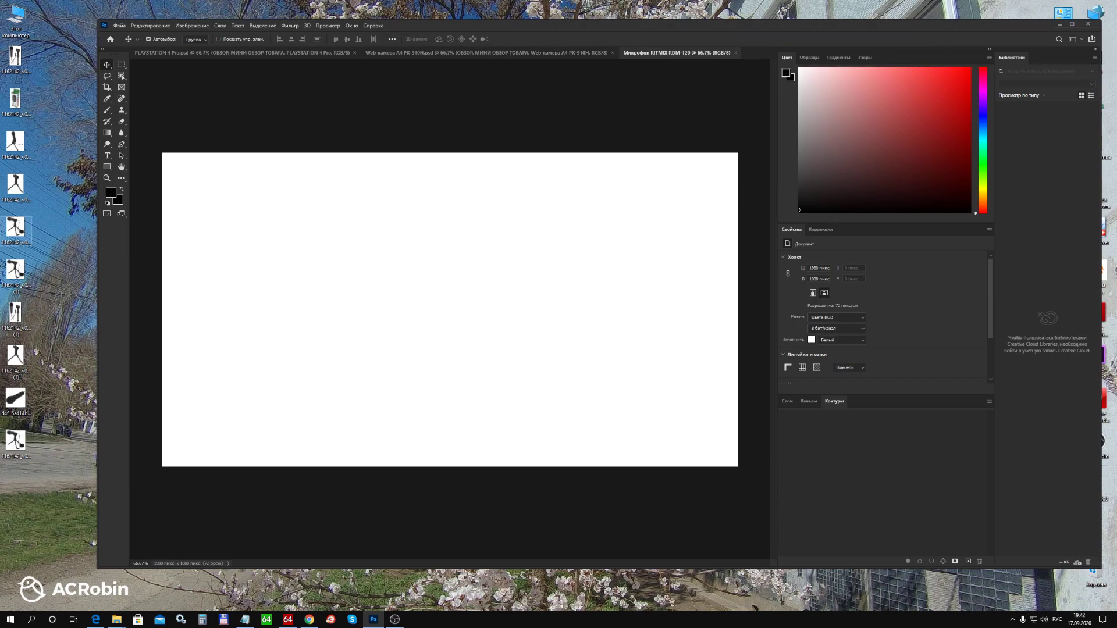
Place the microphone photo from the desktop, scaled down into the canvas's top-right corner.
click(16, 228)
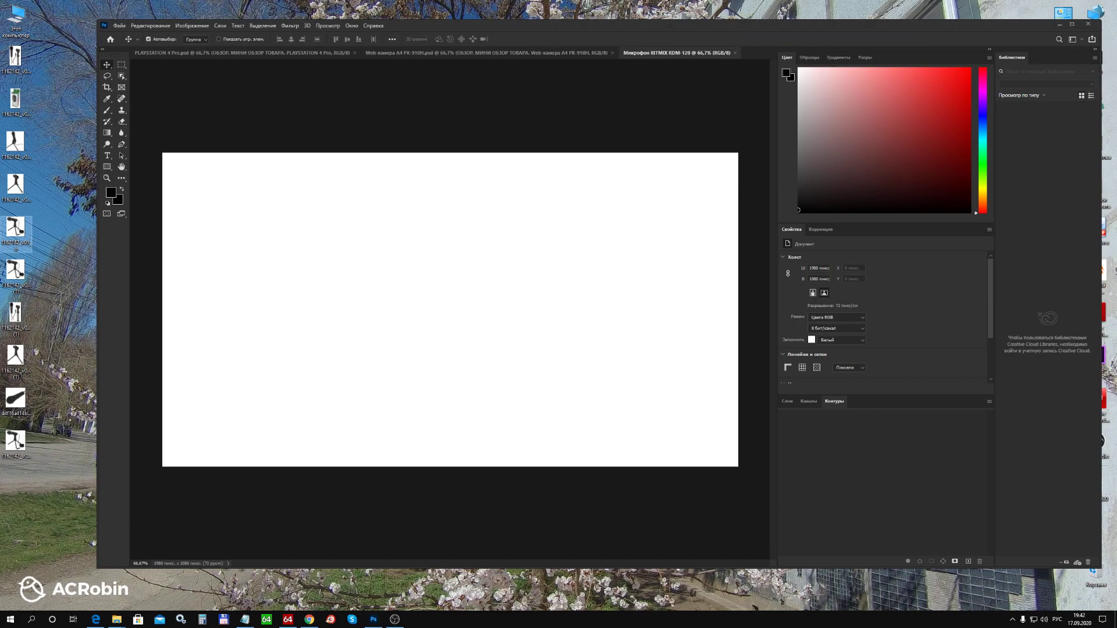
drag(16, 229, 718, 551)
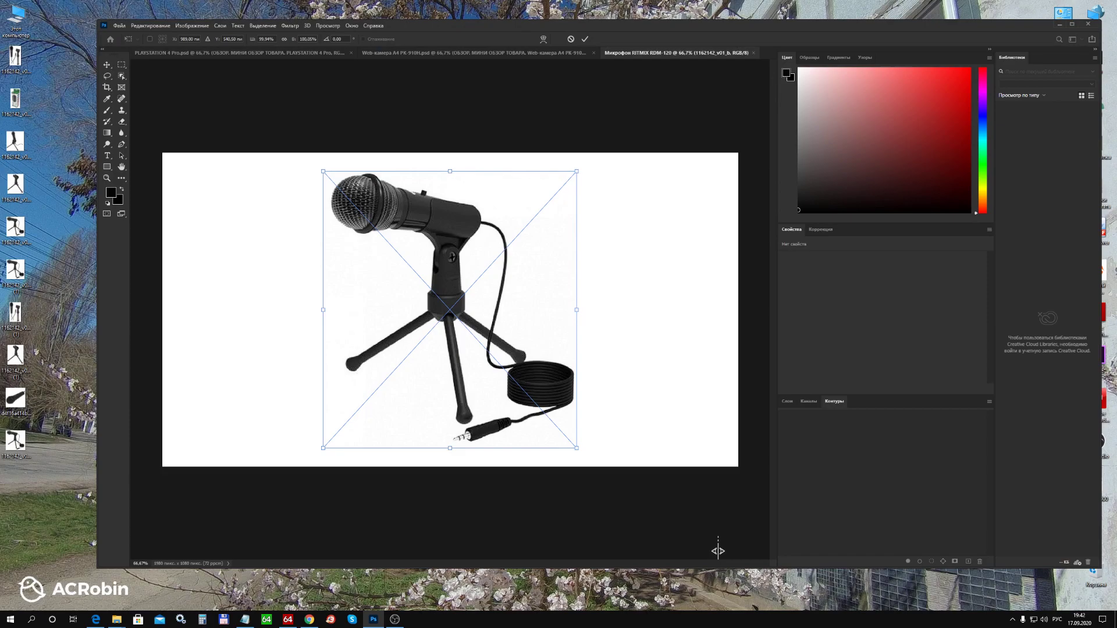
drag(446, 304, 611, 287)
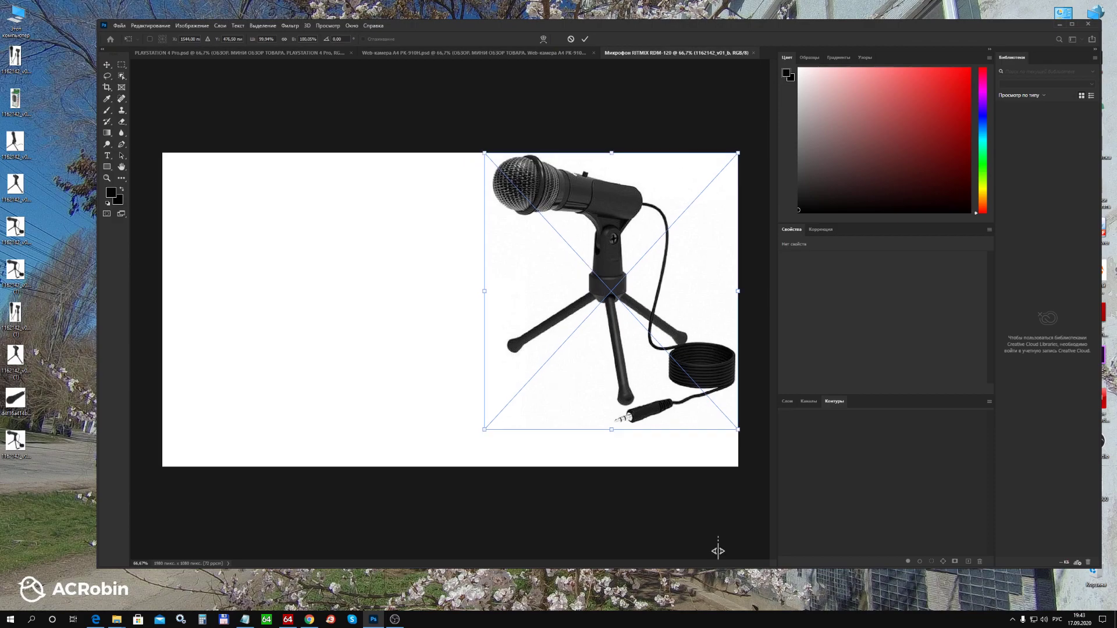
drag(485, 429, 559, 310)
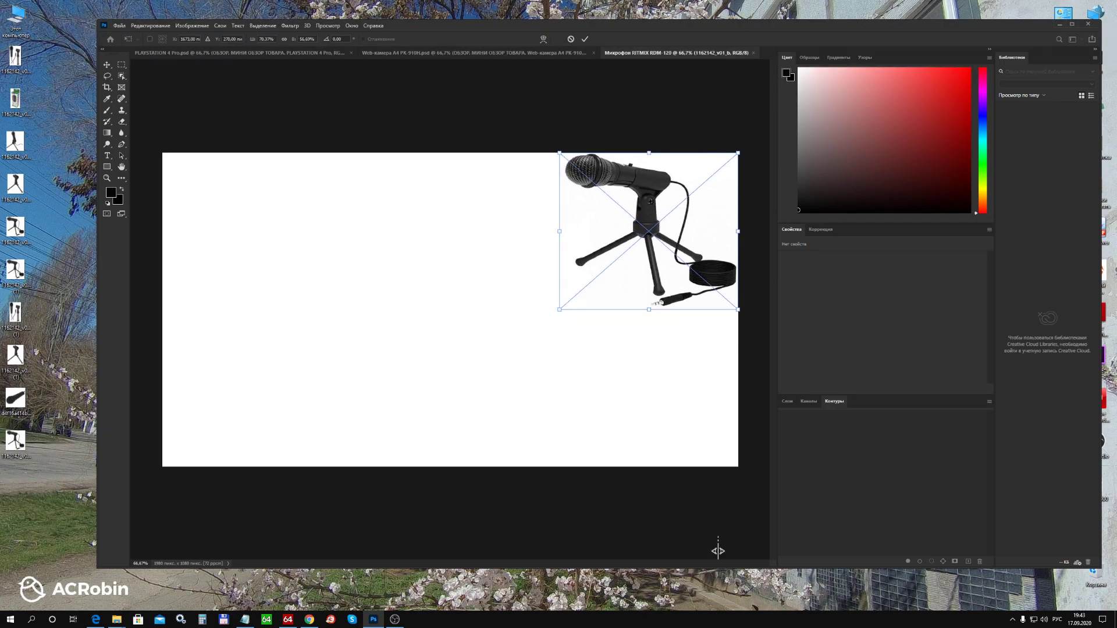
key(Return)
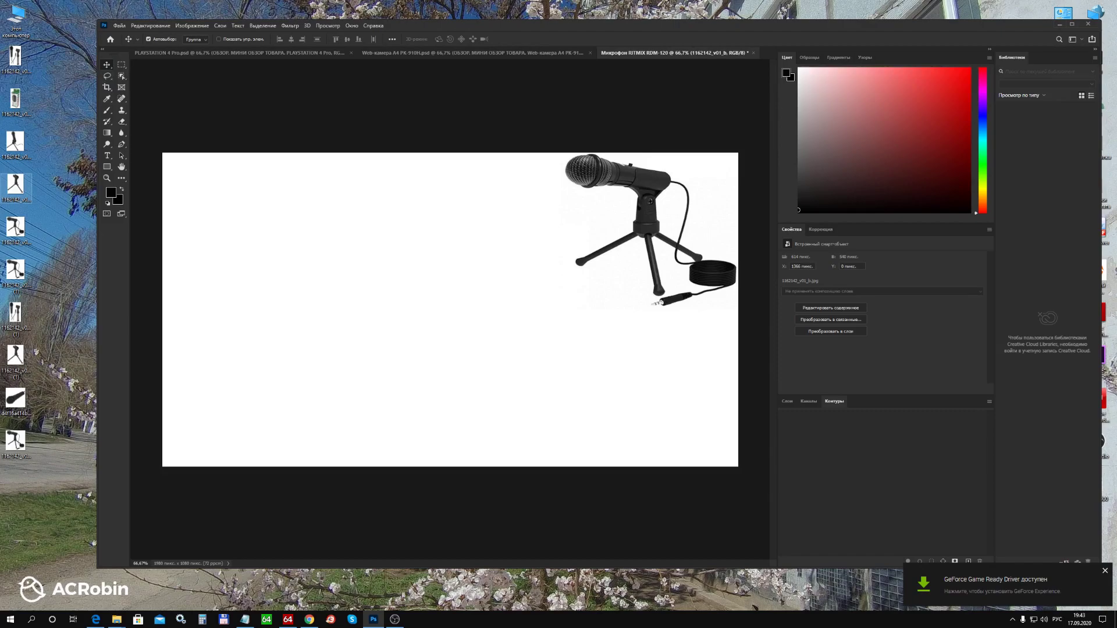
Place the tripod-stand photo, scaled and positioned below the microphone, and show the Layers panel.
click(16, 185)
drag(15, 185, 718, 550)
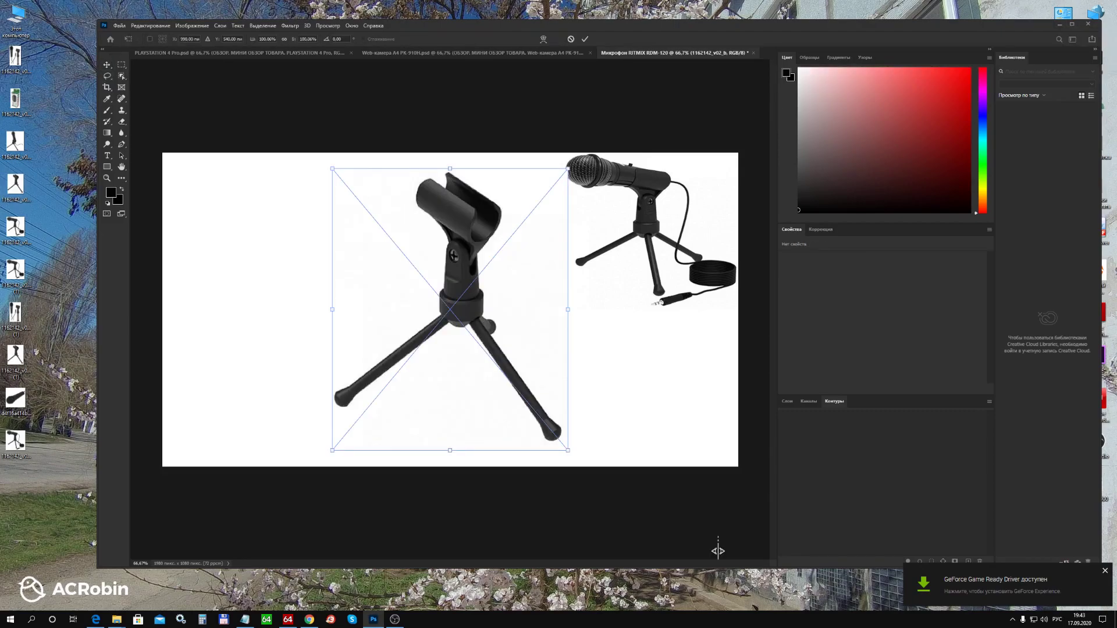
drag(332, 450, 409, 324)
drag(494, 245, 666, 389)
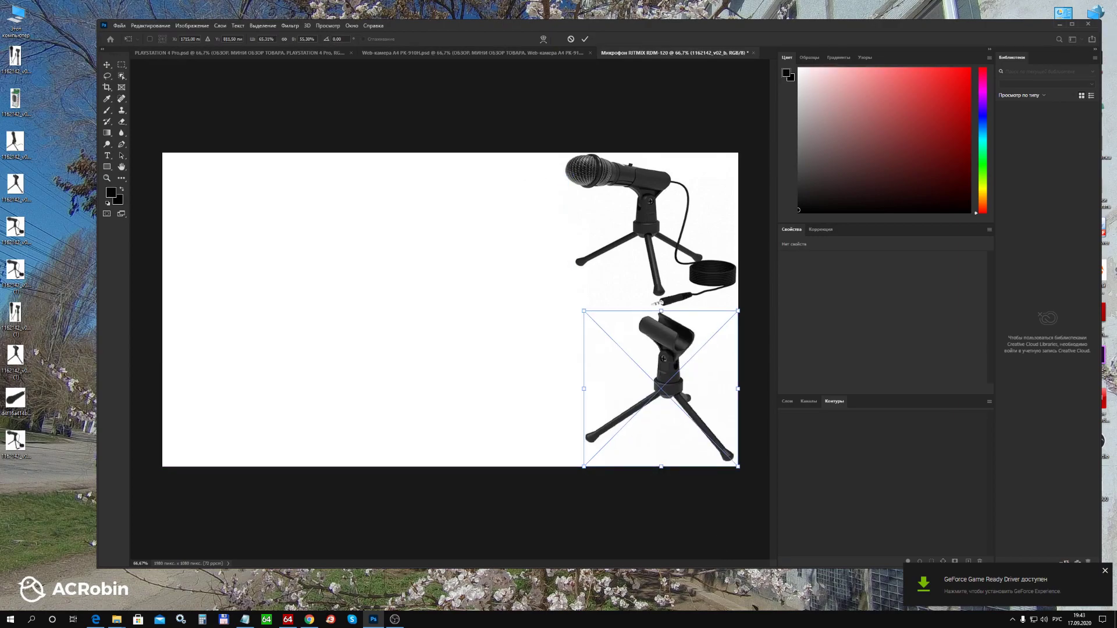
drag(583, 388, 569, 388)
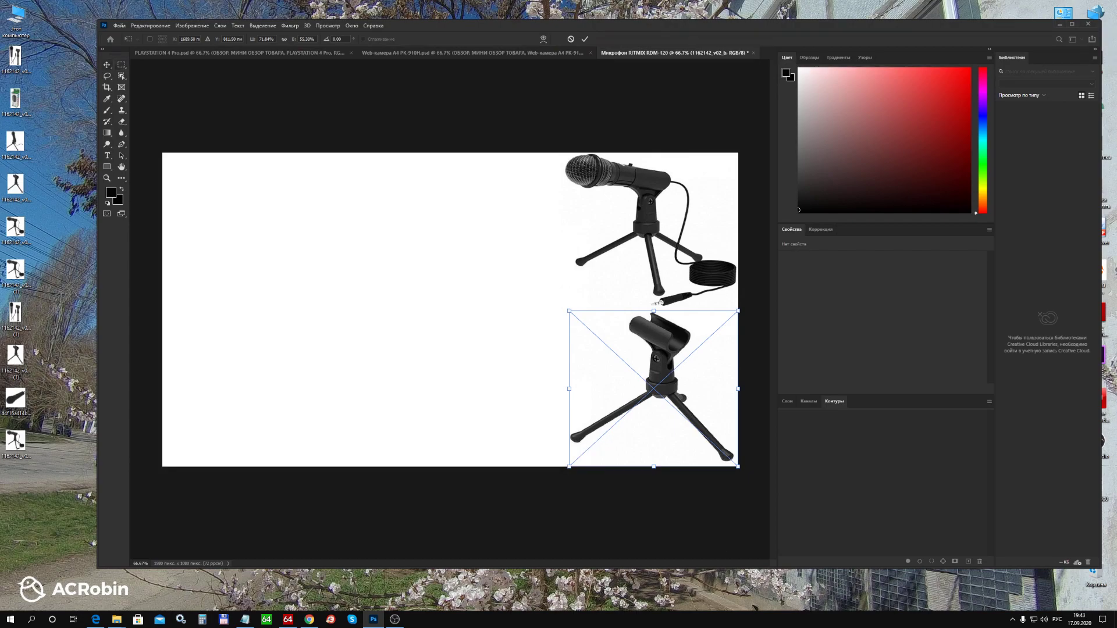
key(Return)
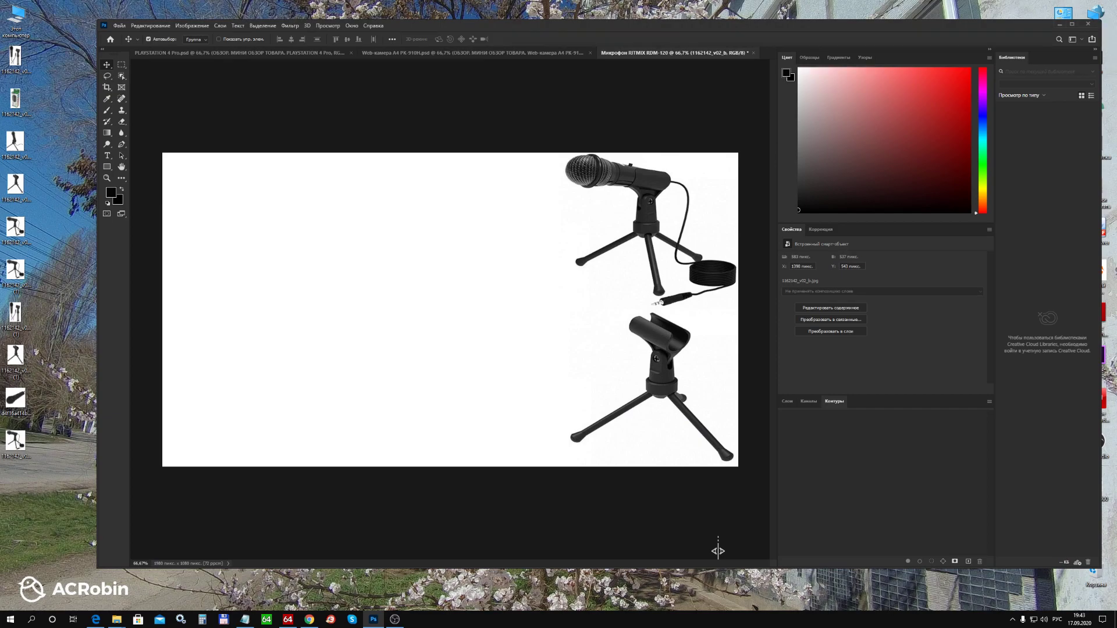
key(alt+bracketleft)
key(F7)
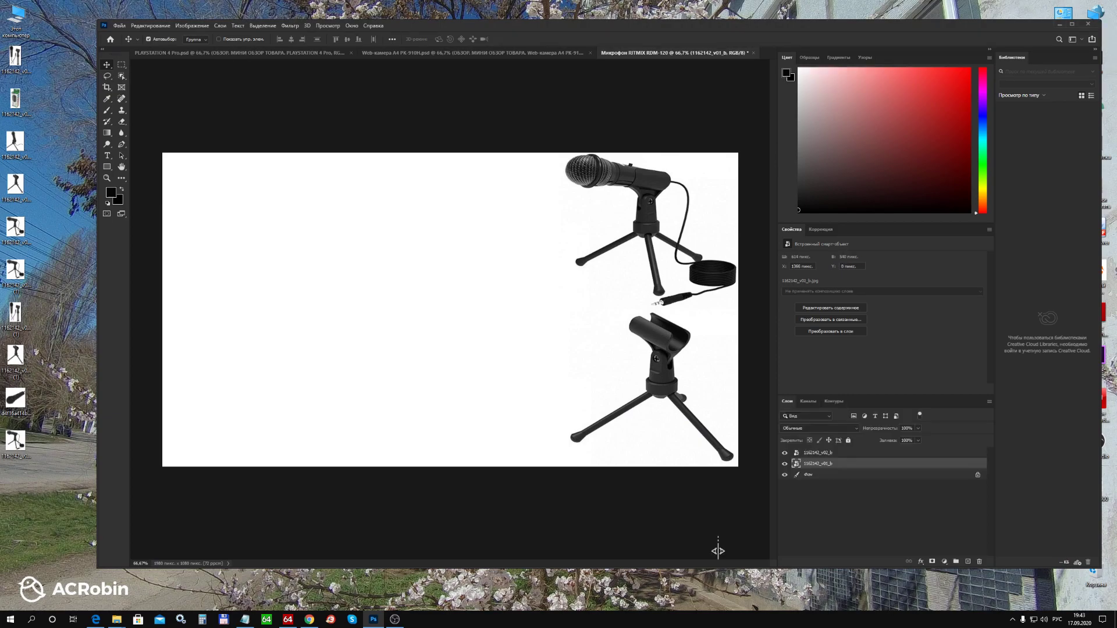
Rotate the top-right microphone photo by about -8.5° and commit the transform.
click(150, 25)
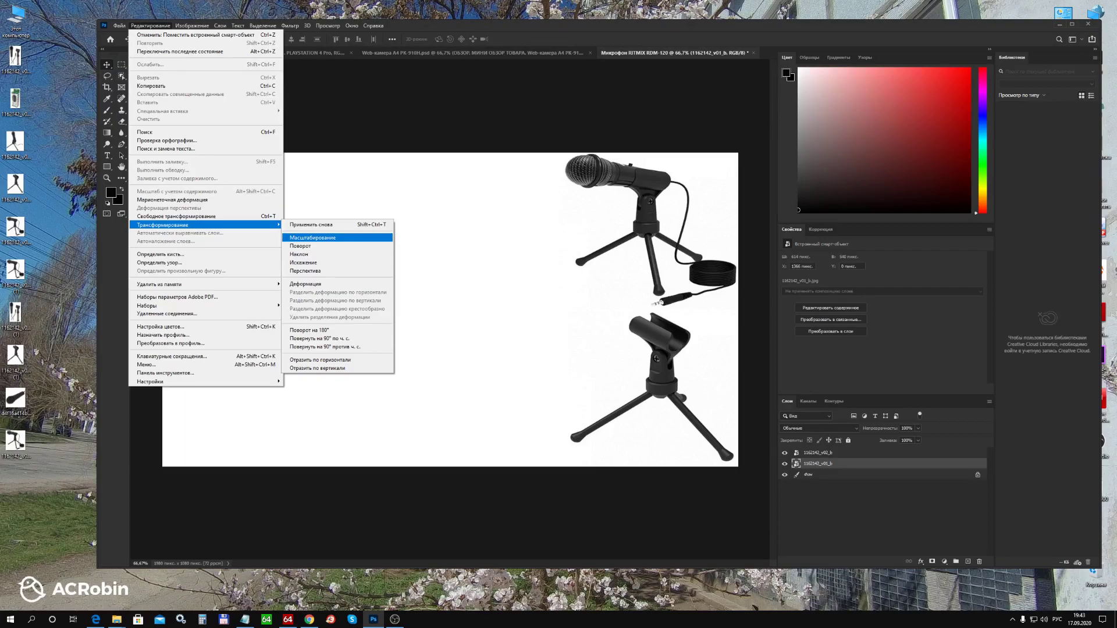
key(Down)
key(Down)
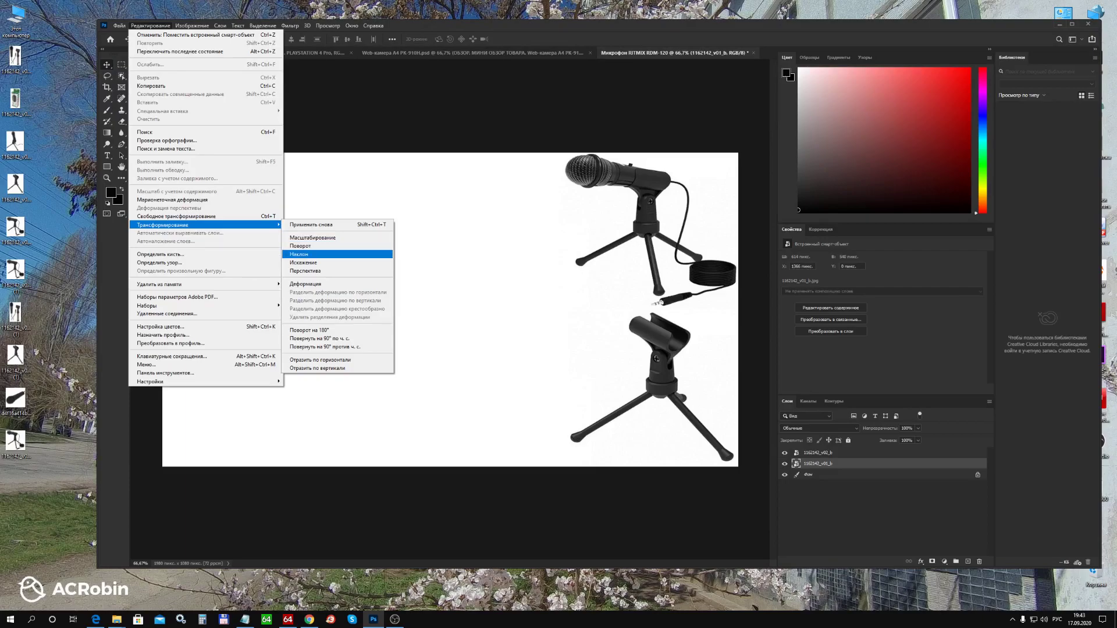
key(Down)
key(Up)
key(Up)
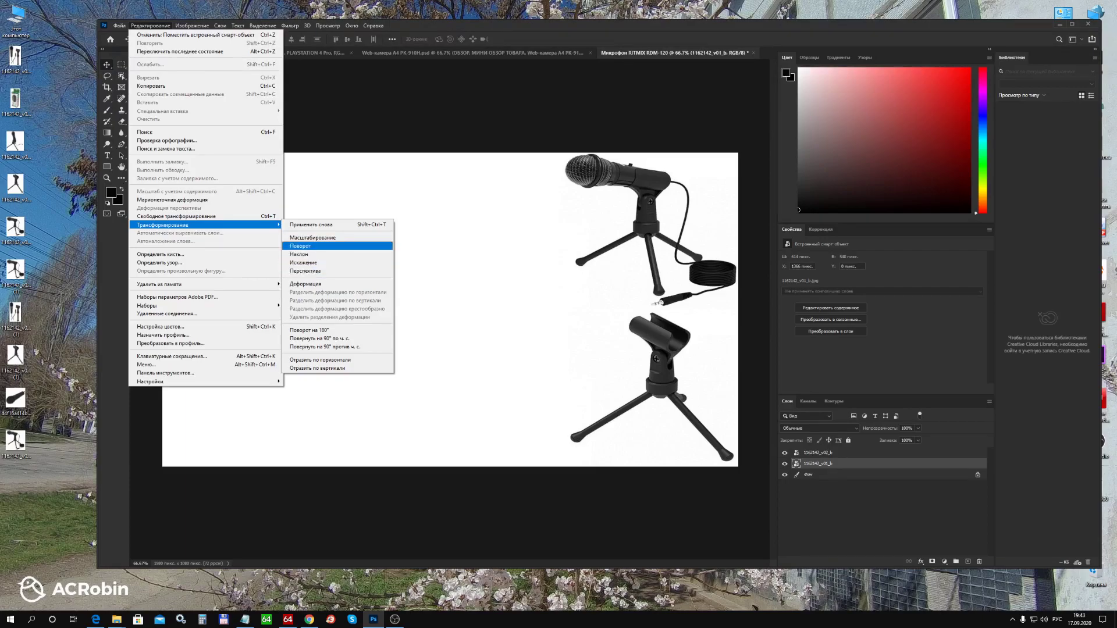
key(Return)
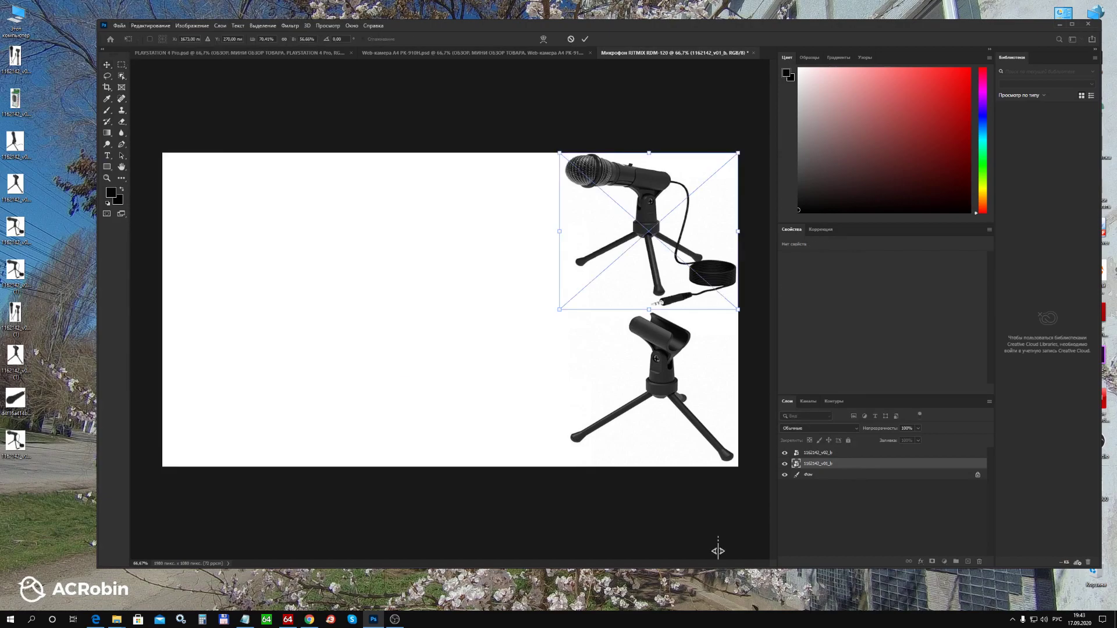
drag(560, 231, 551, 231)
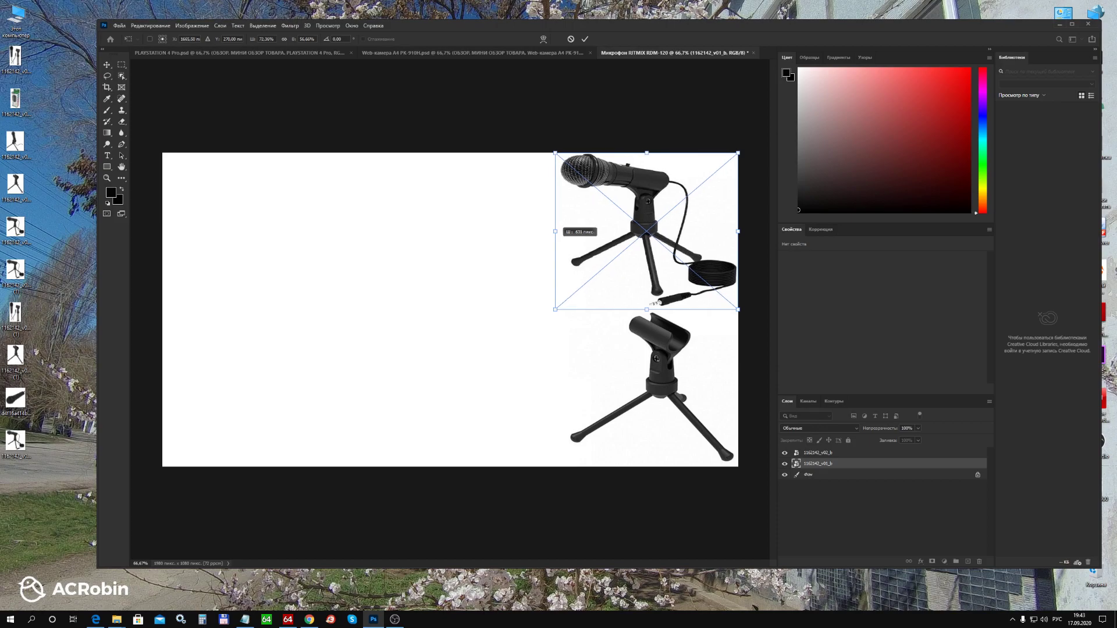
drag(552, 231, 557, 231)
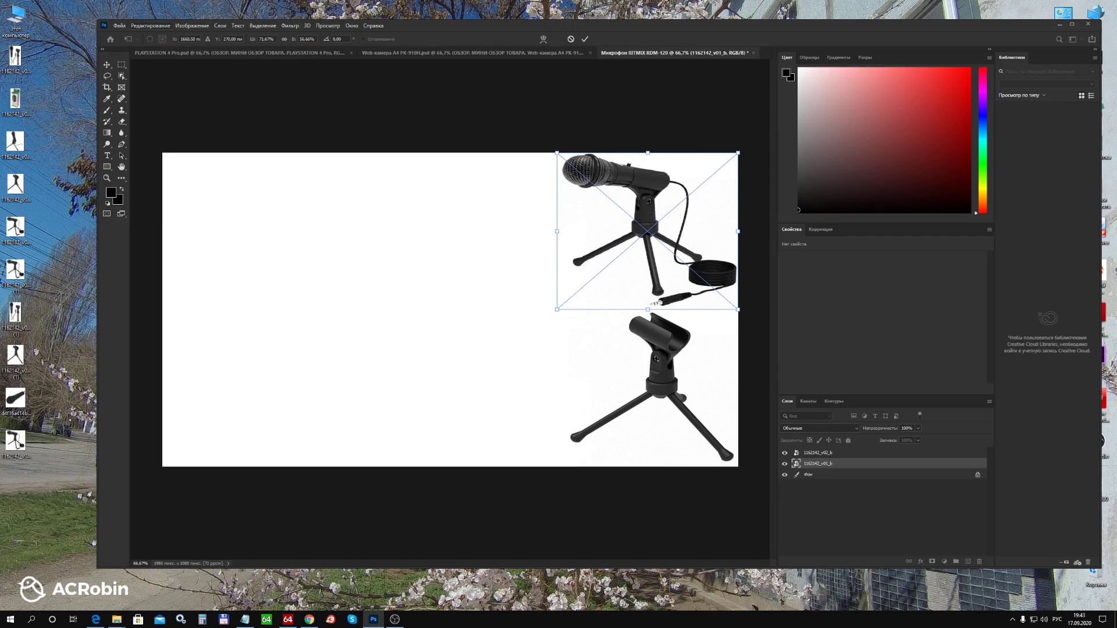
click(151, 26)
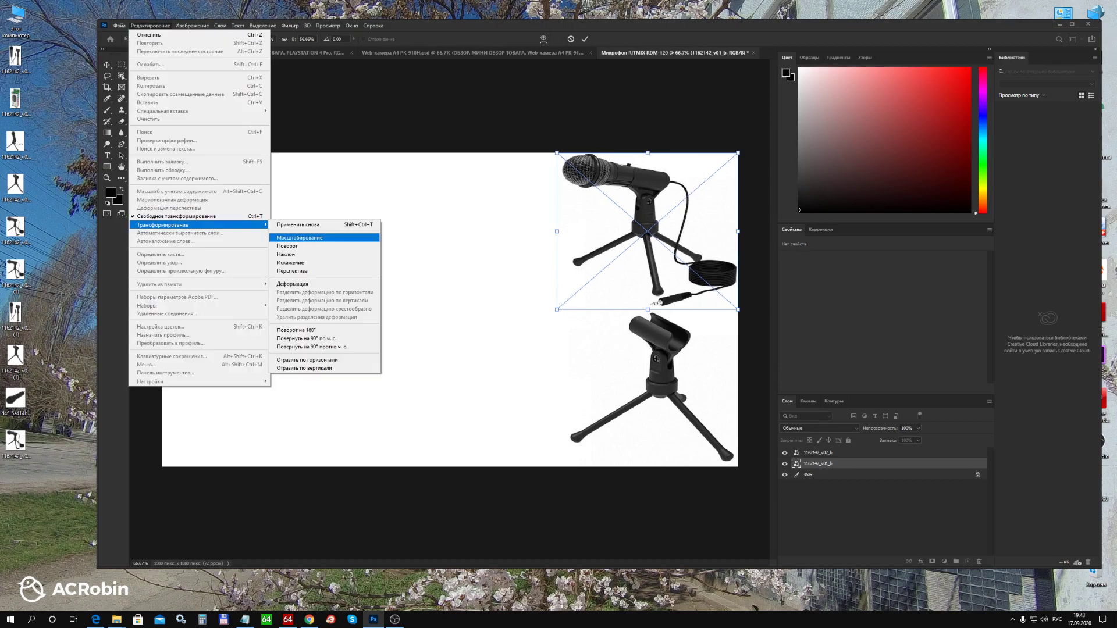
click(302, 246)
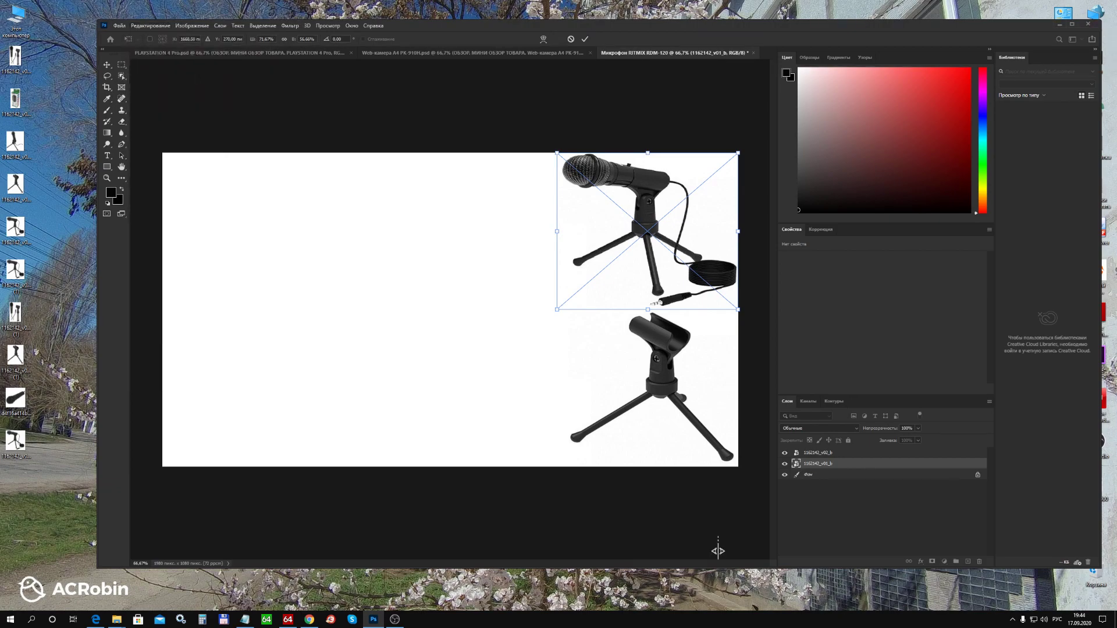
mouse_move(552, 315)
mouse_down()
mouse_move(565, 321)
mouse_move(550, 308)
mouse_up()
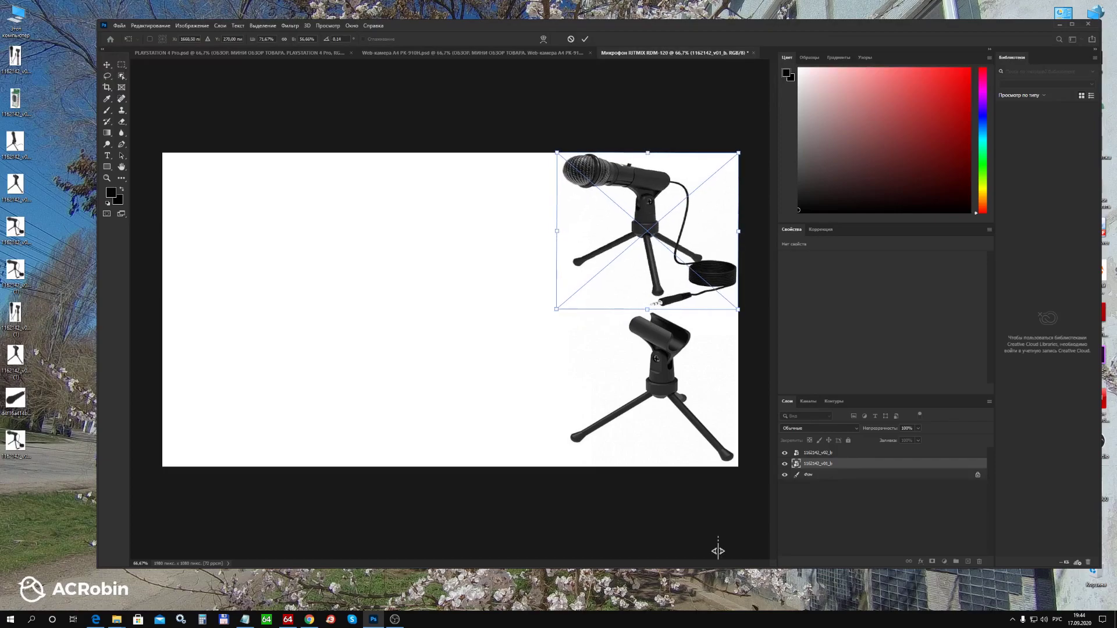
key(Return)
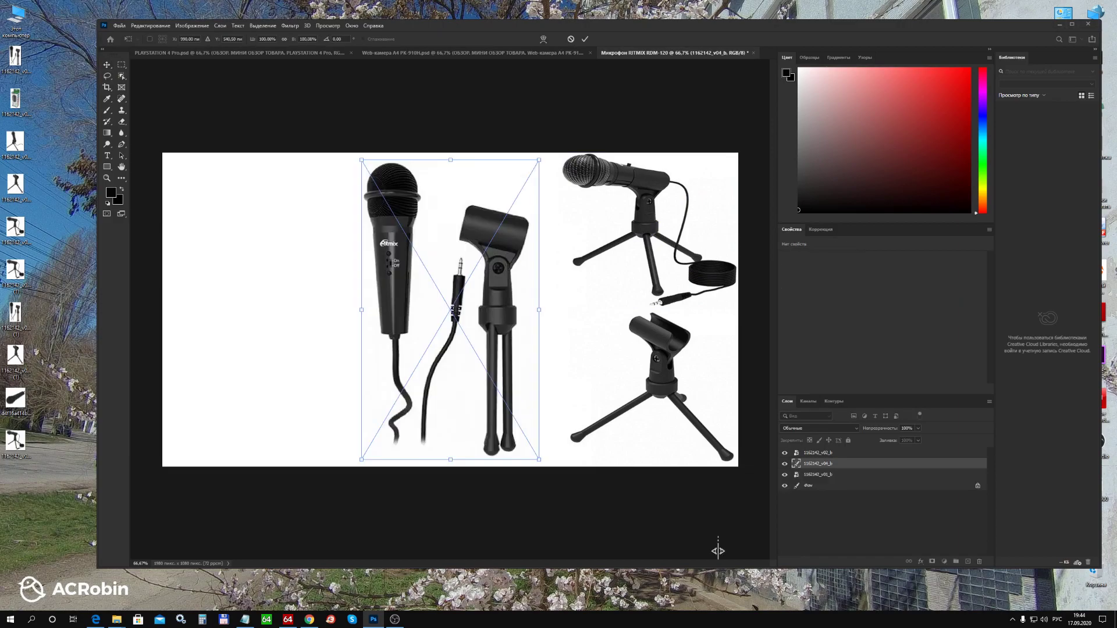
Shrink and reposition the middle handheld-microphone-with-stand photo.
drag(450, 459, 450, 319)
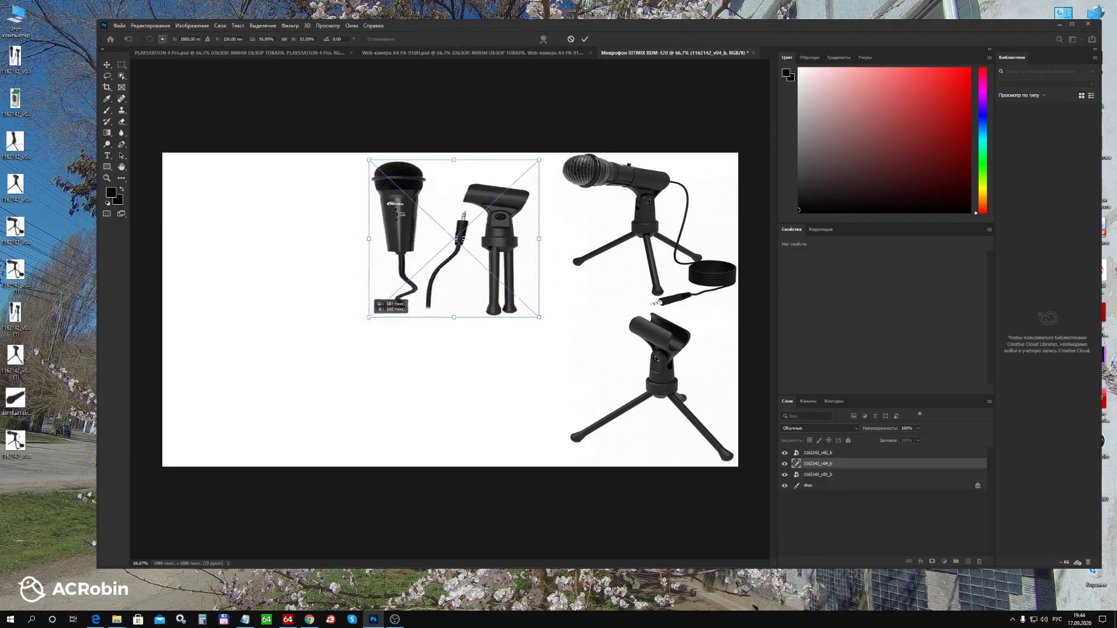
mouse_move(466, 244)
mouse_down()
mouse_move(470, 257)
mouse_move(476, 228)
mouse_up()
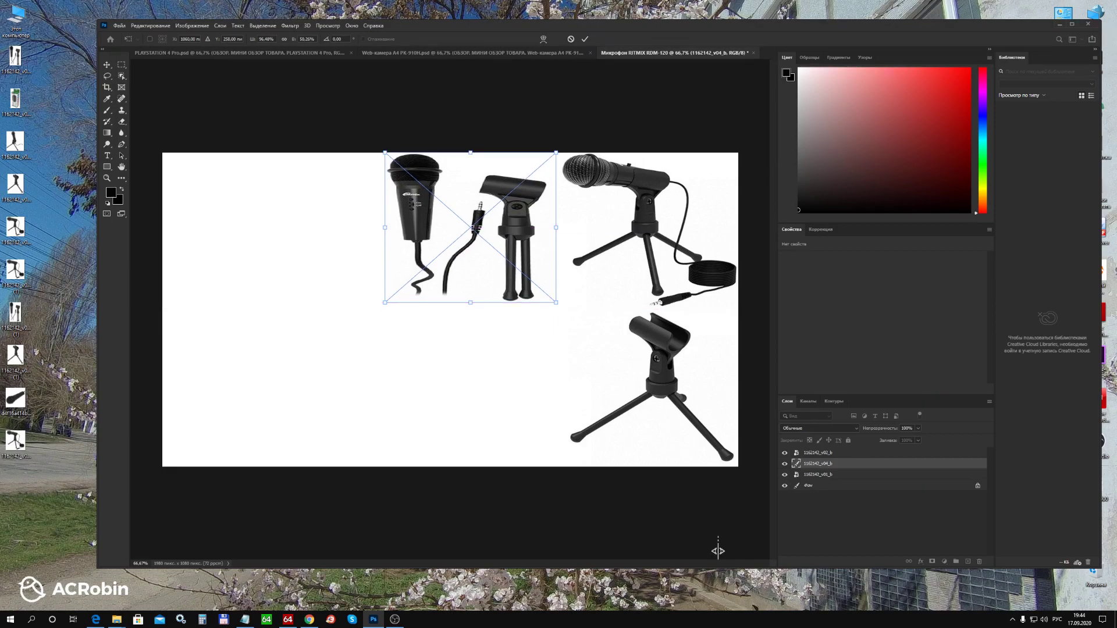
drag(470, 302, 470, 310)
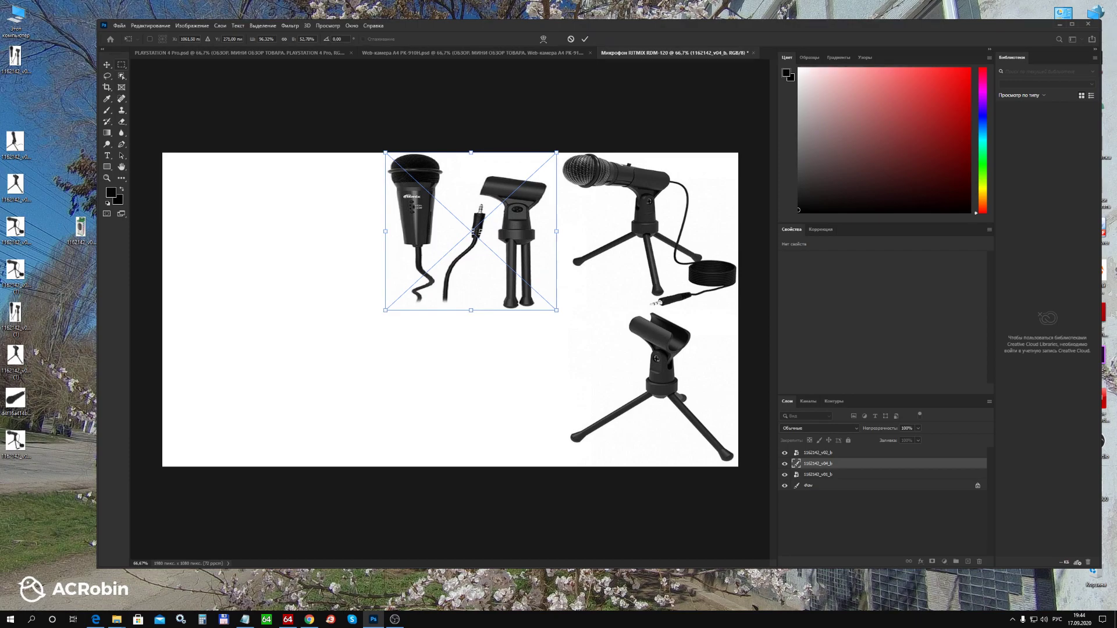
double_click(451, 157)
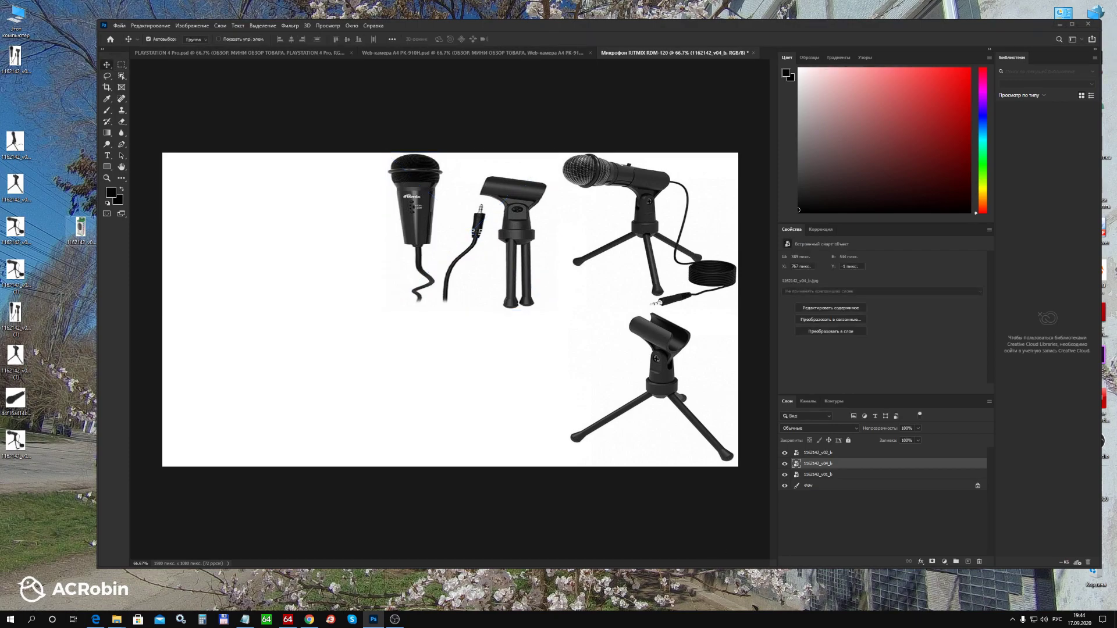
Place the 1162142_v05_b retail box photo, sized to fill the lower-middle area.
drag(48, 230, 718, 551)
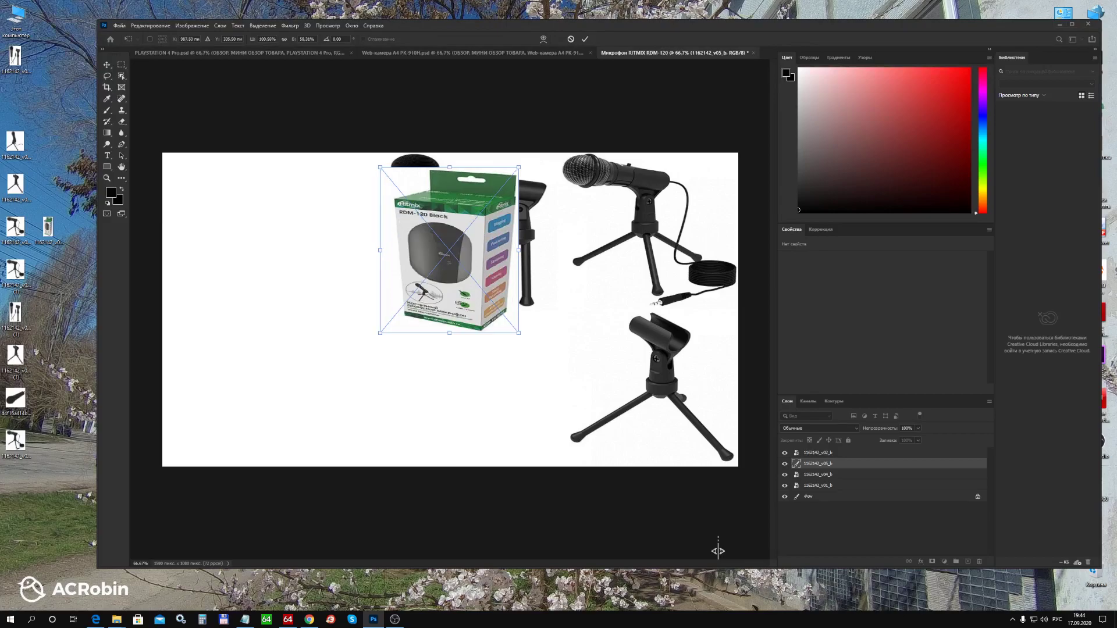
mouse_move(451, 256)
mouse_down()
mouse_move(472, 430)
mouse_move(489, 405)
mouse_up()
drag(418, 476, 394, 466)
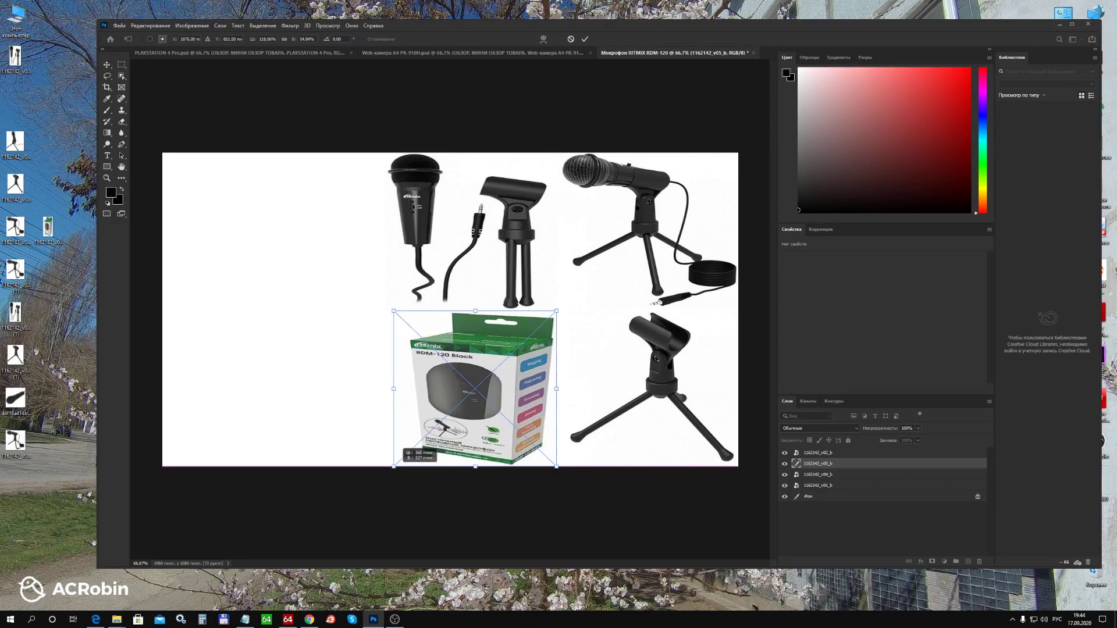
drag(394, 466, 386, 466)
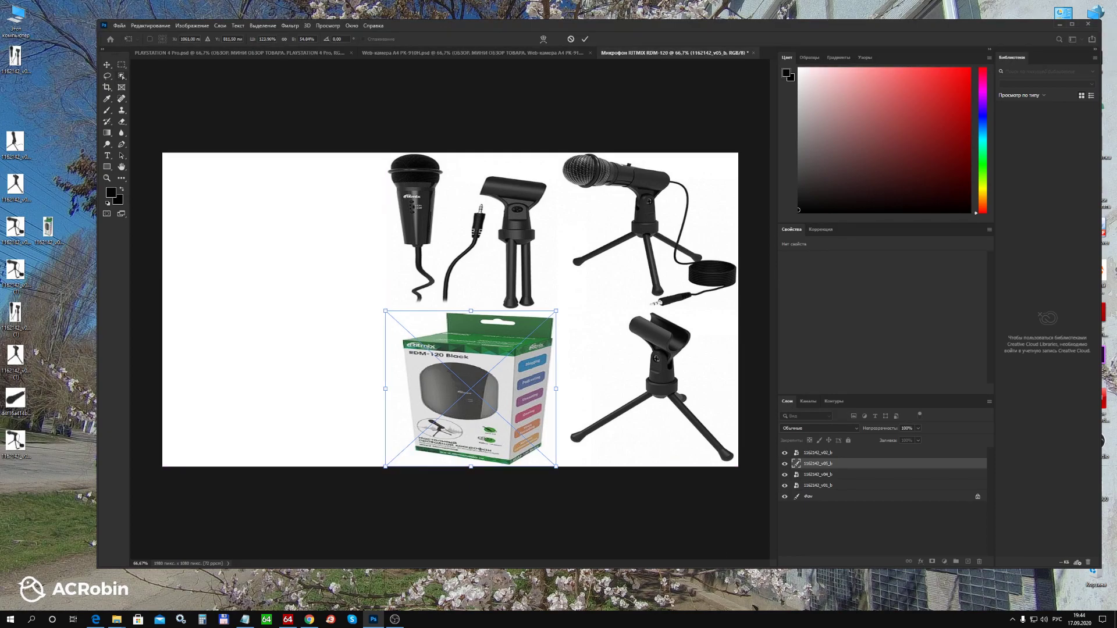
key(Return)
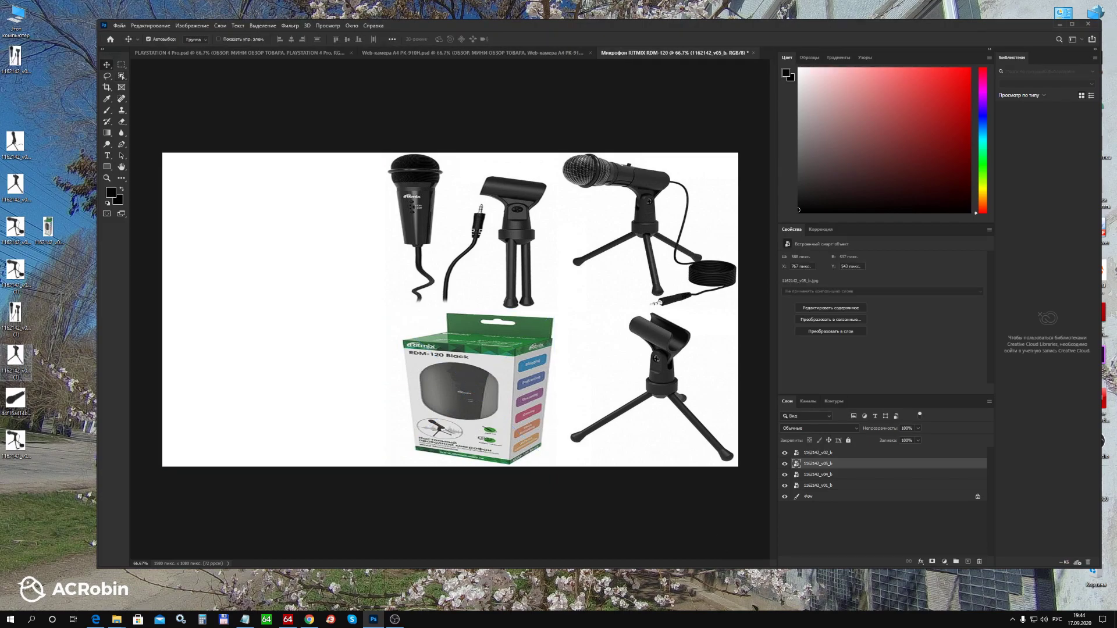
Place the handheld microphone photo enlarged in the collage's top-left corner.
drag(15, 399, 718, 551)
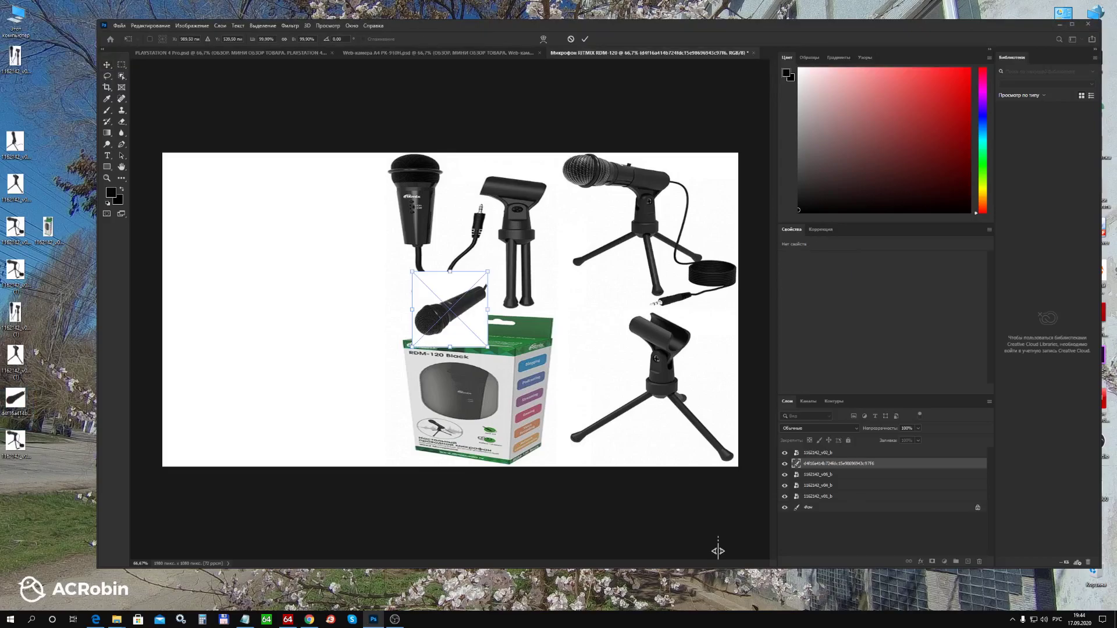
drag(450, 309, 347, 190)
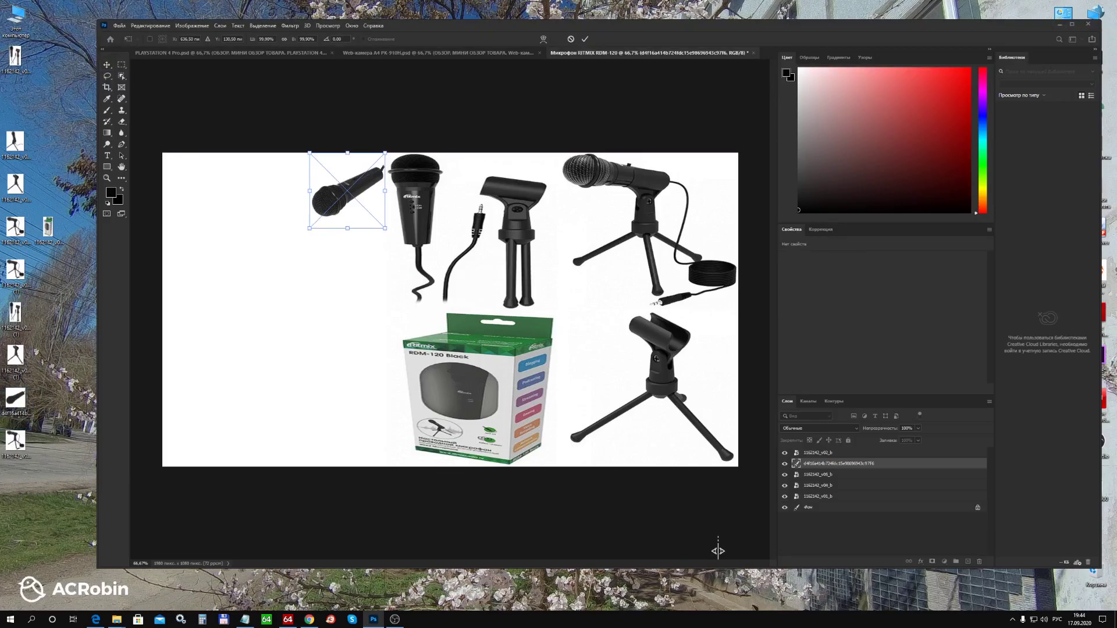
mouse_move(309, 228)
mouse_down()
mouse_move(254, 316)
mouse_move(163, 317)
mouse_up()
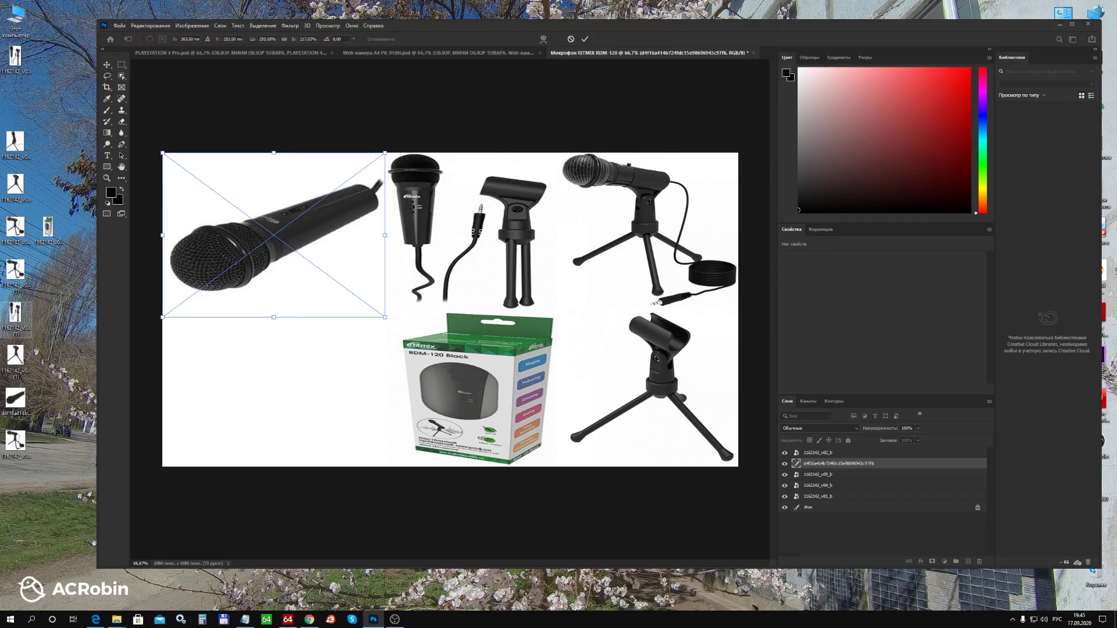
click(15, 317)
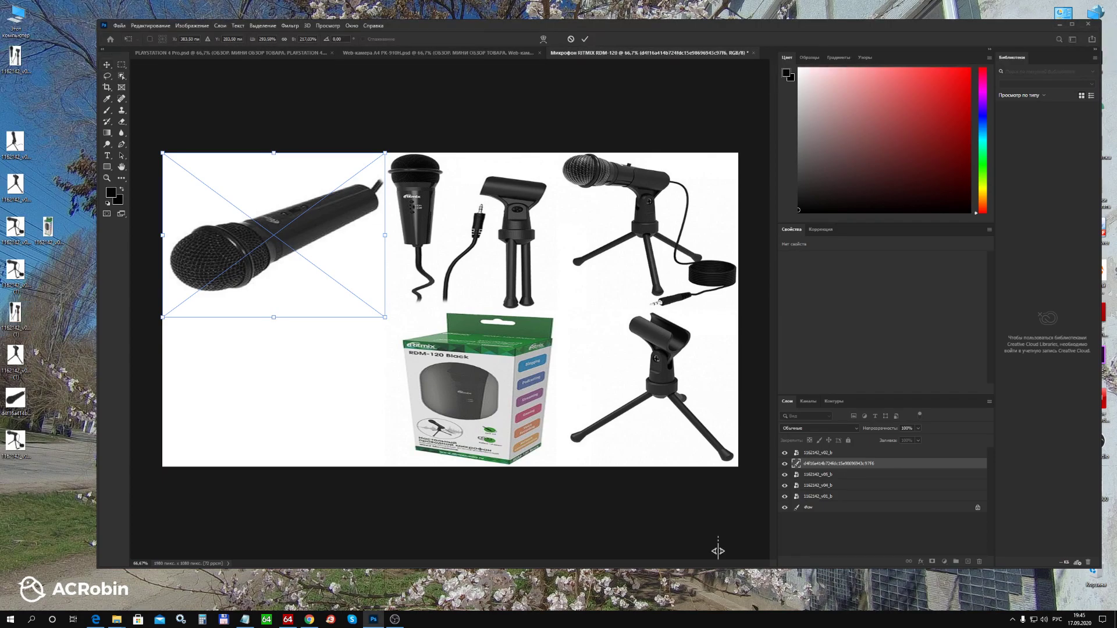
key(Return)
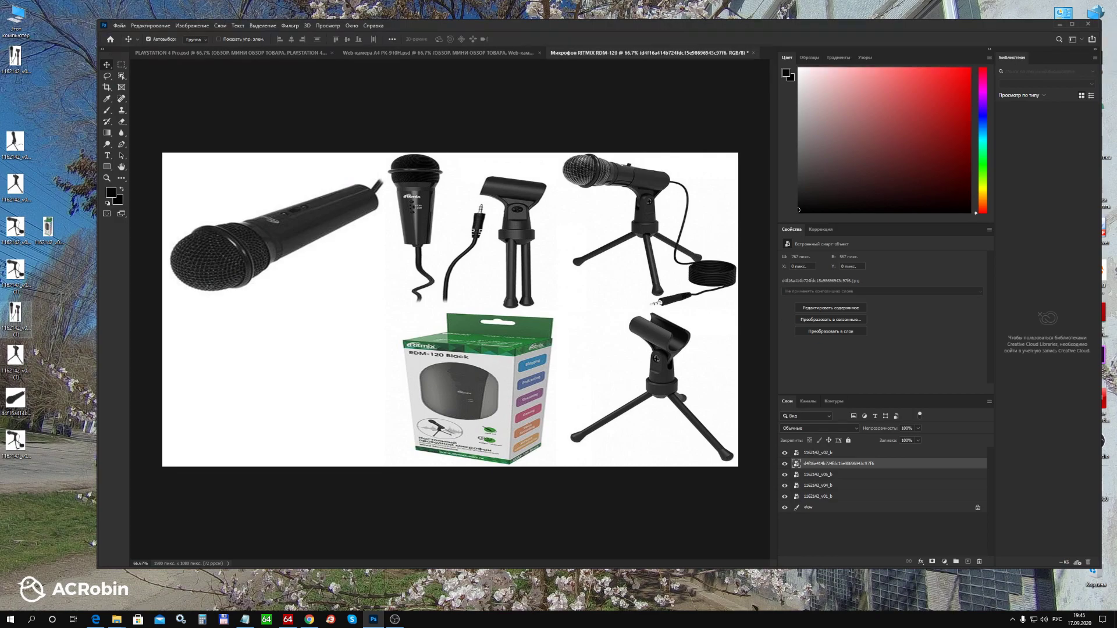
Place the 1162142_v04_b (1) microphone-and-stand close-up, scaled into the lower-left corner.
click(15, 317)
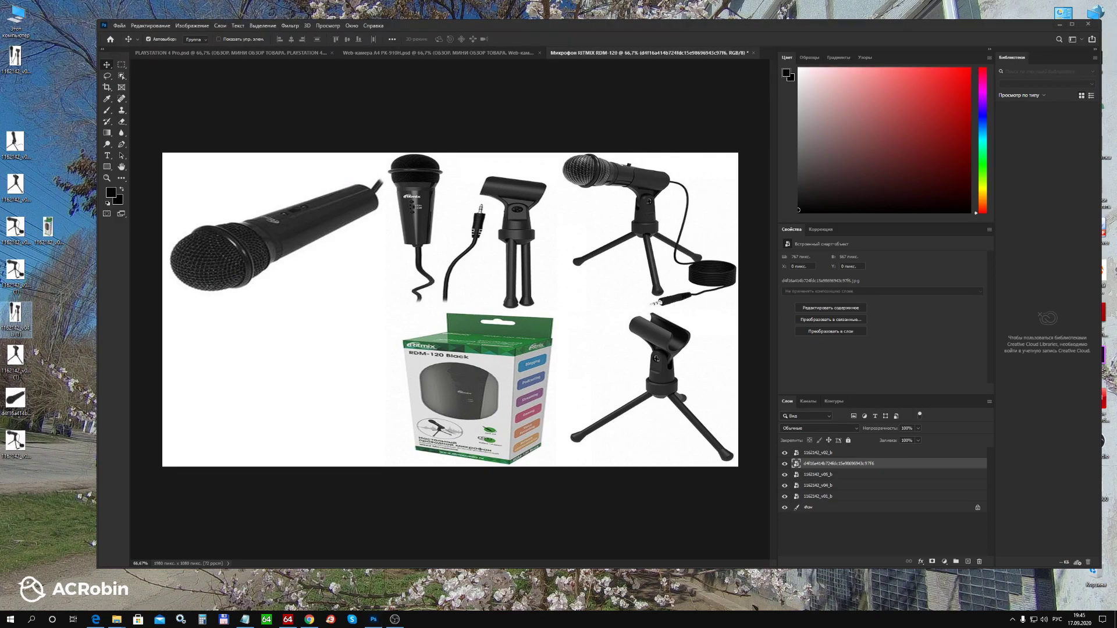
drag(15, 317, 718, 551)
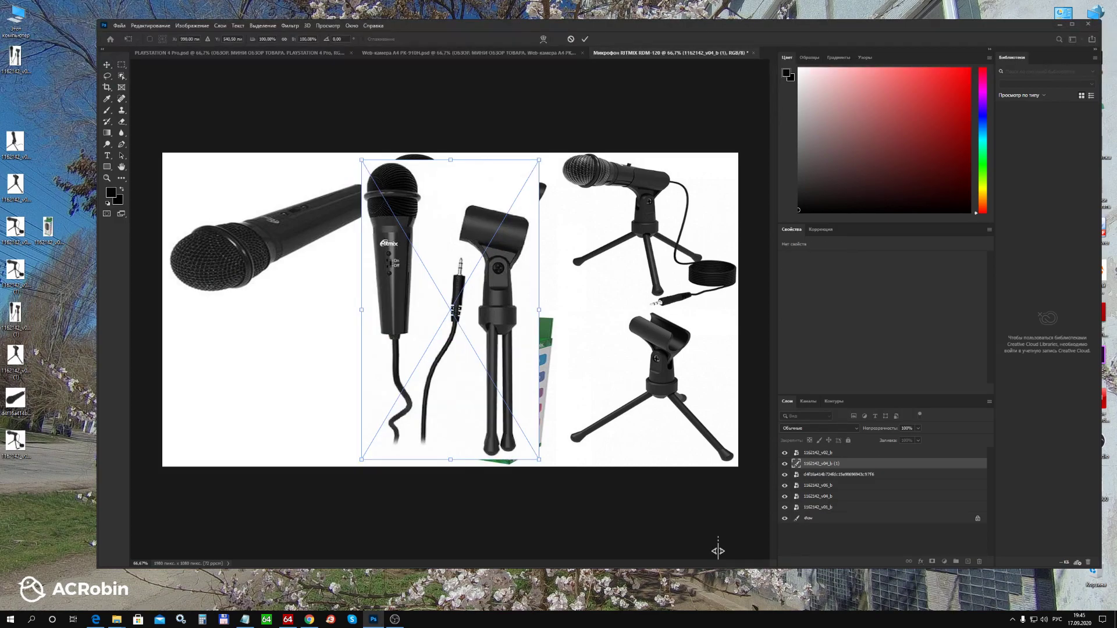
drag(362, 460, 261, 395)
mouse_move(386, 285)
mouse_down()
mouse_move(318, 465)
mouse_move(308, 439)
mouse_up()
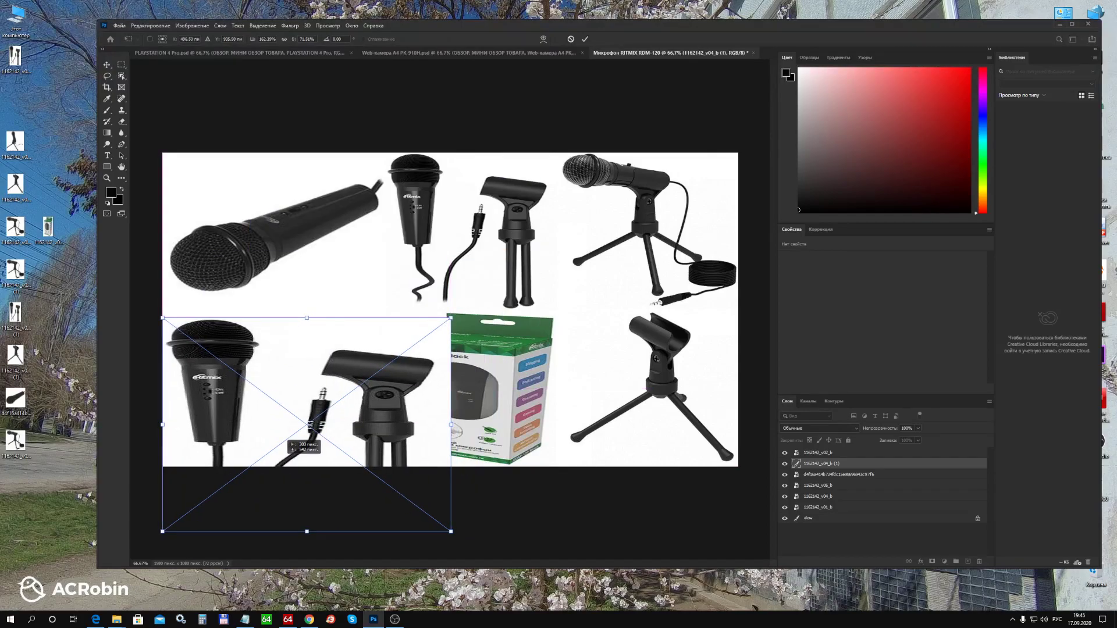
mouse_move(451, 531)
mouse_down()
mouse_move(430, 462)
mouse_move(386, 466)
mouse_up()
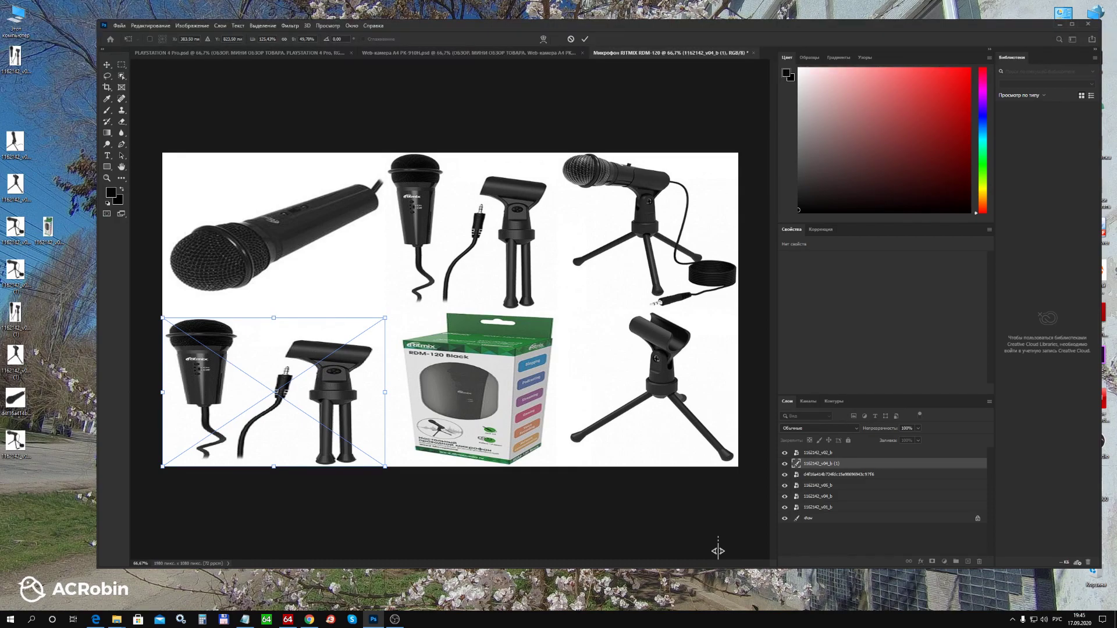
key(Return)
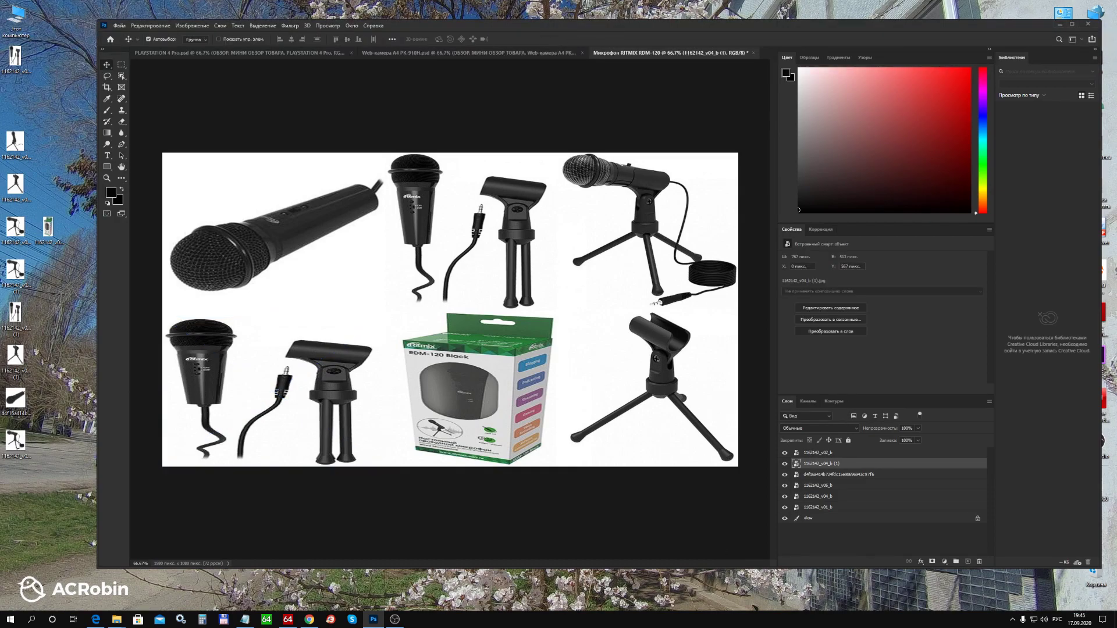
key(alt+Tab)
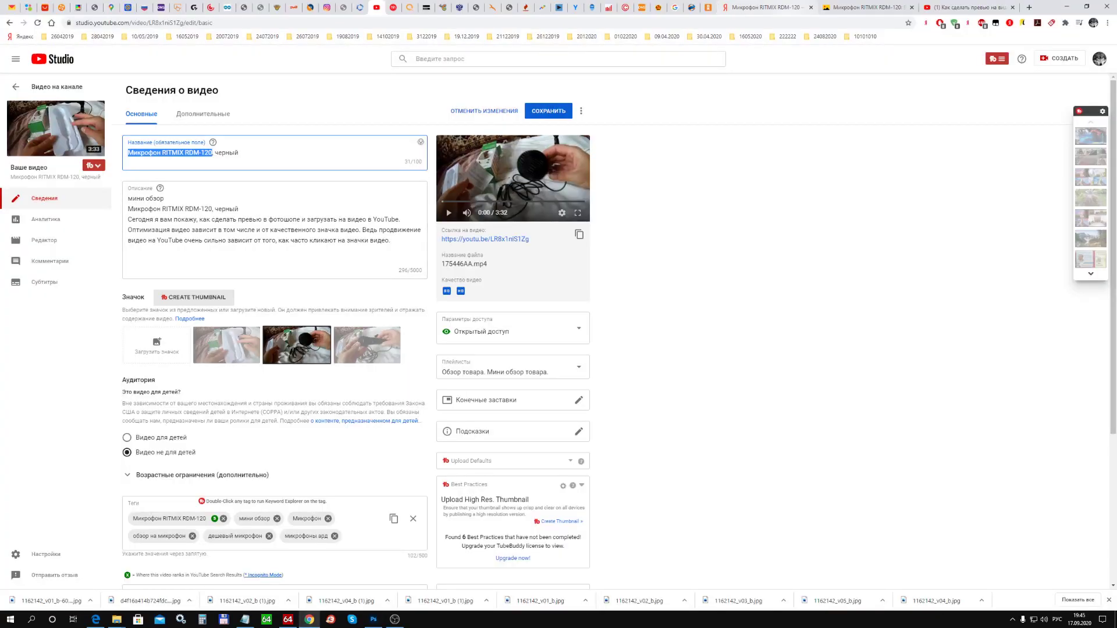
Look over the Yandex tabs showing the microphone image search results.
click(763, 7)
click(861, 7)
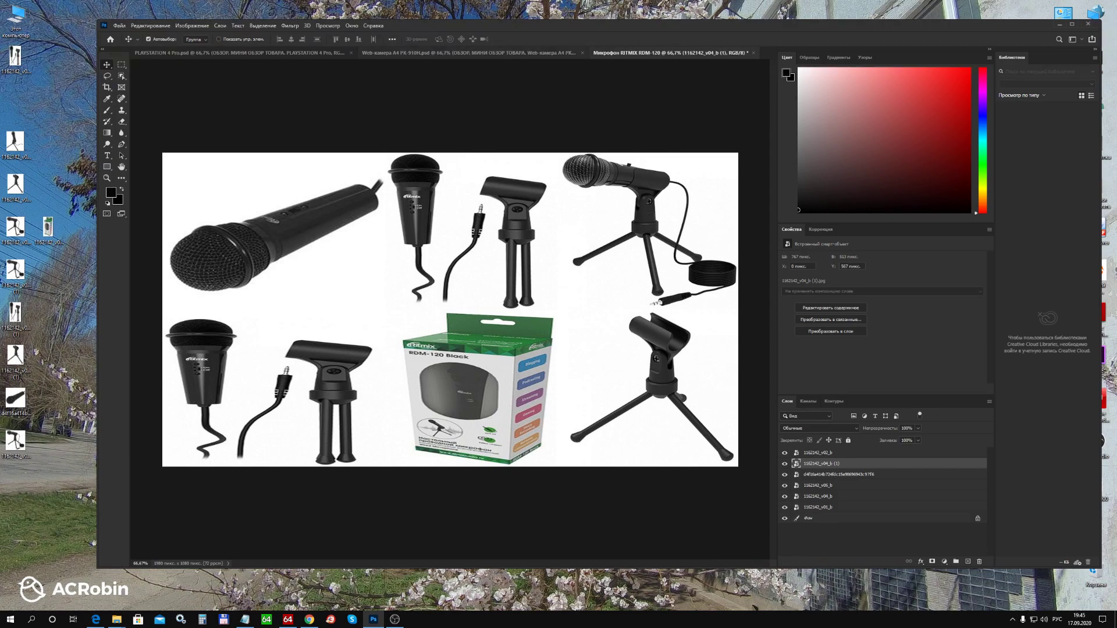
Copy the wolf picture from the webcam thumbnail into the microphone collage.
key(ctrl+shift+Tab)
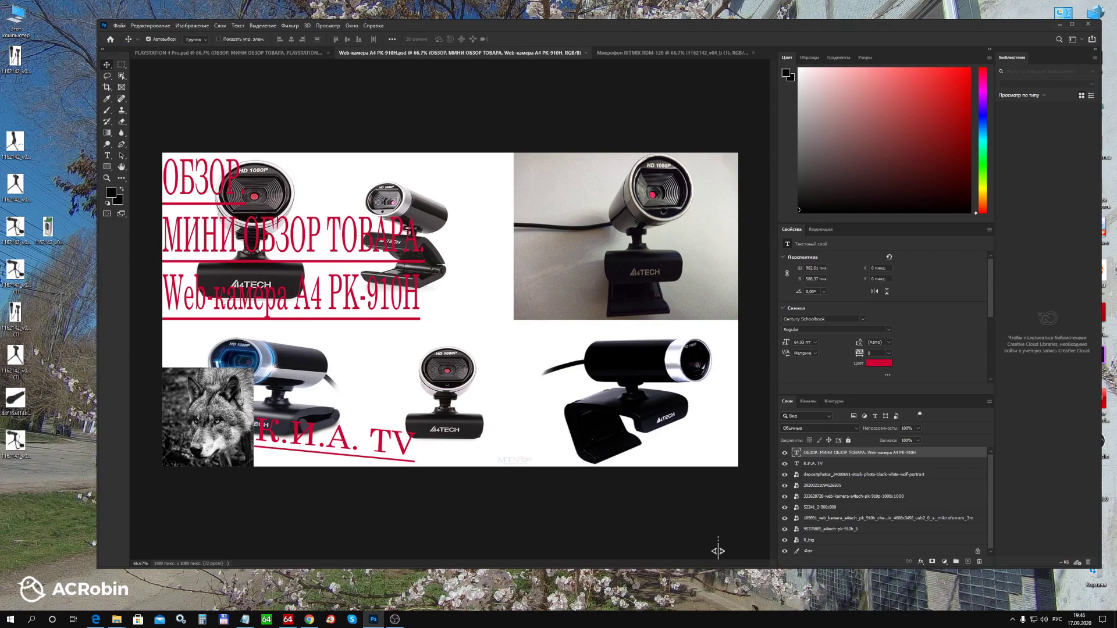
drag(216, 408, 235, 381)
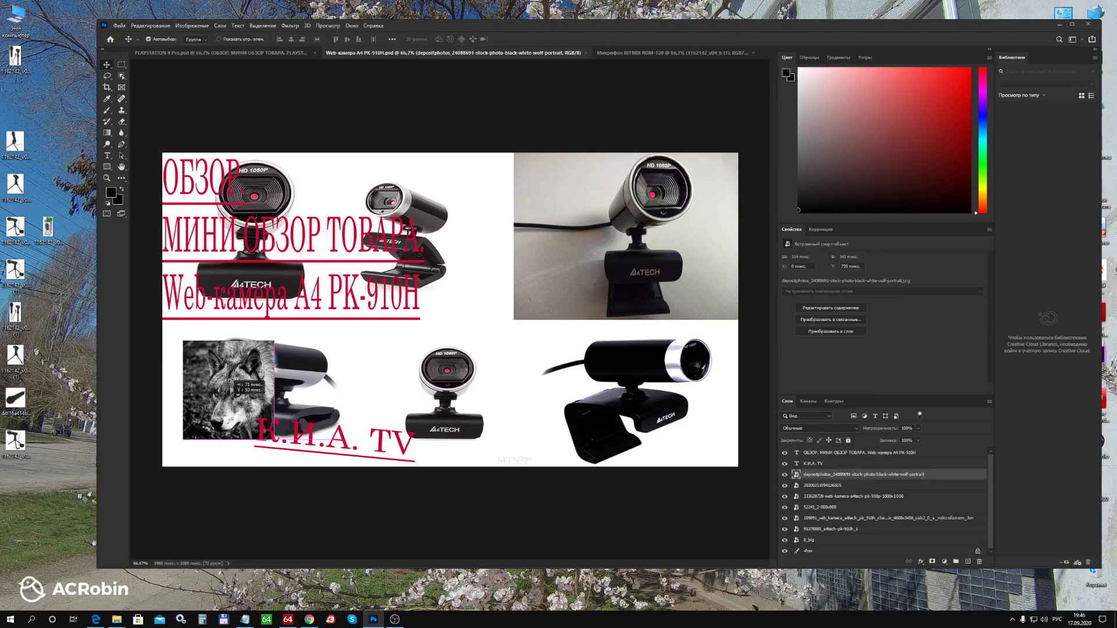
mouse_move(236, 382)
mouse_down()
mouse_move(249, 362)
mouse_move(626, 512)
mouse_up()
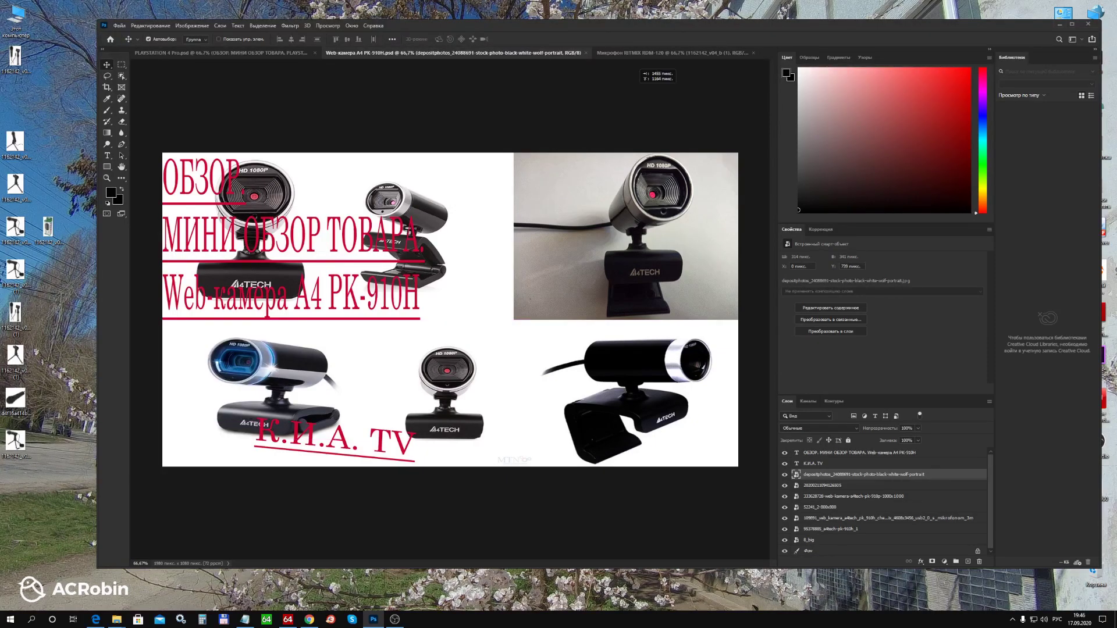
key(ctrl+Tab)
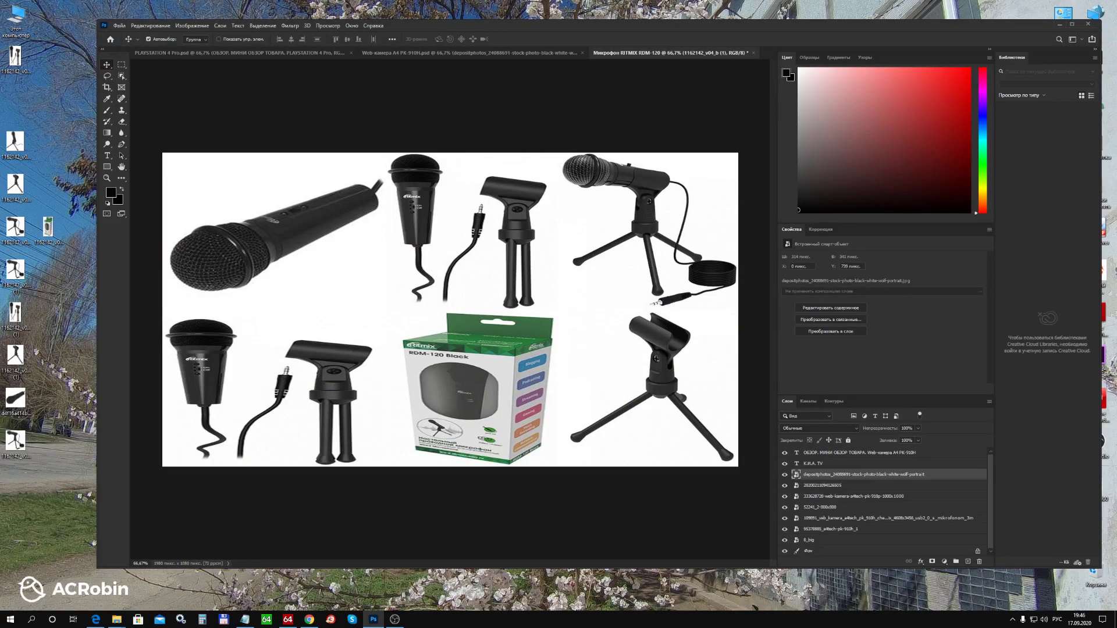
drag(670, 52, 718, 551)
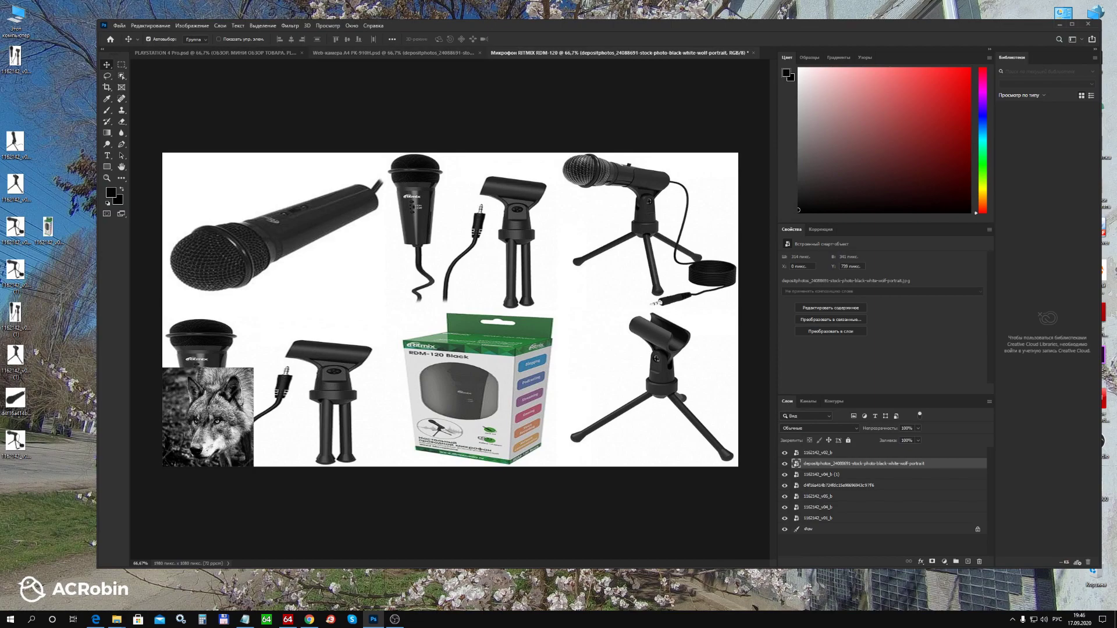
Bring the К.И.А. TV text into the microphone collage, beside the wolf at lower left.
key(ctrl+shift+Tab)
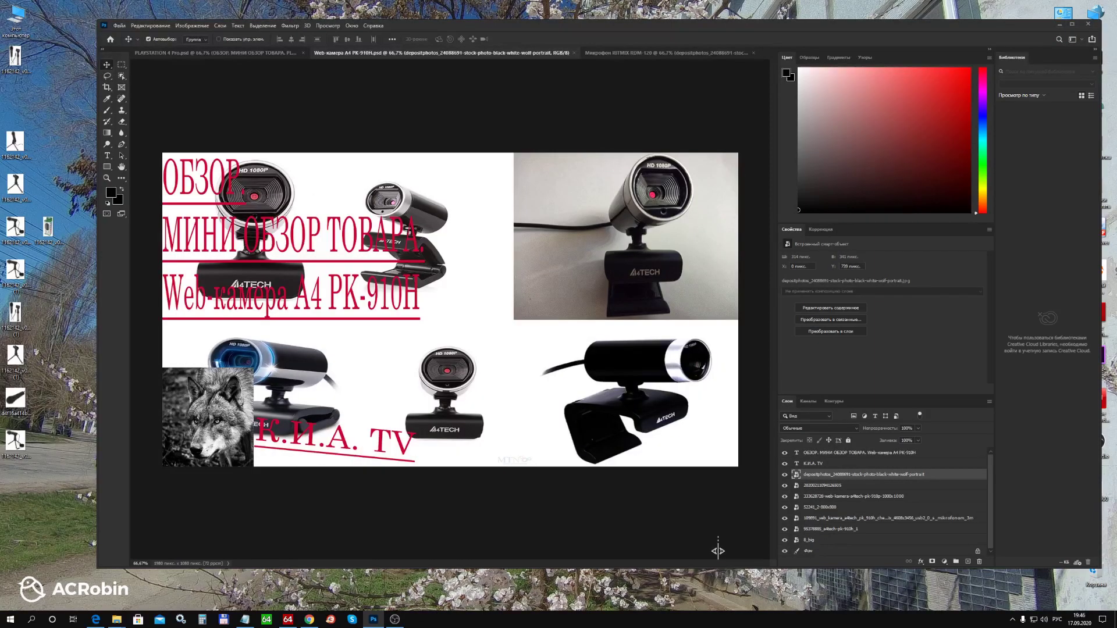
key(alt+bracketright)
drag(315, 439, 379, 341)
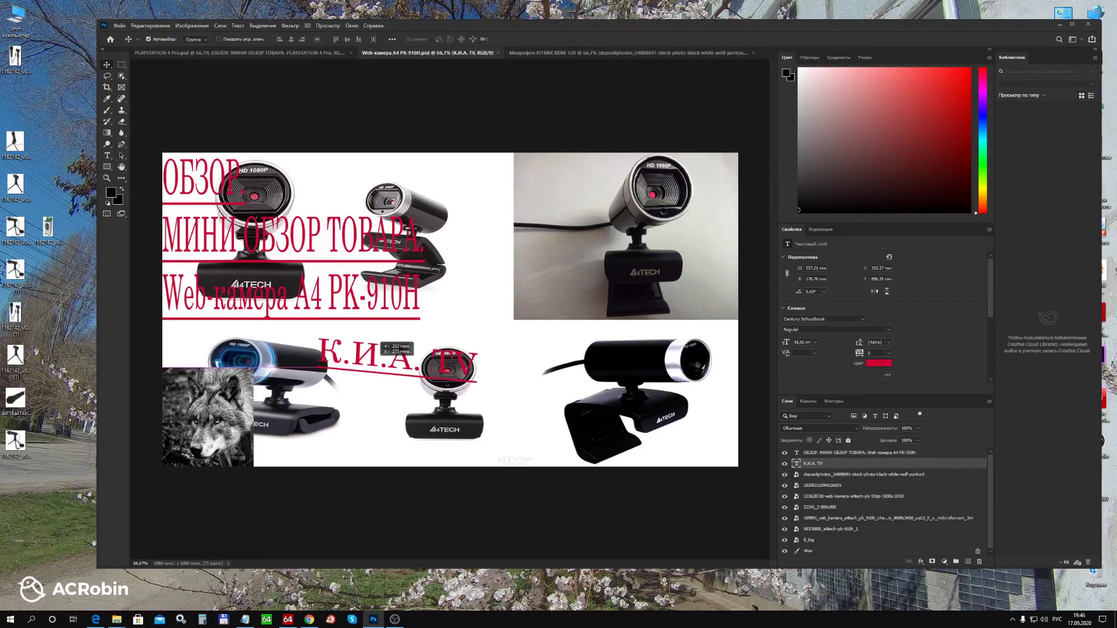
drag(379, 344, 620, 52)
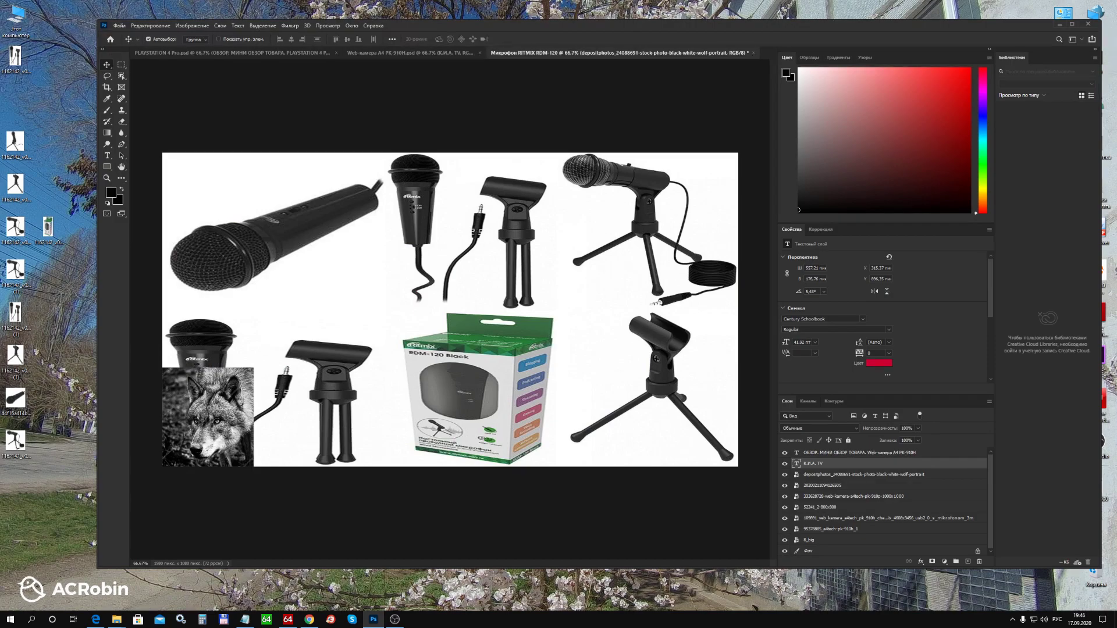
drag(719, 550, 718, 551)
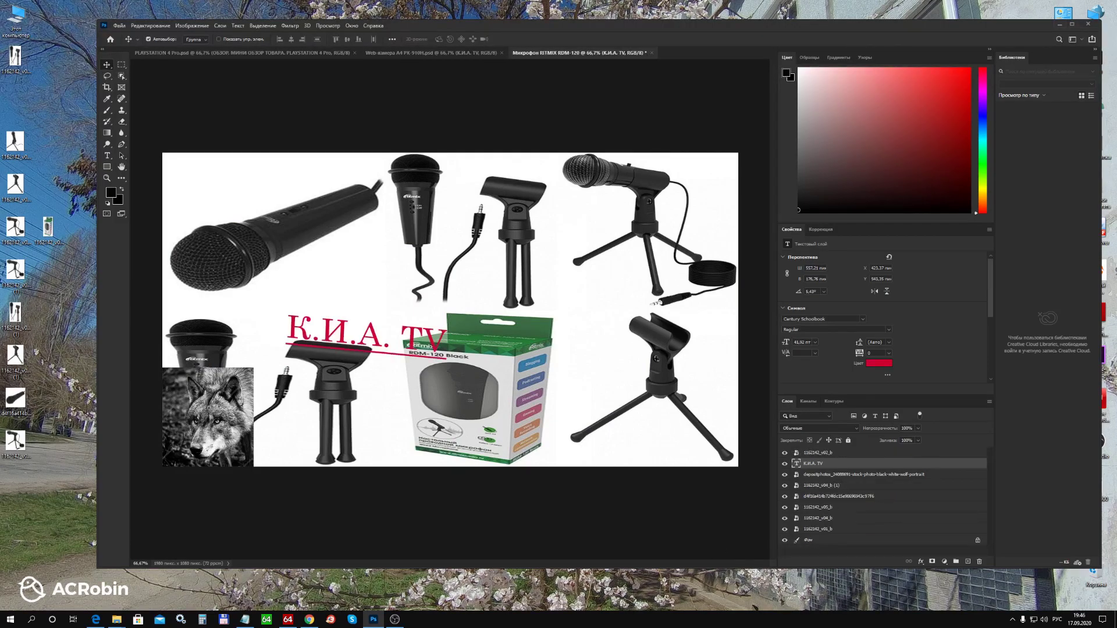
drag(377, 326, 346, 427)
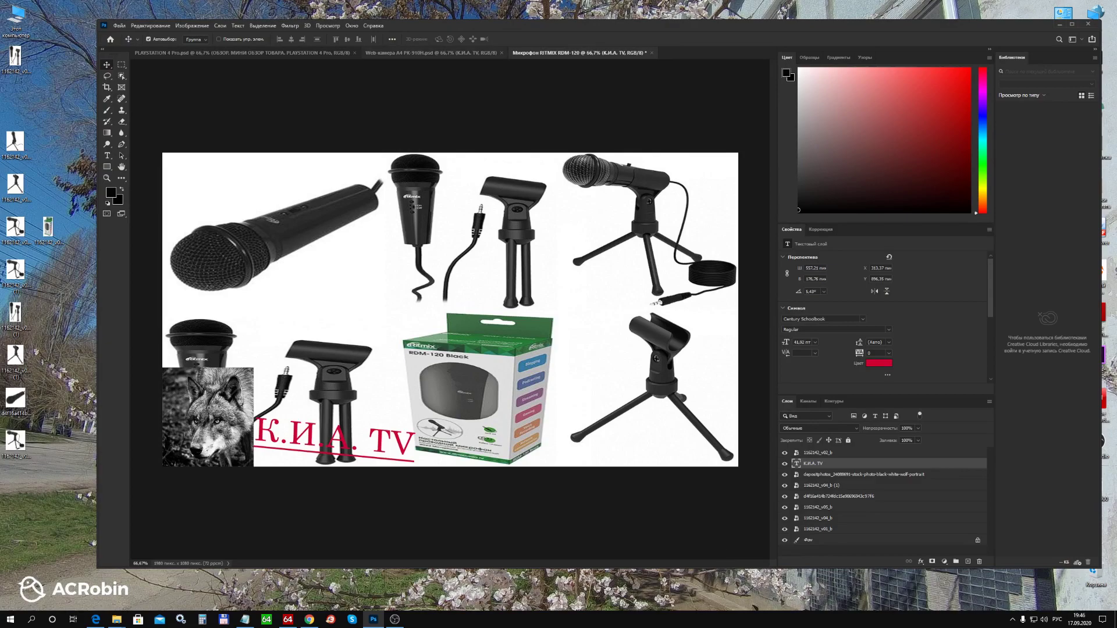
Carry the review title from the webcam thumbnail into the microphone document's upper left.
key(ctrl+shift+Tab)
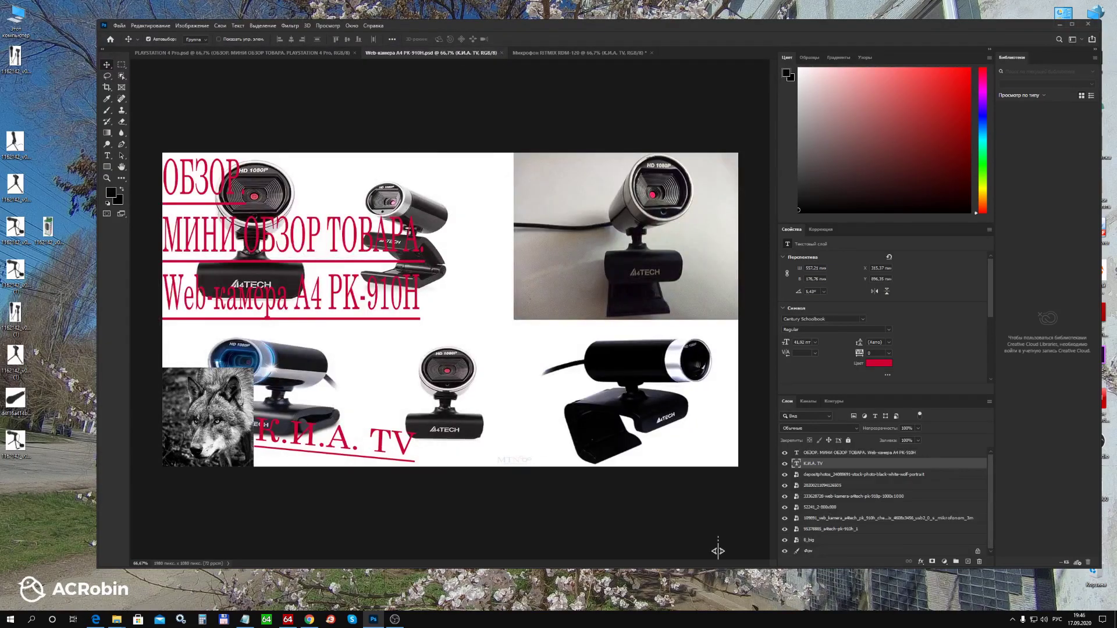
key(alt+bracketright)
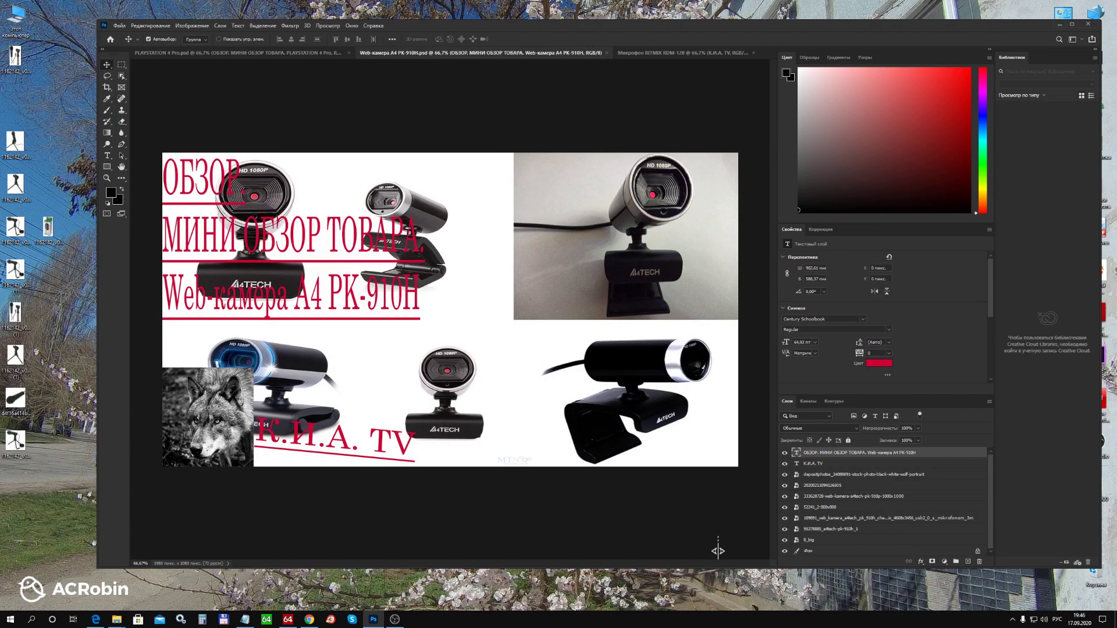
drag(718, 551, 605, 58)
key(ctrl+Tab)
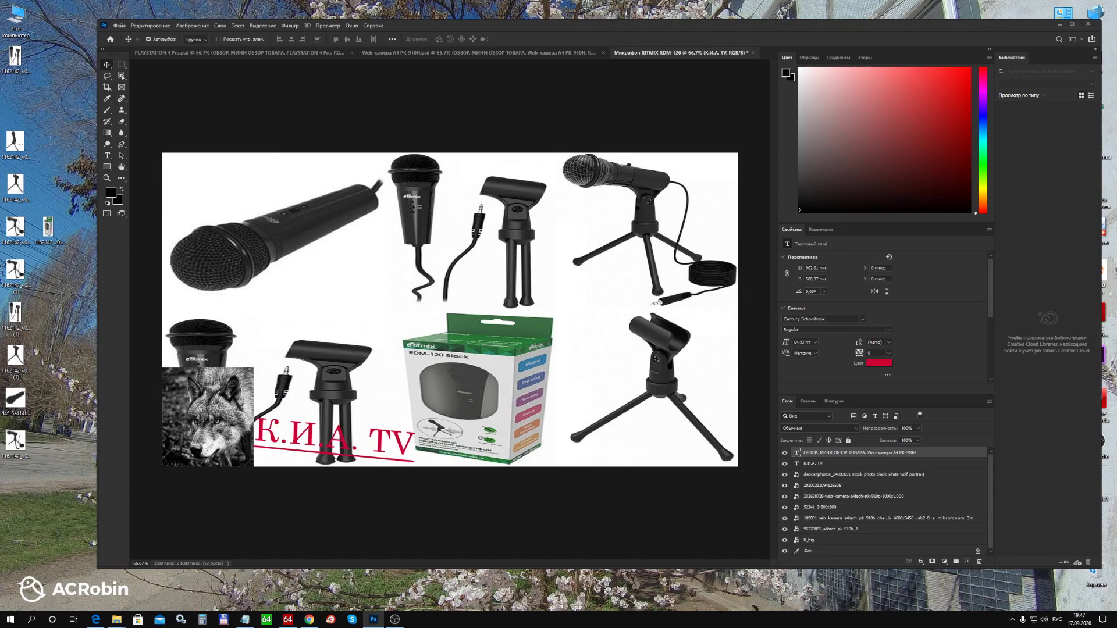
drag(218, 197, 292, 227)
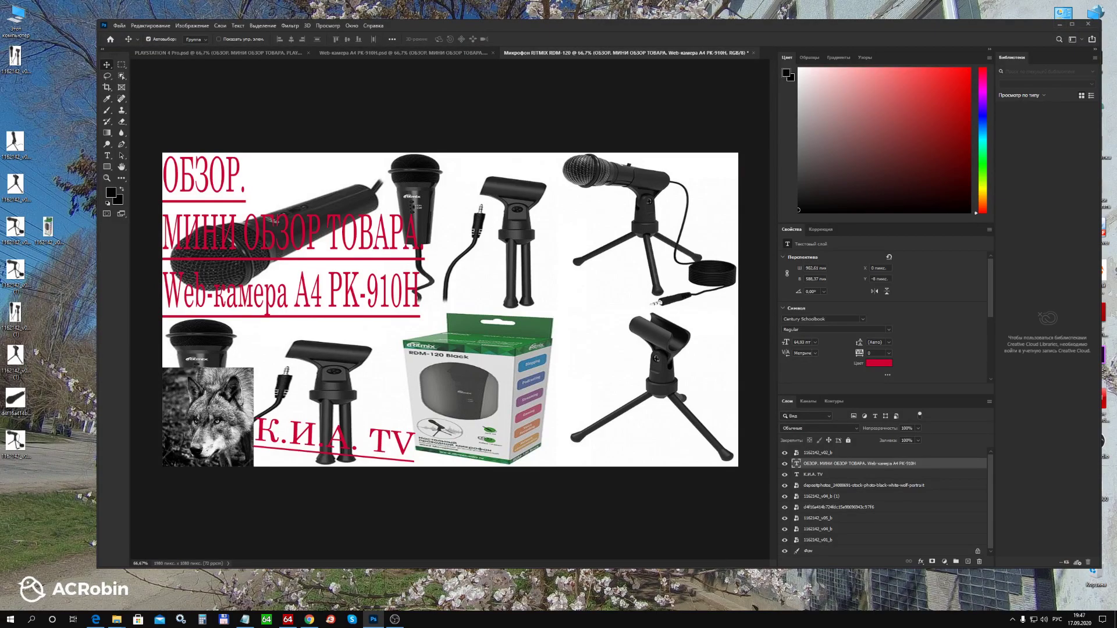
Copy the video title from the YouTube Studio video details page in Chrome.
key(alt+Tab)
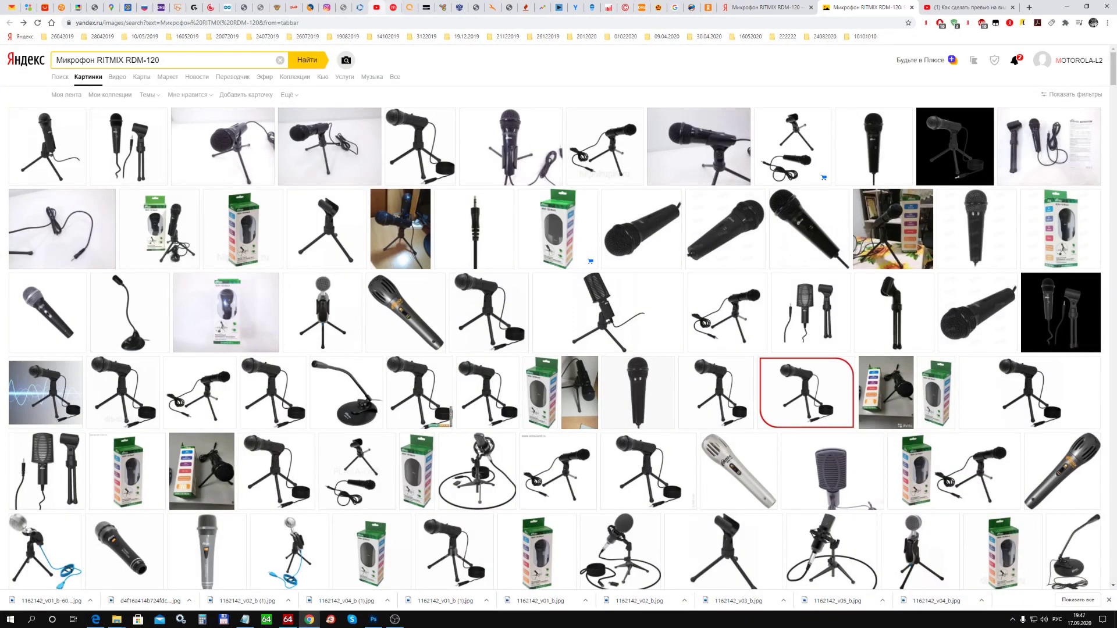
click(377, 8)
right_click(181, 152)
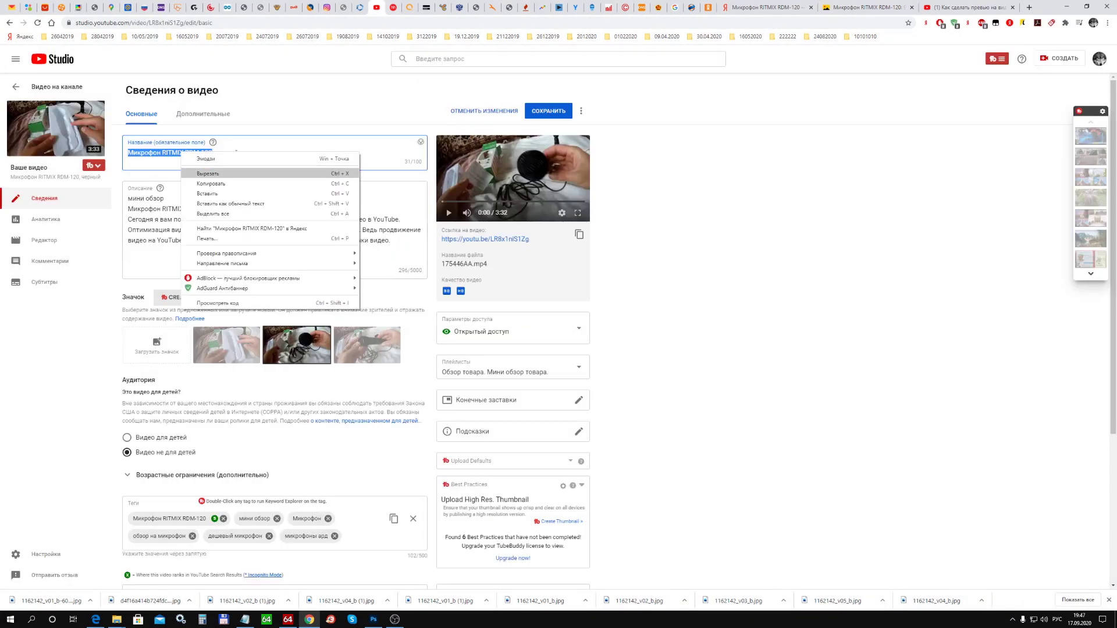
click(201, 182)
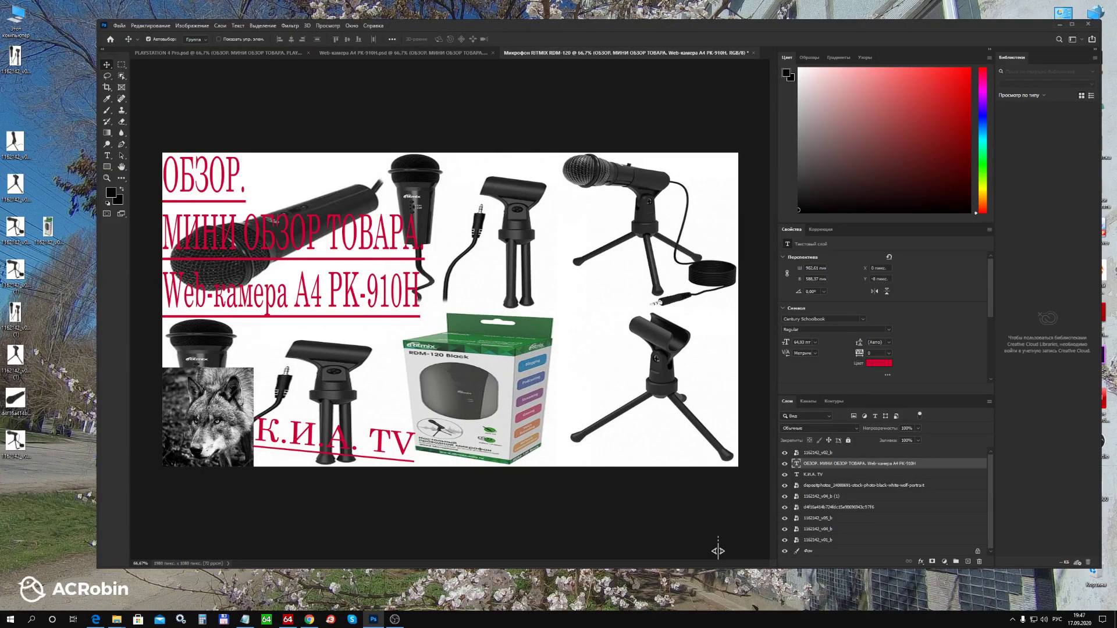
Replace the title's Web-камера A4 PK-910H line with the pasted Микрофон RITMIX RDM-120.
key(Return)
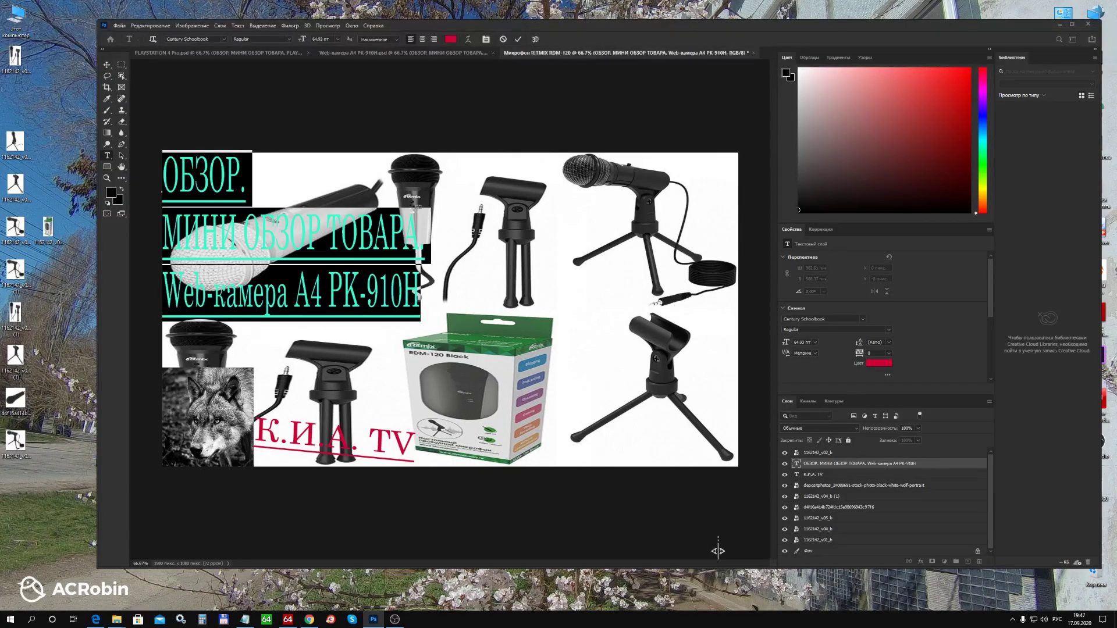
triple_click(233, 294)
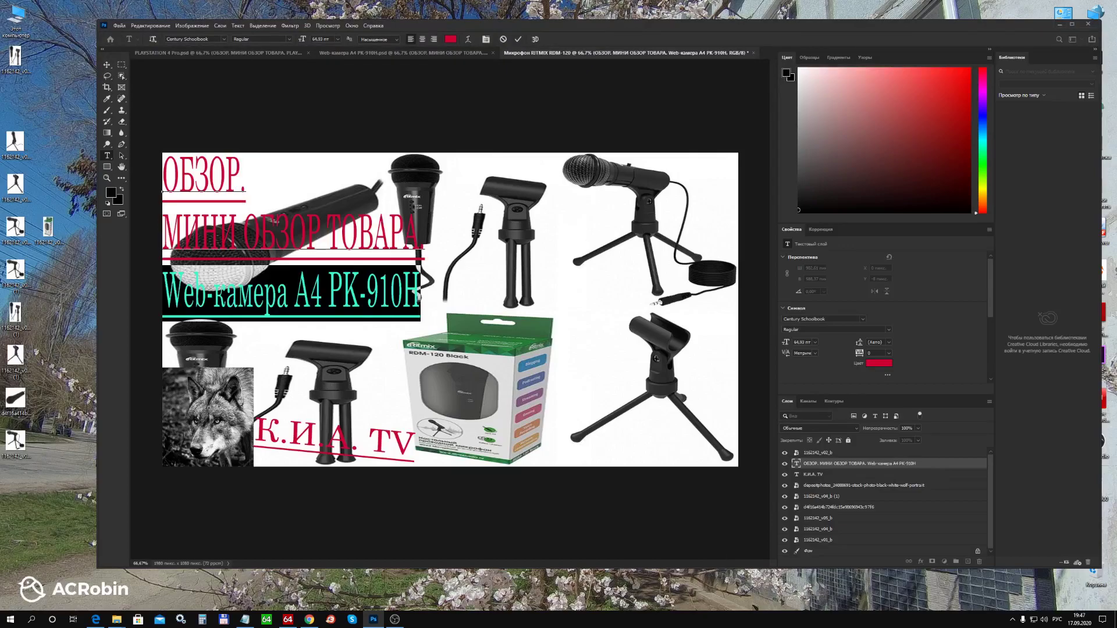
right_click(186, 313)
click(206, 345)
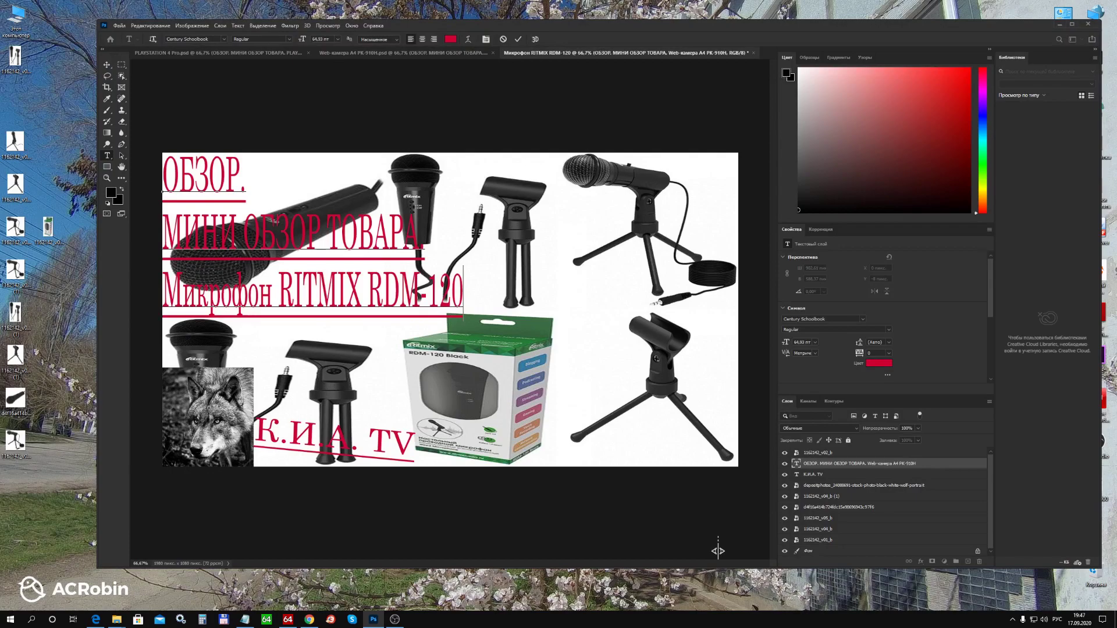
click(718, 551)
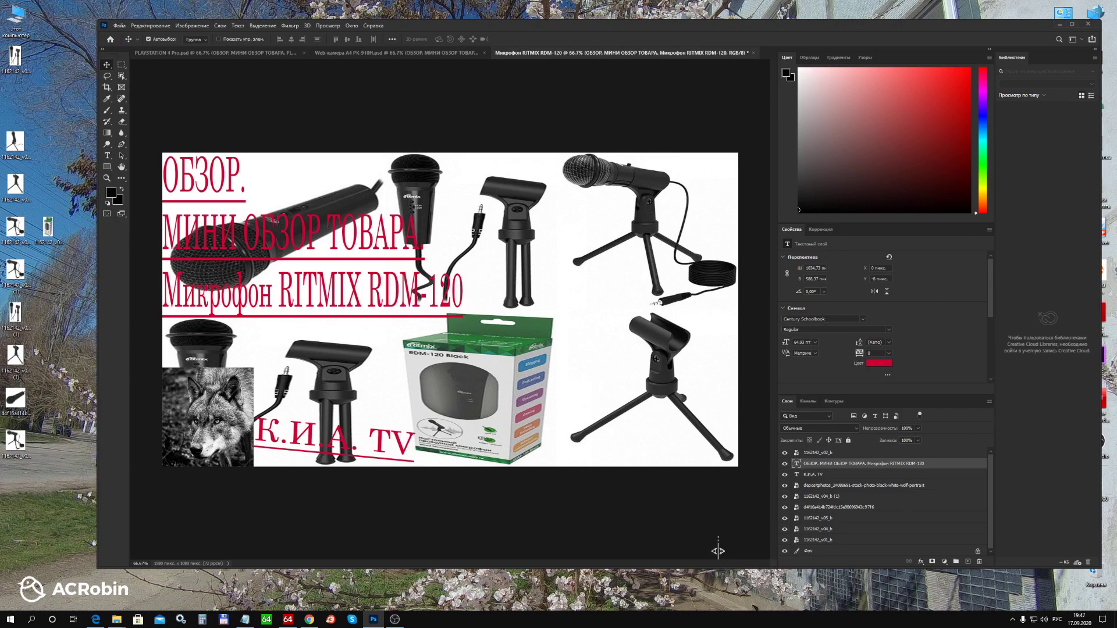
Enlarge the title text block slightly with Free Transform.
click(151, 25)
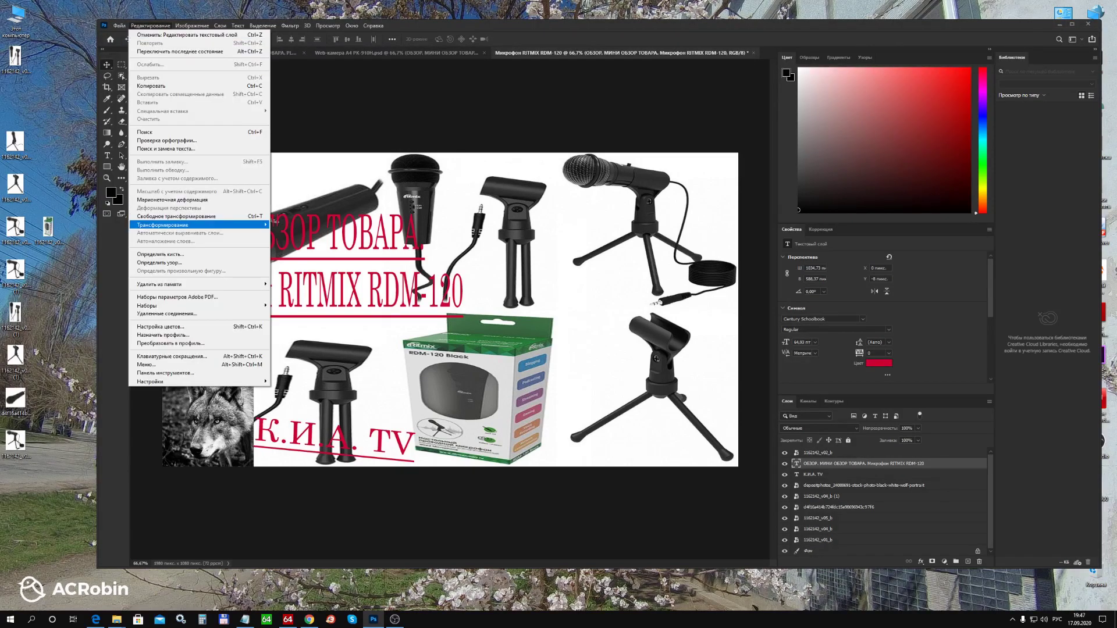
key(ctrl+t)
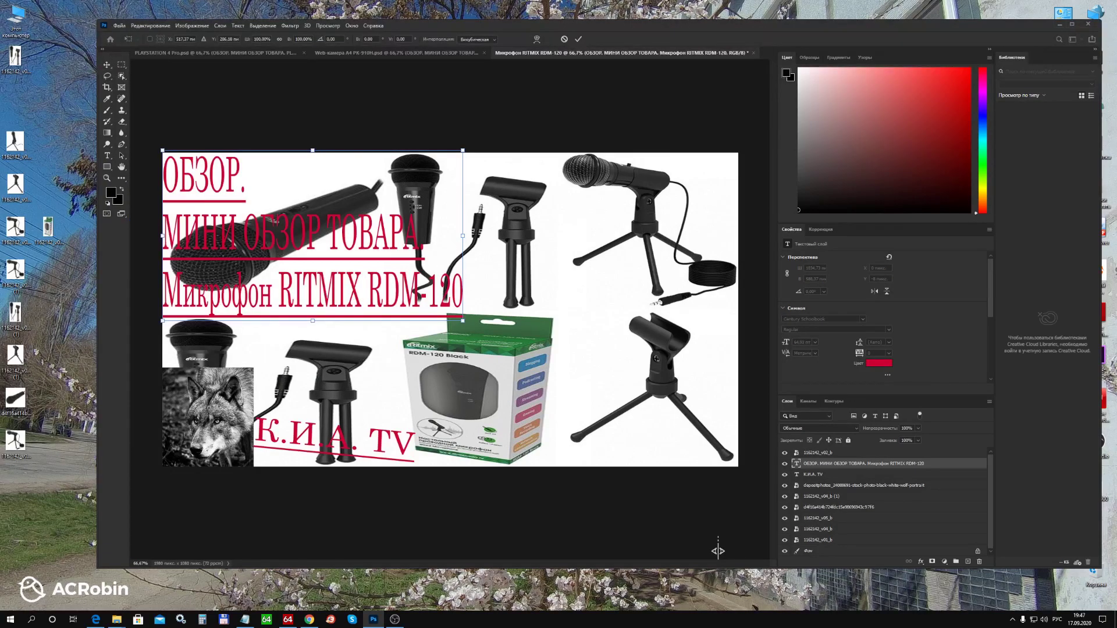
mouse_move(462, 320)
mouse_down()
mouse_move(479, 349)
mouse_move(476, 340)
mouse_up()
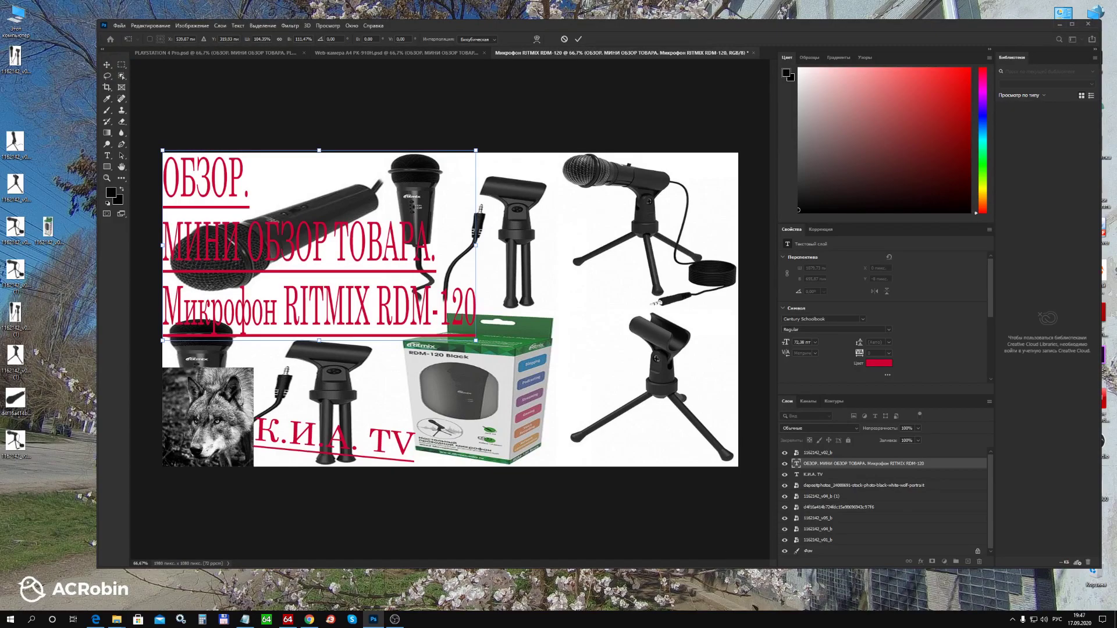
key(Return)
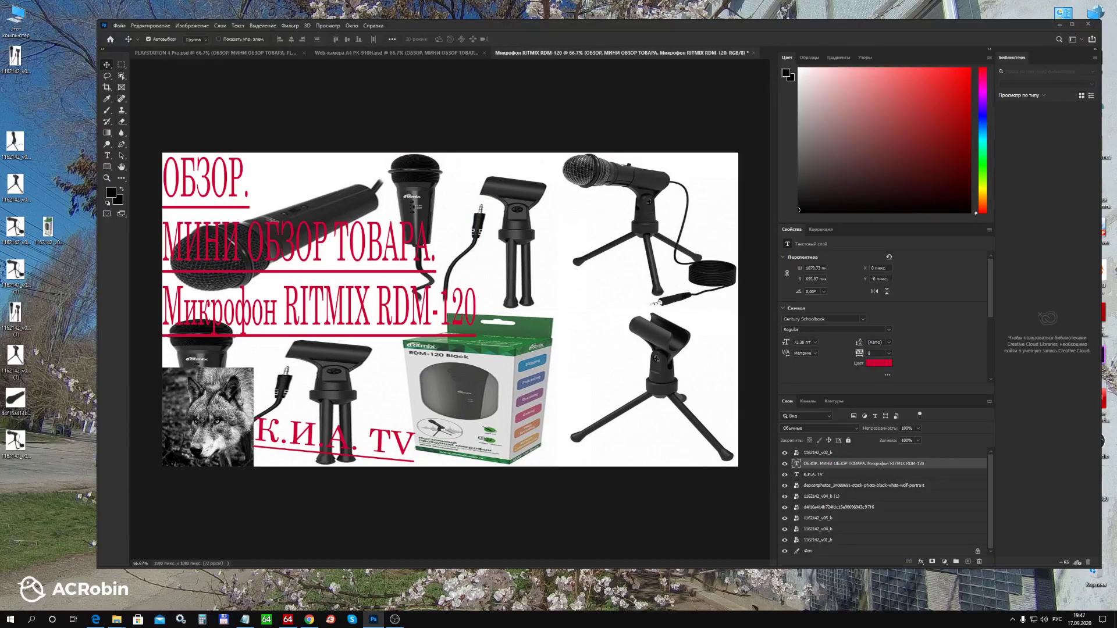
Try Pantone Warm Gray 5 C, Warm Gray 2 C, 2756 C and 2766 C on the title.
click(879, 363)
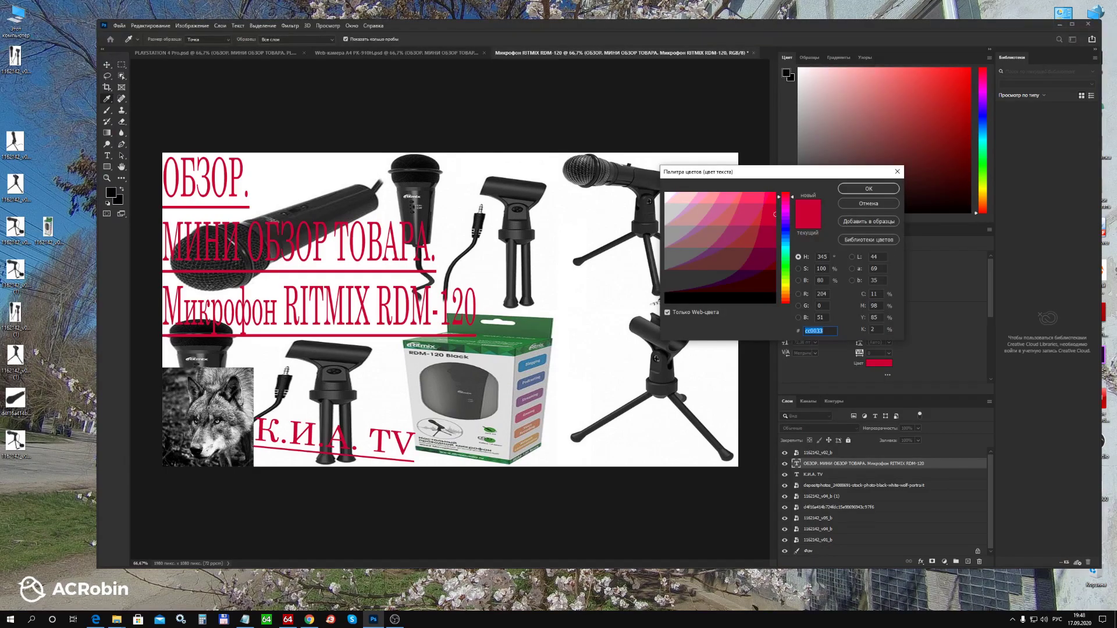
click(868, 240)
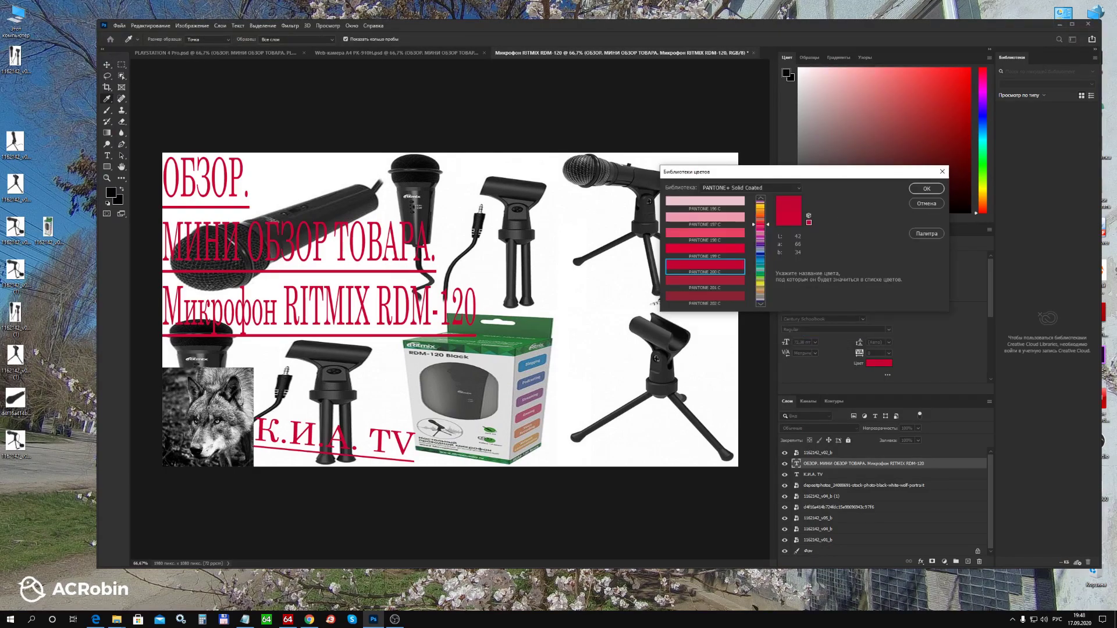
click(761, 298)
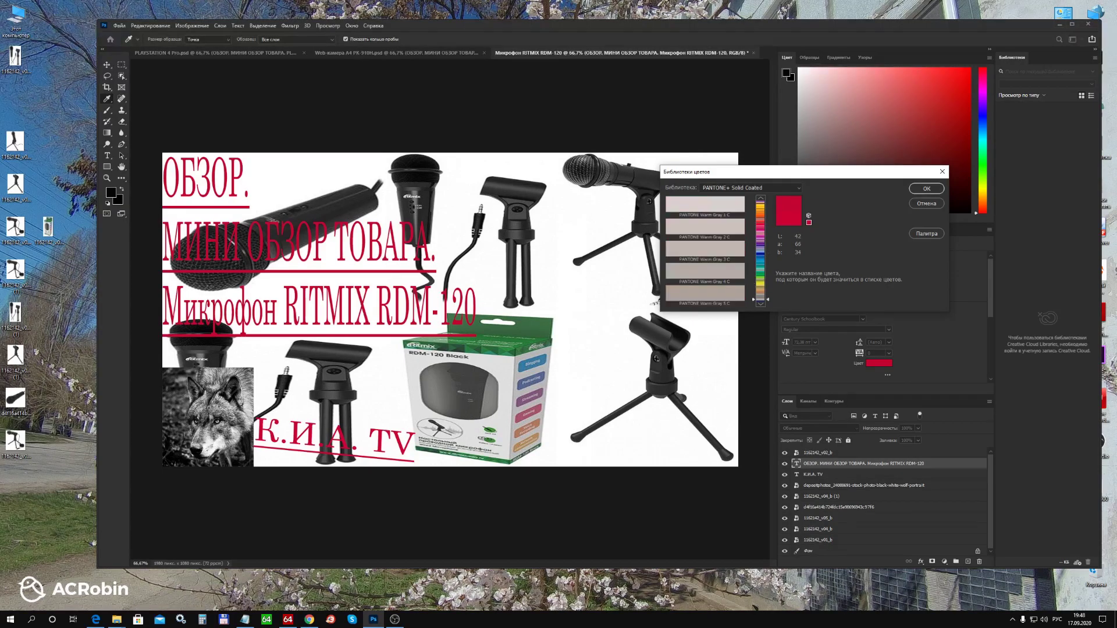
click(704, 294)
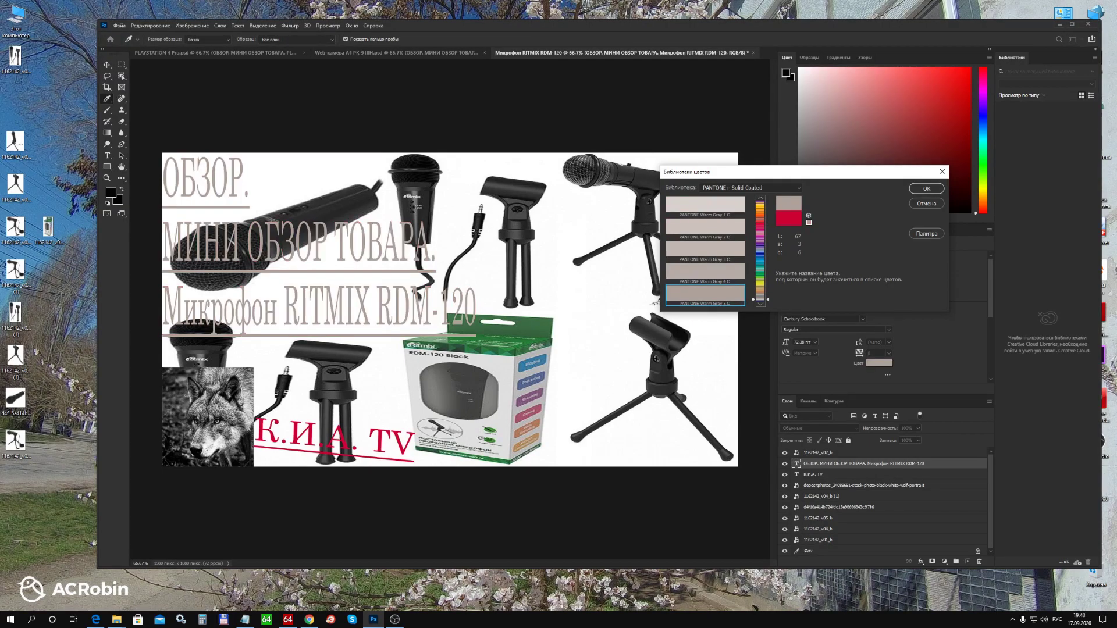
click(705, 229)
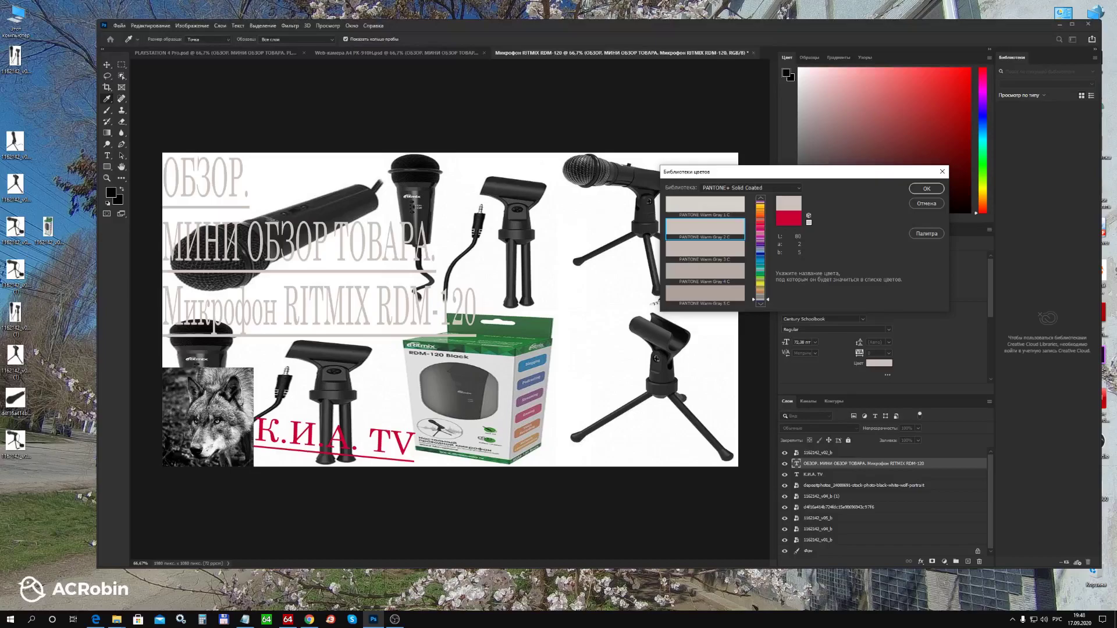
click(760, 254)
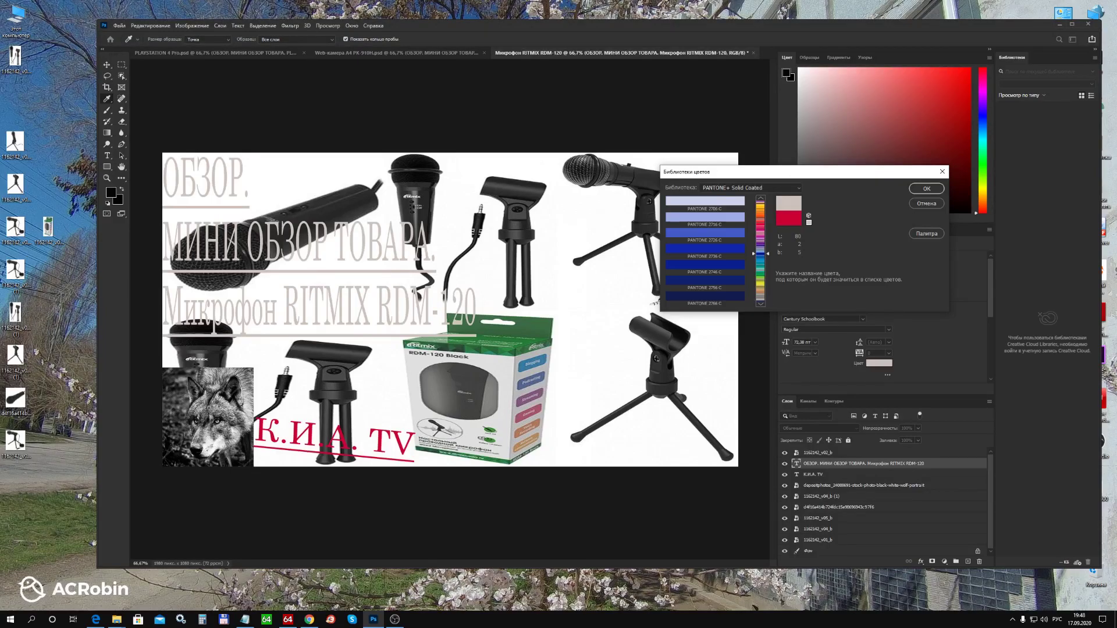
click(704, 282)
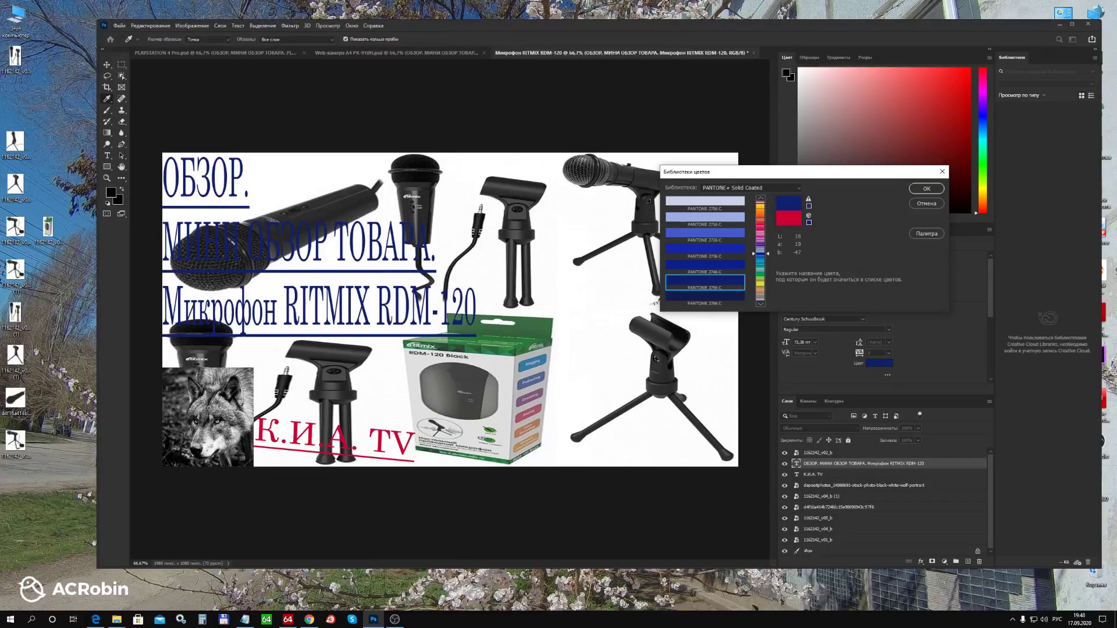
key(Down)
After trying 5125 C, 357 C and 1685 C, set the title to PANTONE 1655 C orange.
click(760, 241)
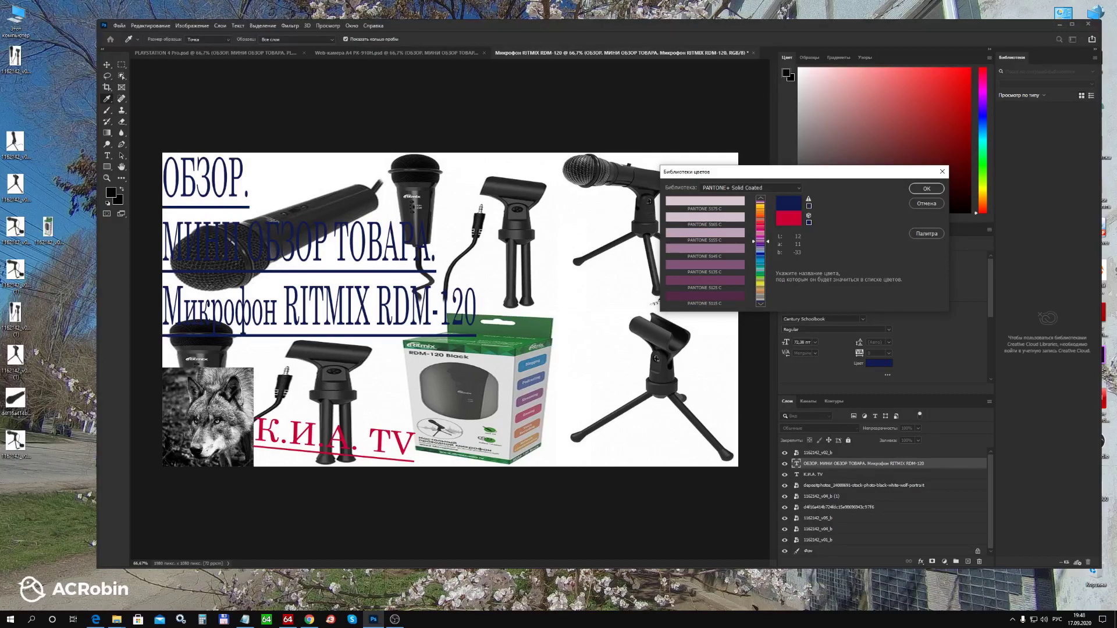
click(705, 281)
click(760, 274)
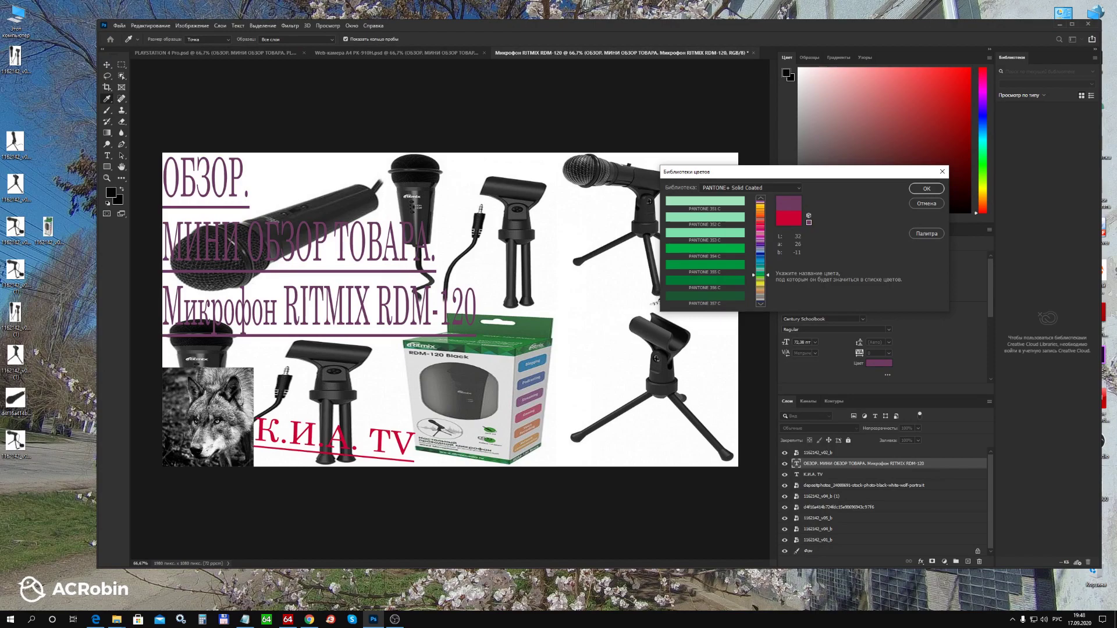
click(705, 297)
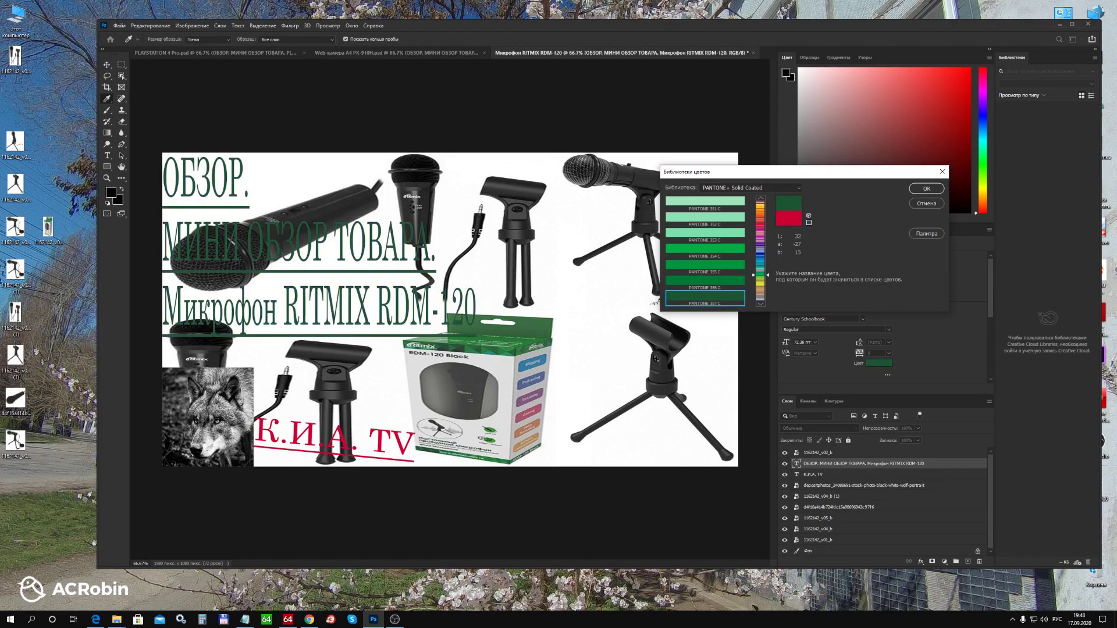
click(760, 216)
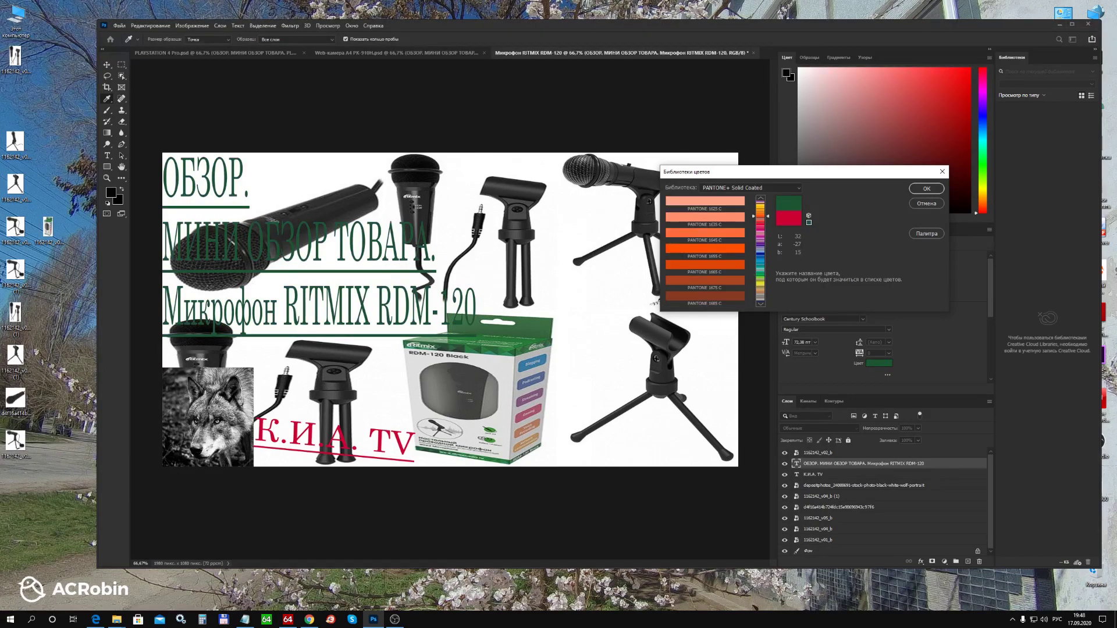
click(705, 296)
click(705, 250)
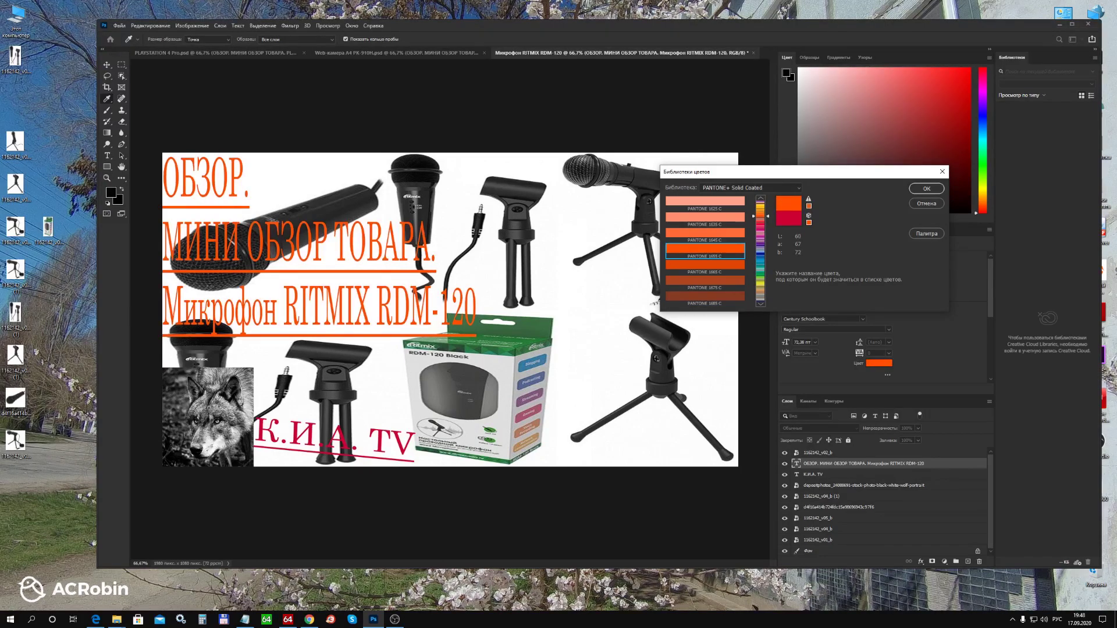
click(927, 189)
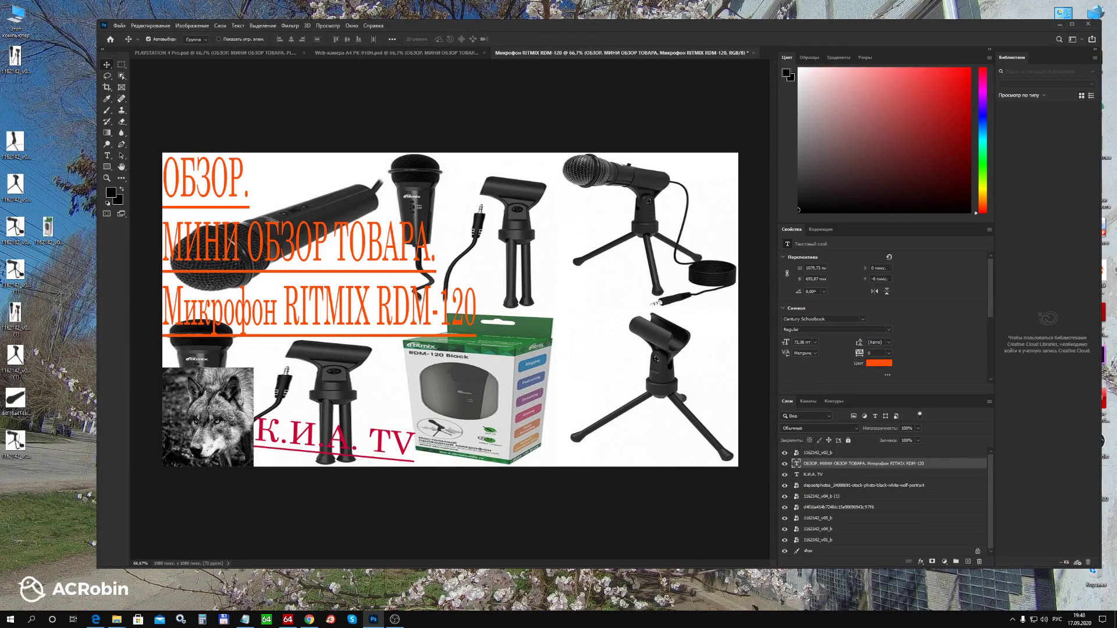
key(alt+bracketleft)
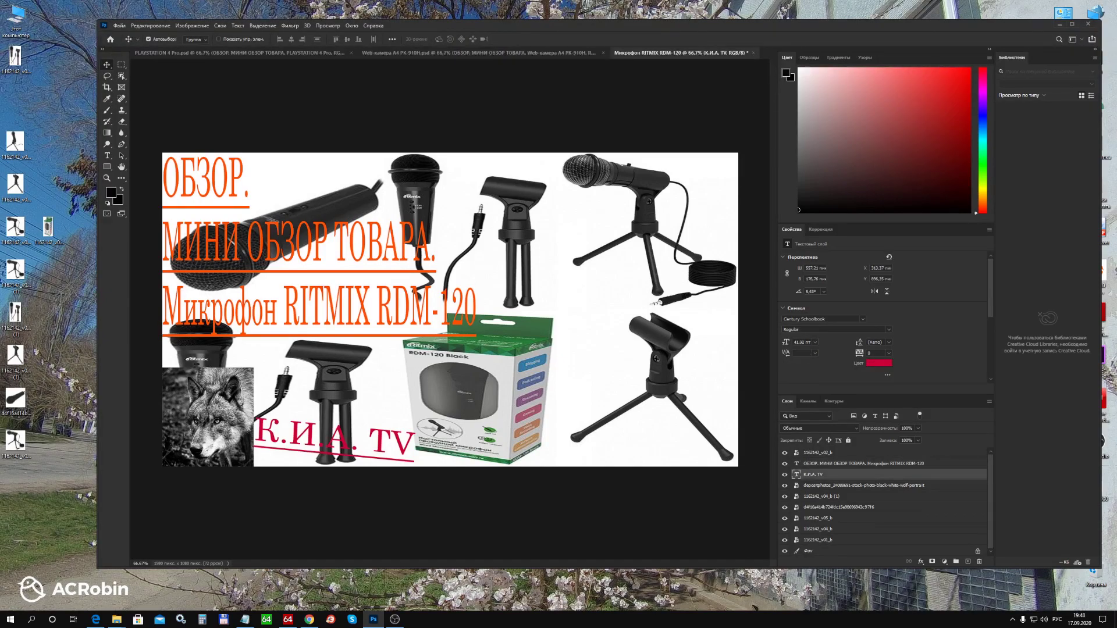
key(alt+bracketright)
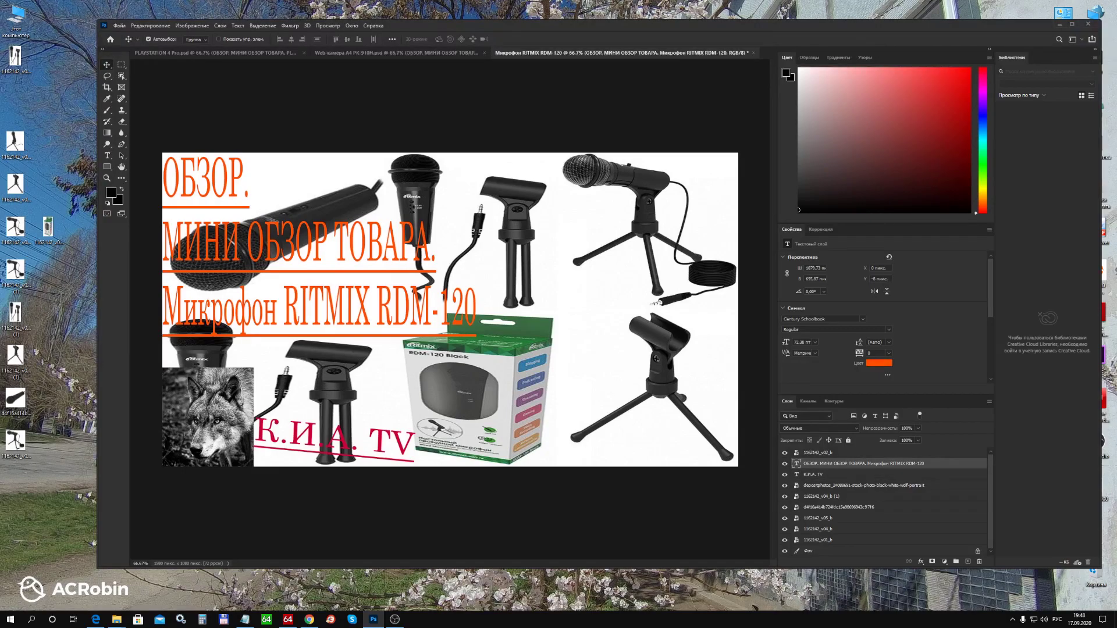
Open the headline layer's Blending Options and preview its fill at 97.
right_click(829, 464)
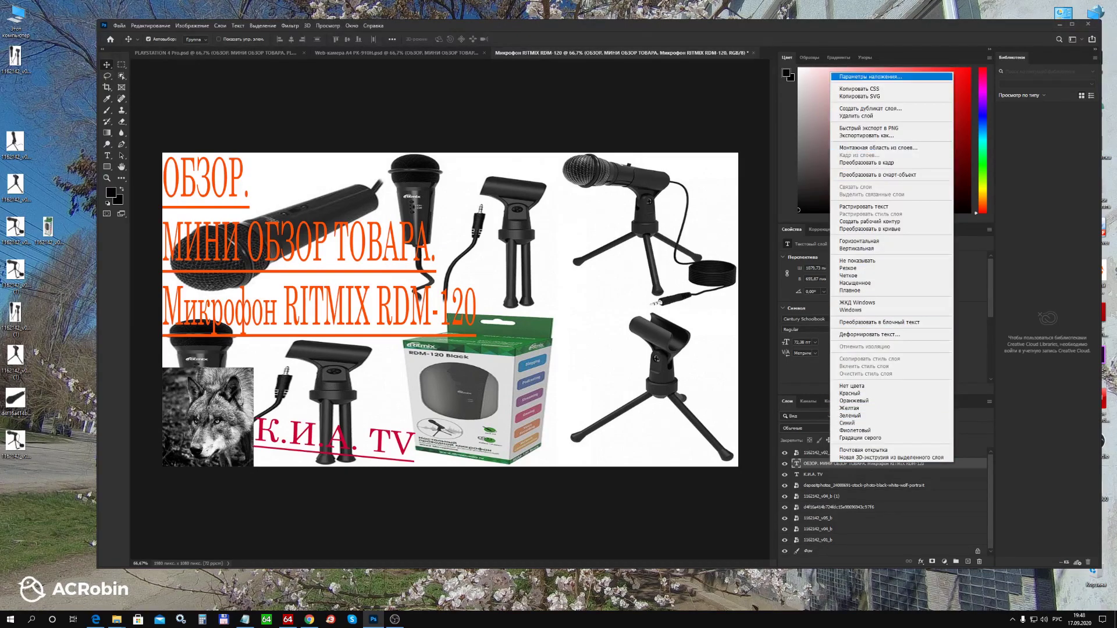
click(870, 76)
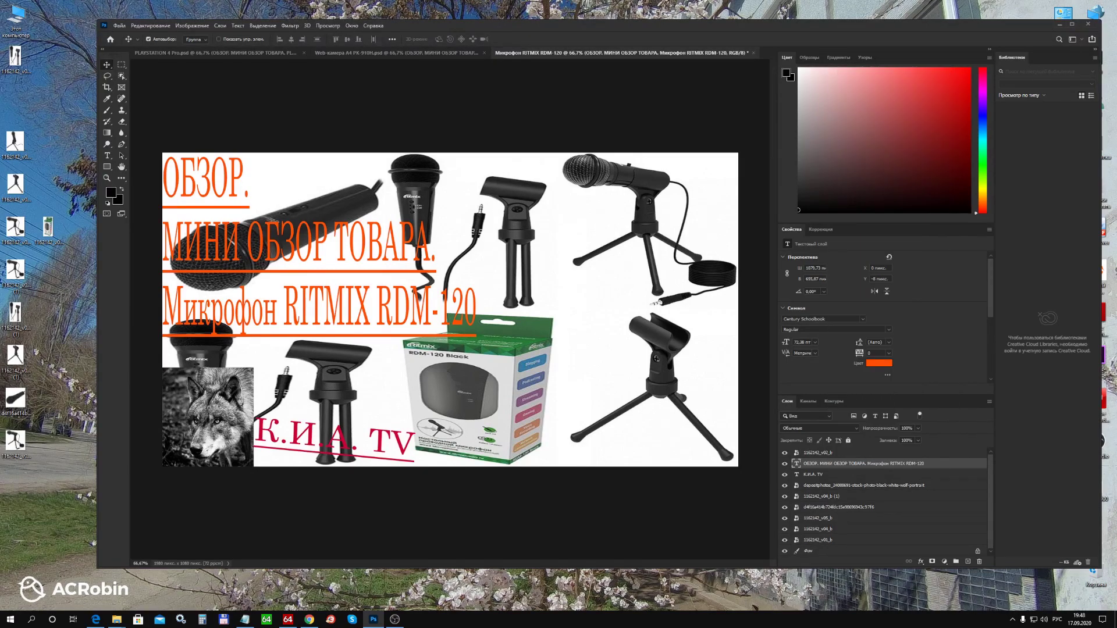
drag(641, 178, 766, 145)
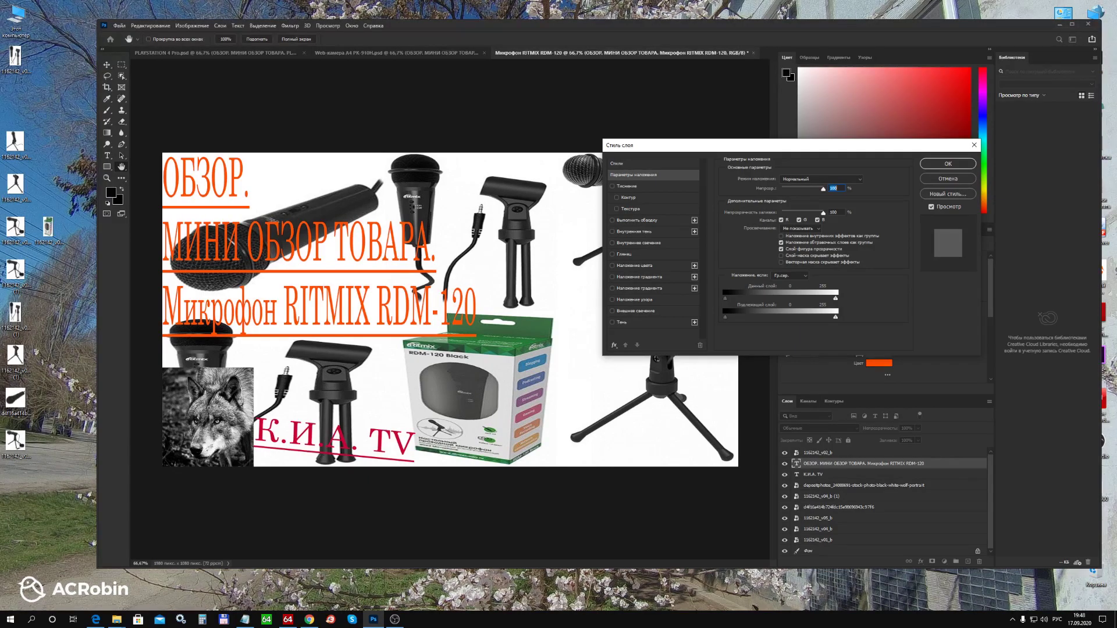
text(97)
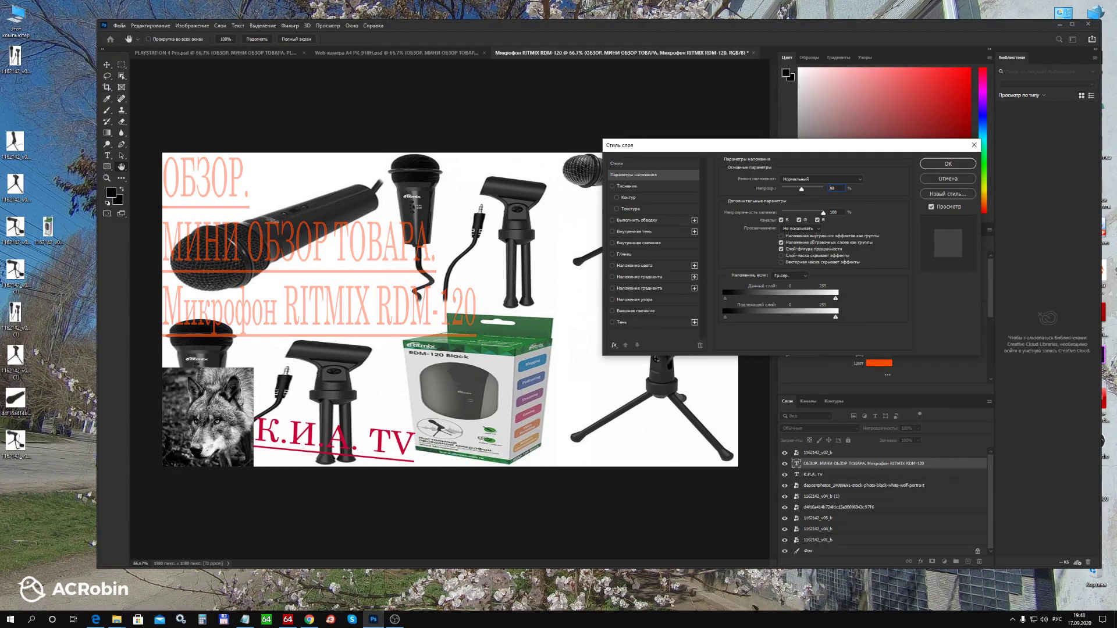
mouse_move(814, 189)
mouse_down()
mouse_move(788, 189)
mouse_move(824, 189)
mouse_up()
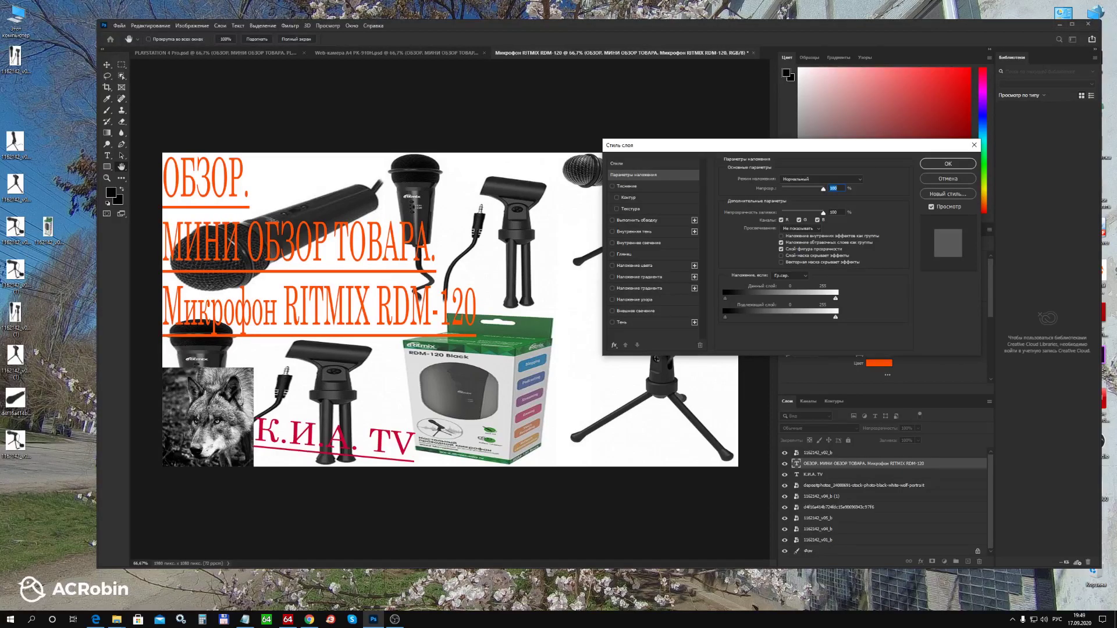
Add Bevel & Emboss without contour to the headline, leaving drop shadow off.
click(612, 187)
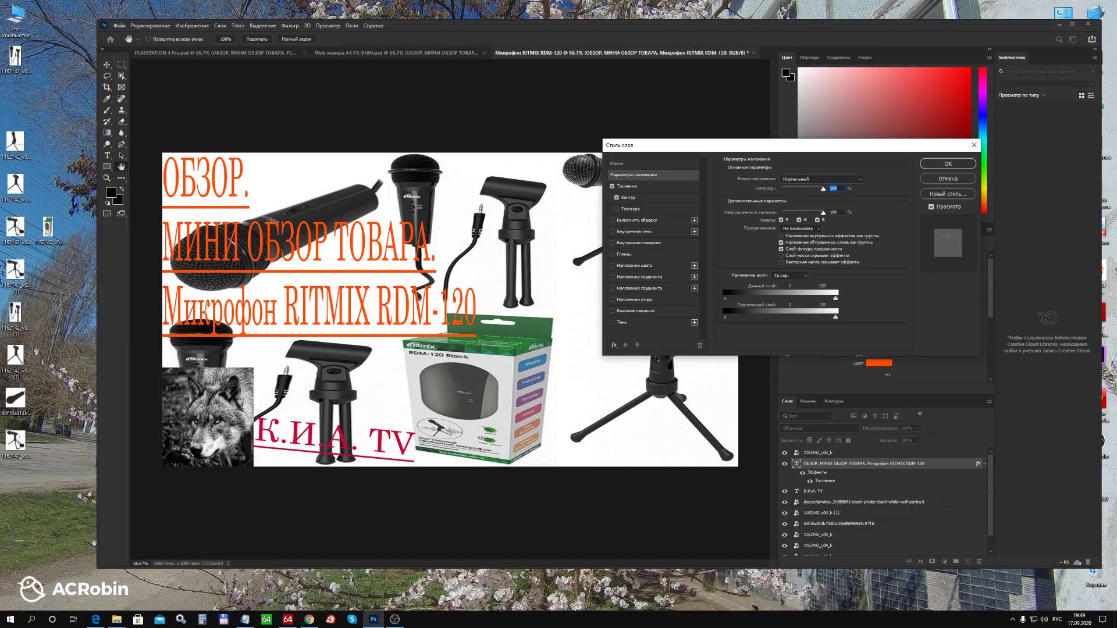
click(628, 197)
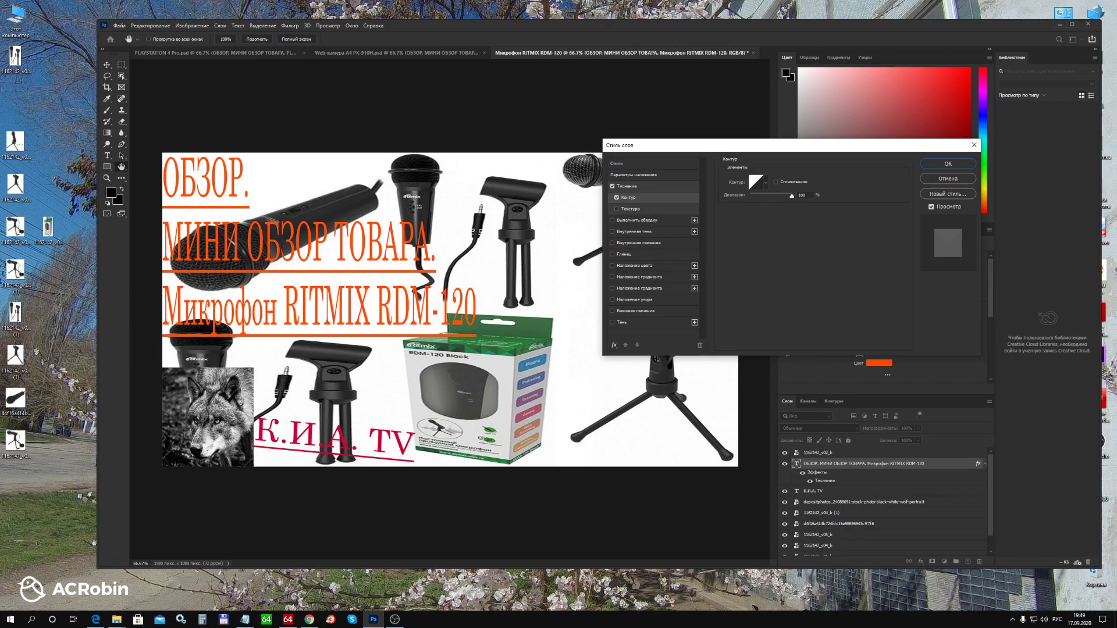
click(617, 198)
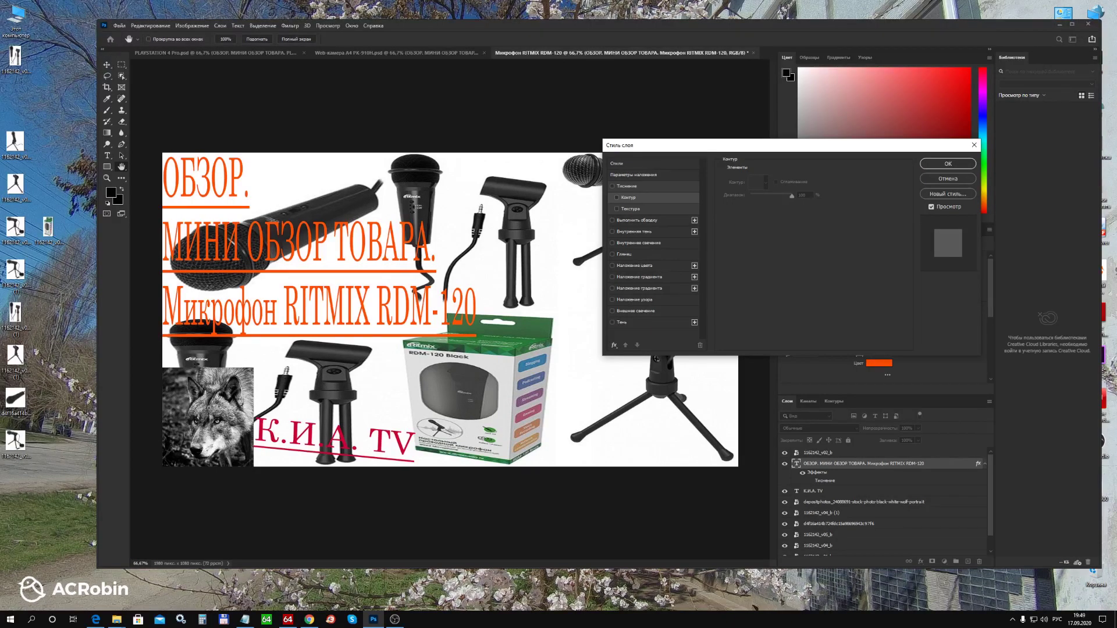
click(612, 322)
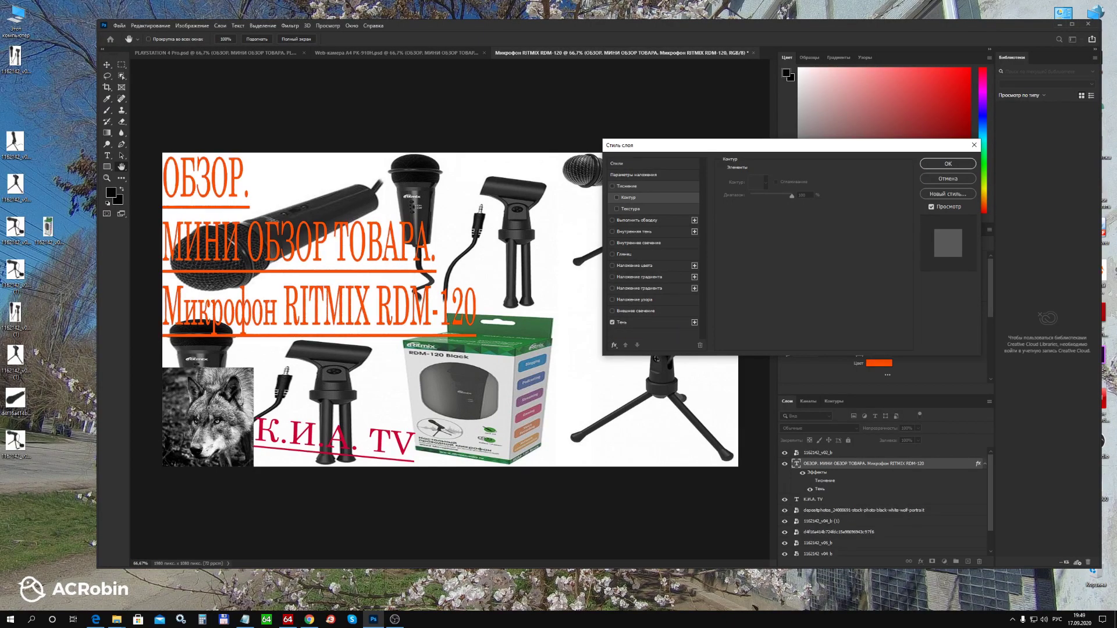
click(622, 323)
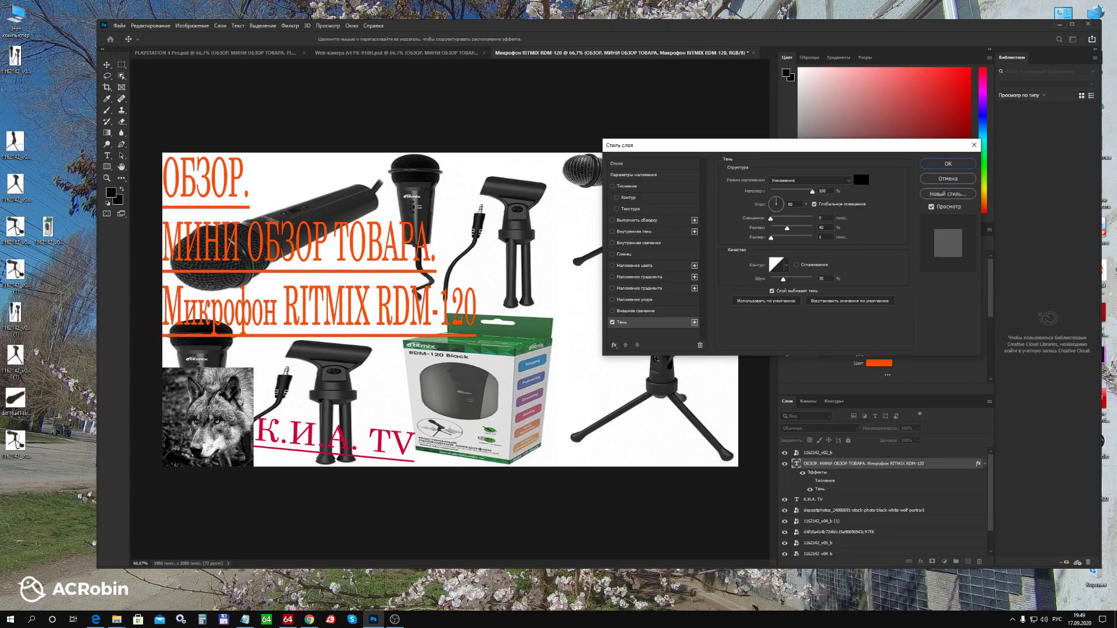
click(612, 323)
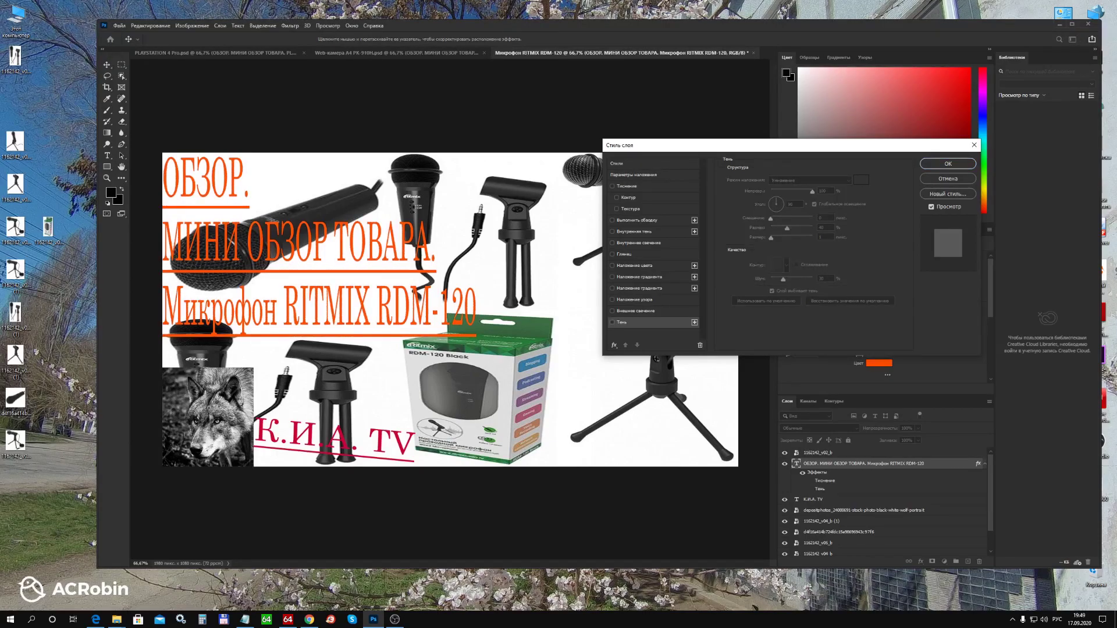
key(Return)
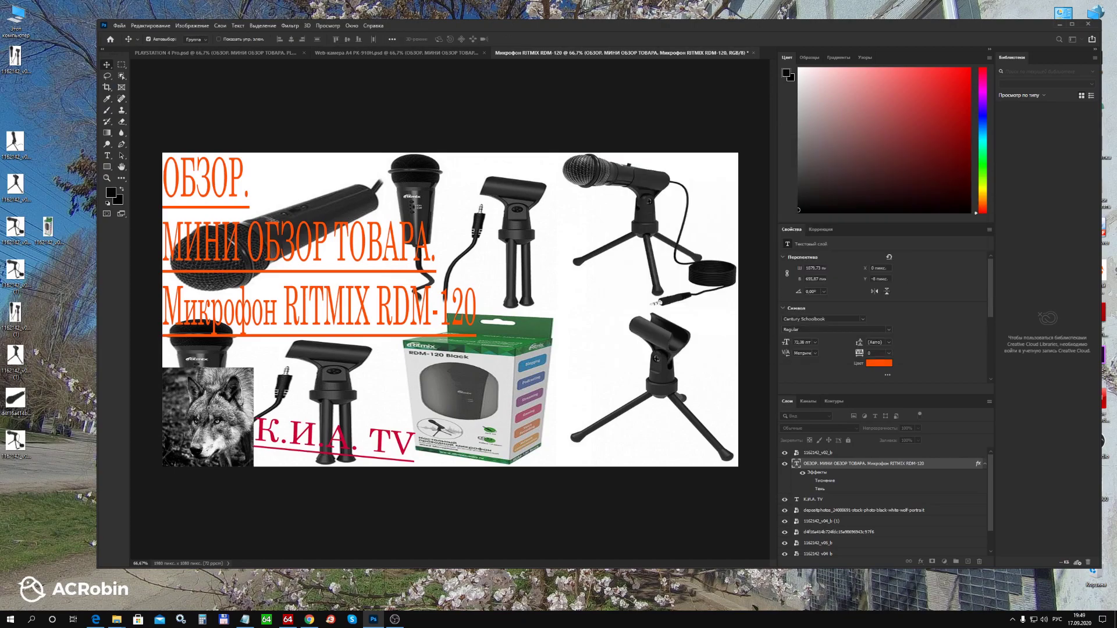
Open Blending Options for layer 1162142_v01_b and test opacity 80 before returning to 100.
click(985, 464)
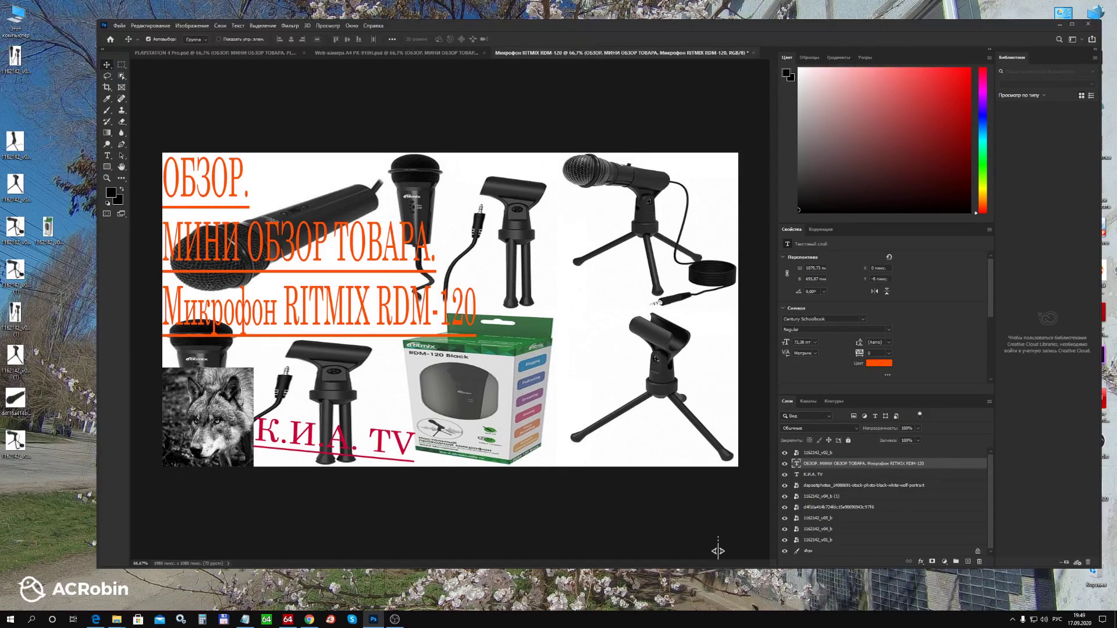
click(817, 540)
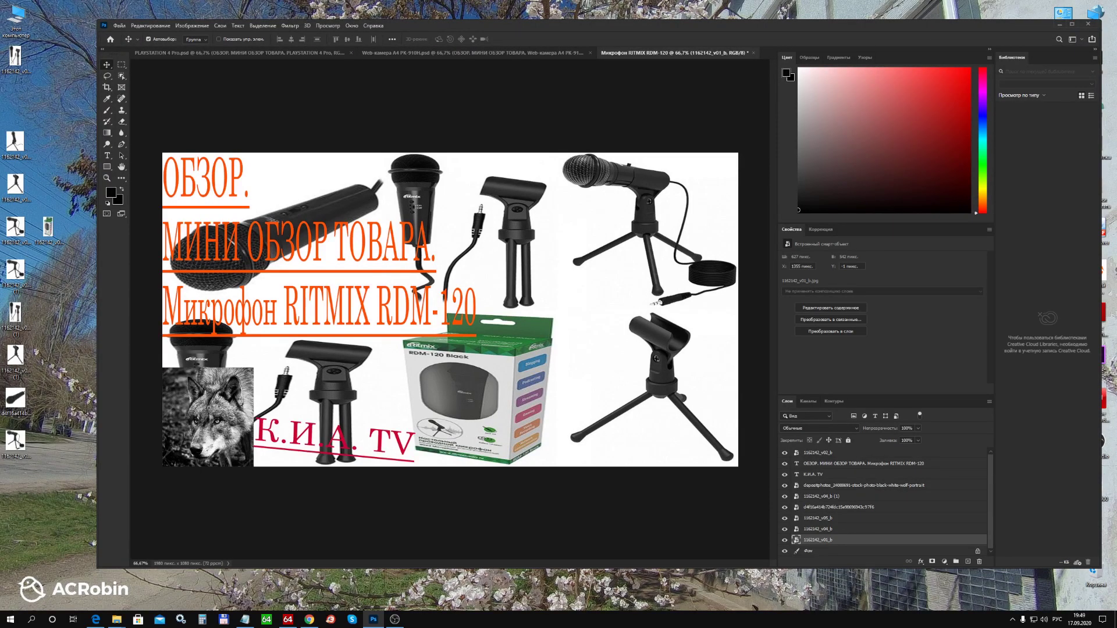
right_click(826, 540)
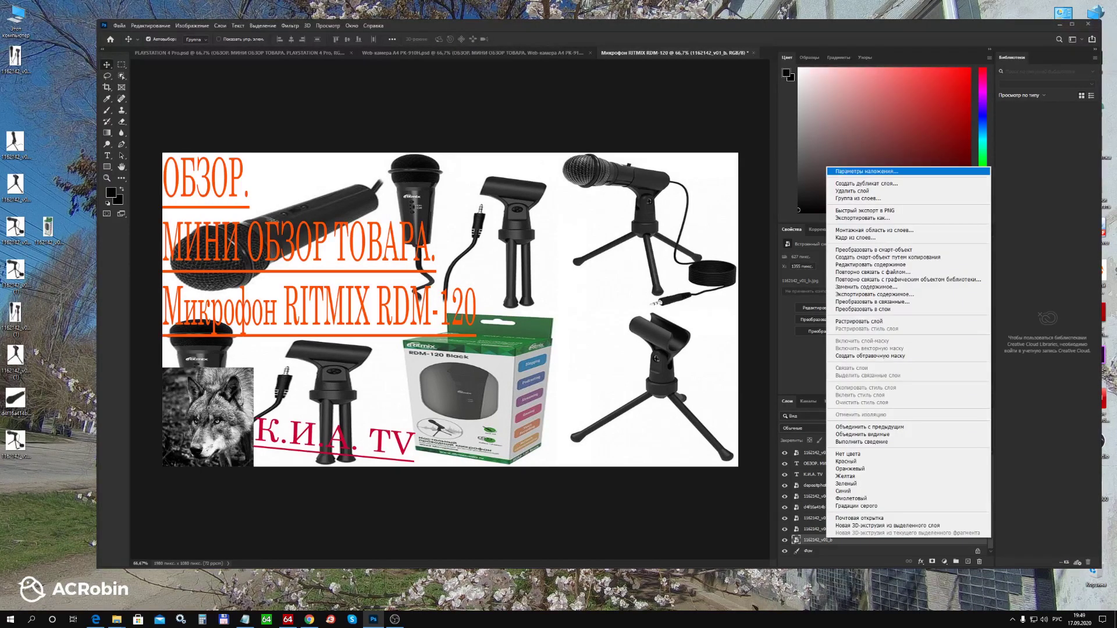
click(867, 172)
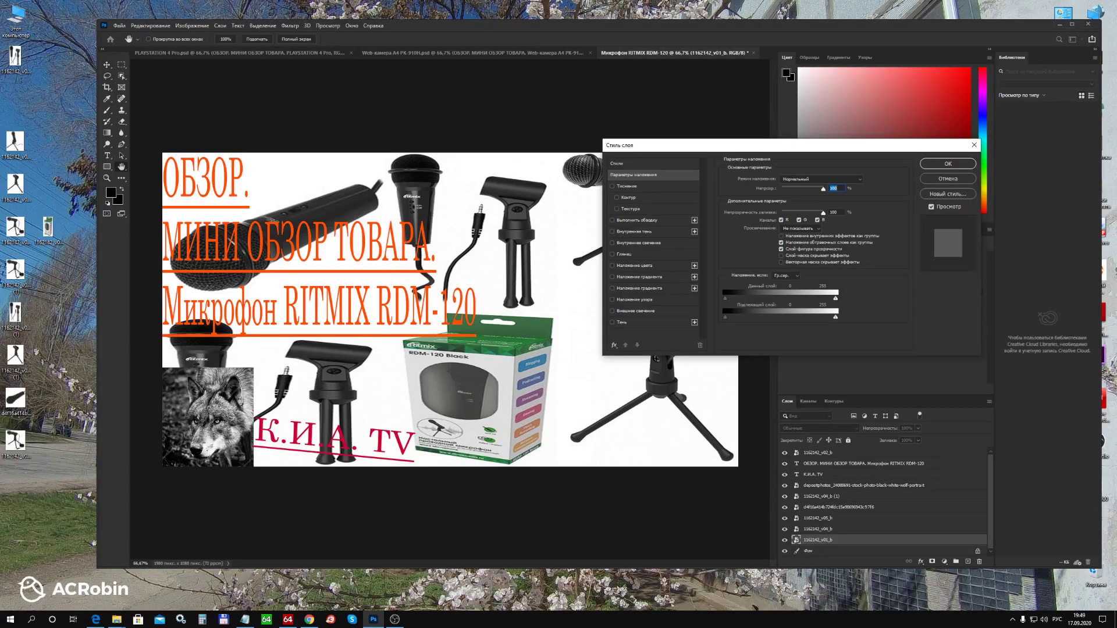
drag(756, 145, 852, 134)
text(80)
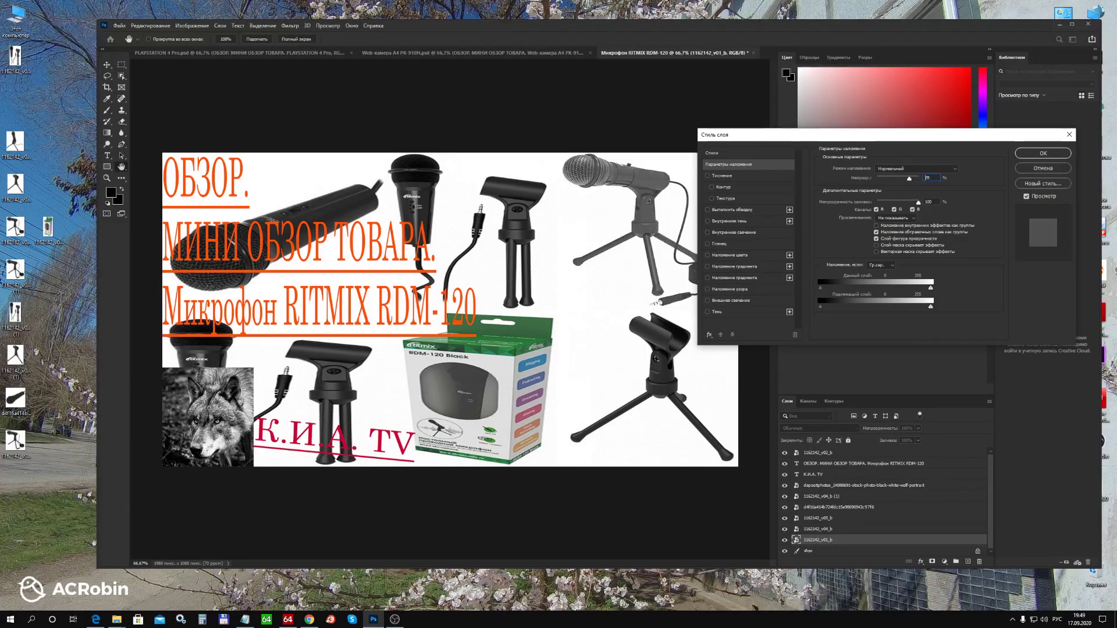
key(shift+Down)
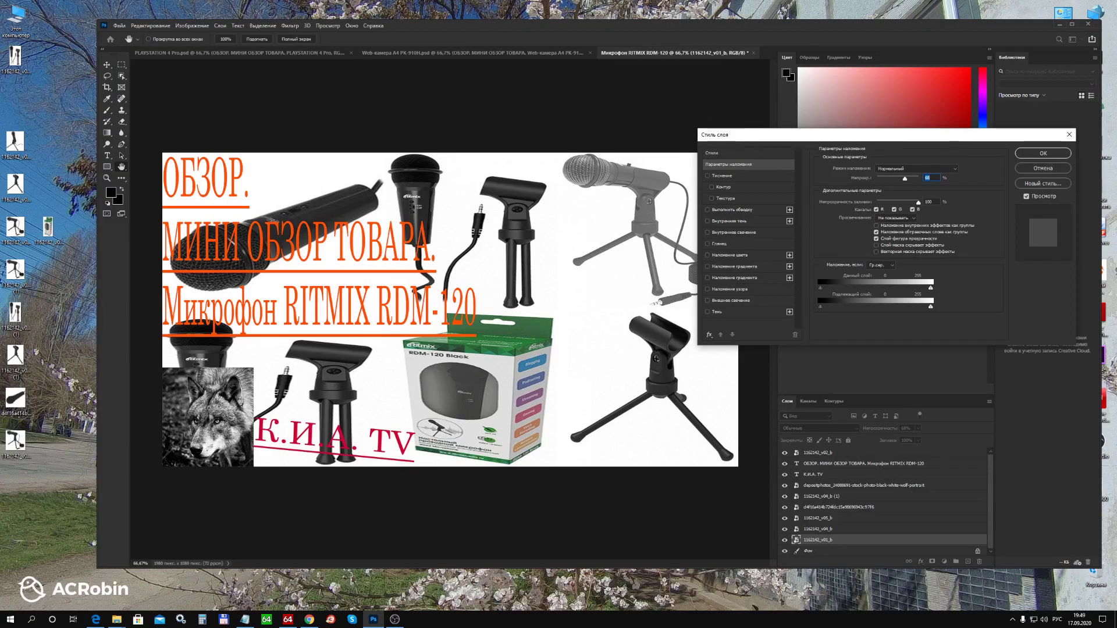
drag(815, 135, 835, 118)
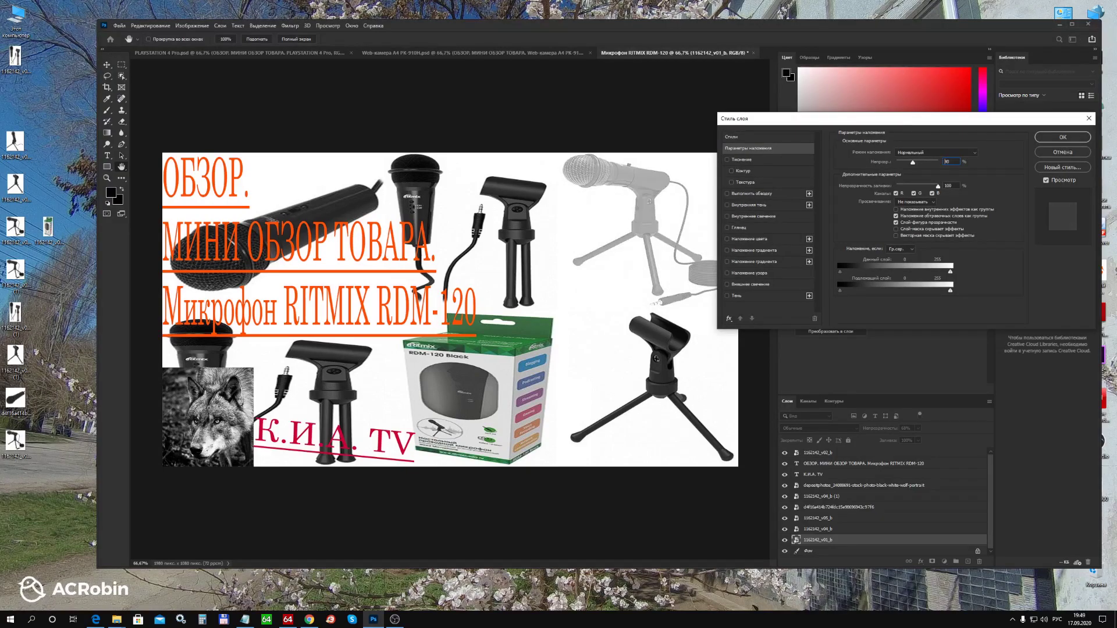
text(100)
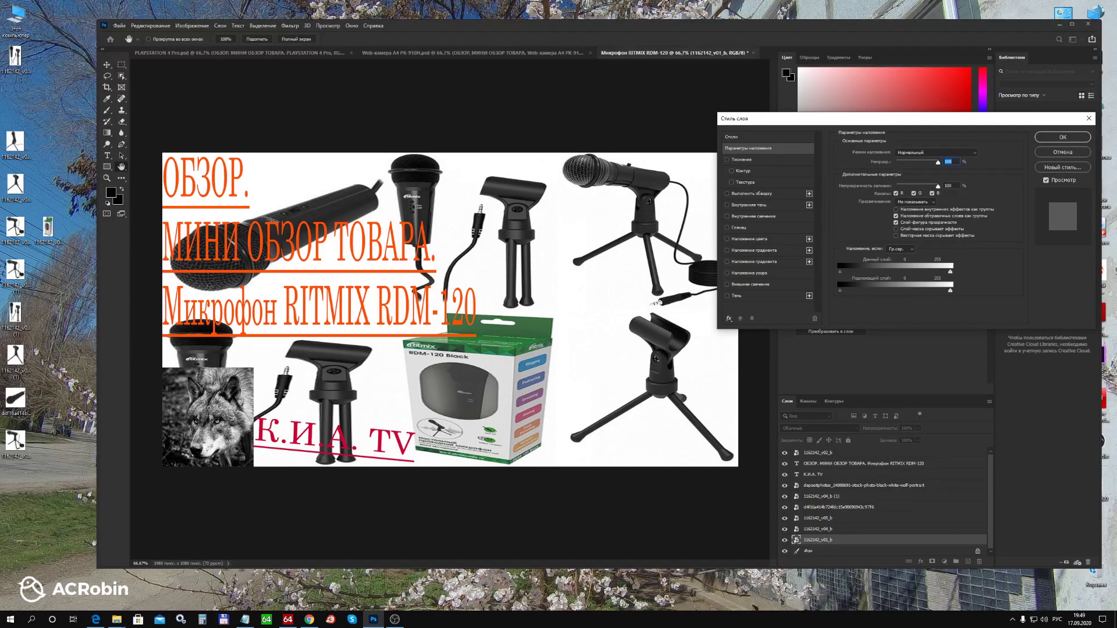
Try and remove a drop shadow, then pull in the Blend If white slider and apply.
click(727, 296)
click(727, 295)
drag(950, 271, 899, 272)
key(Return)
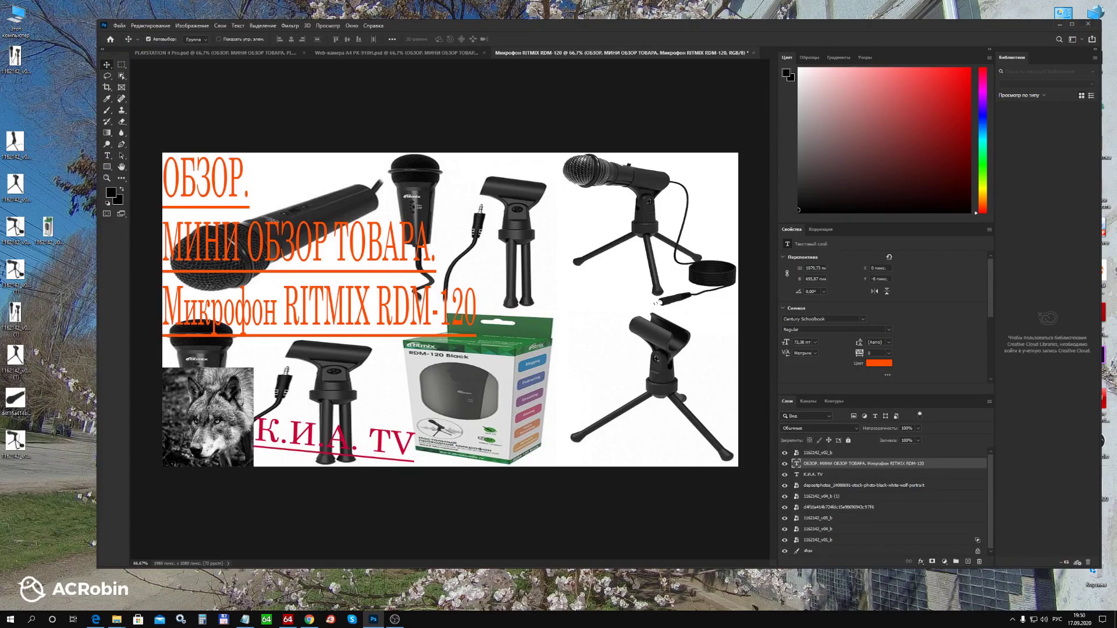
Expand the headline's Character settings, turn underline off, then undo to keep it underlined.
click(887, 374)
scroll(885, 314, down, 1)
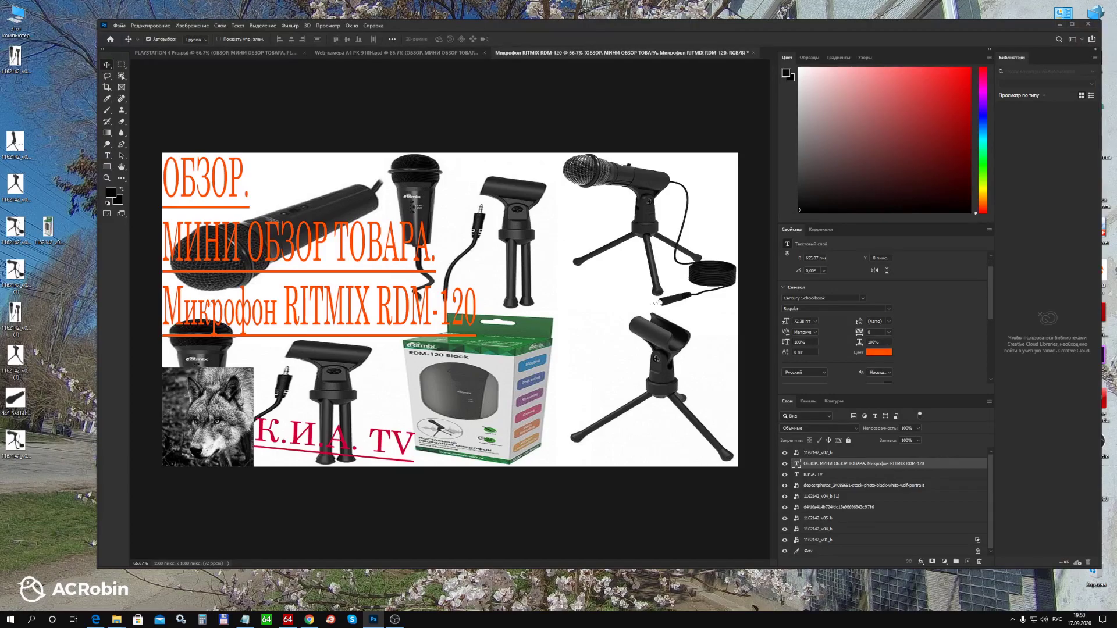
scroll(884, 315, down, 2)
scroll(885, 314, down, 3)
scroll(884, 314, down, 3)
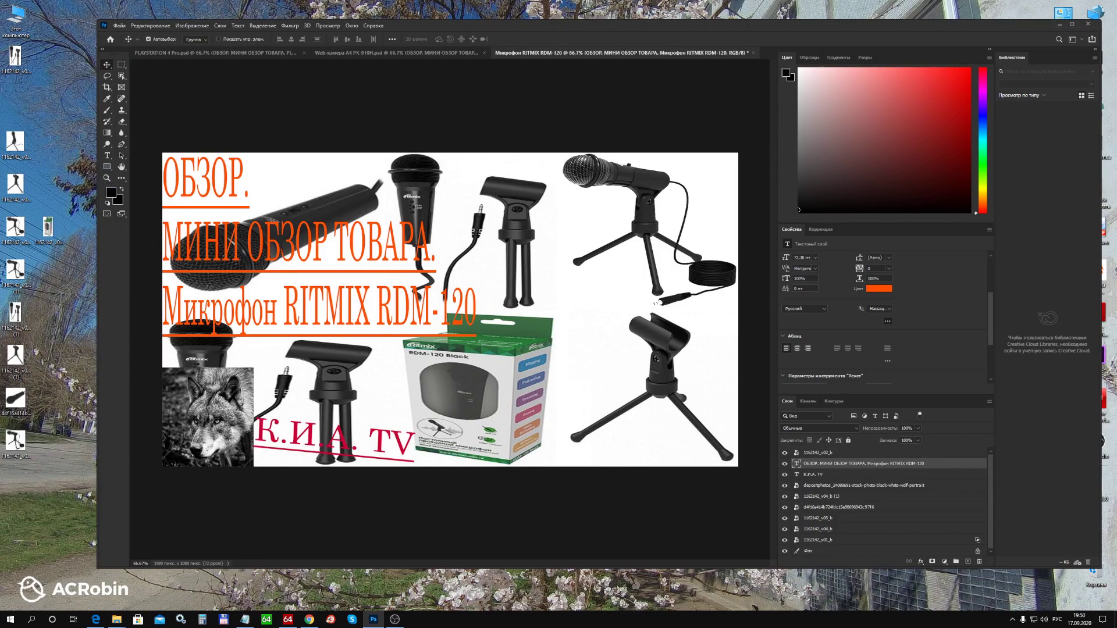
scroll(884, 314, down, 3)
scroll(885, 320, down, 4)
scroll(885, 320, down, 1)
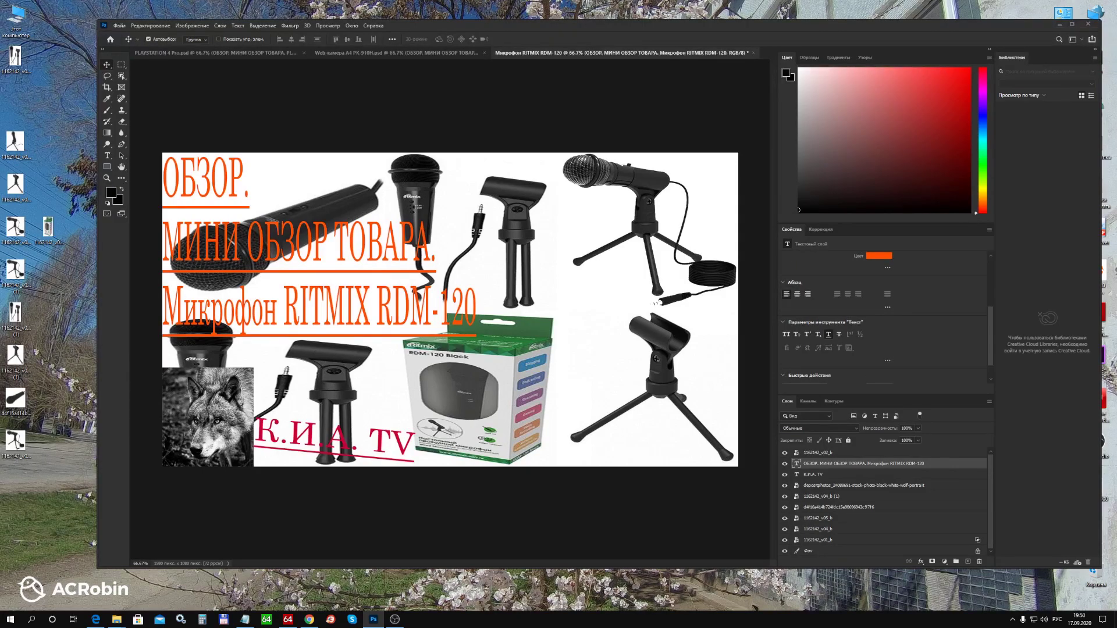
click(829, 334)
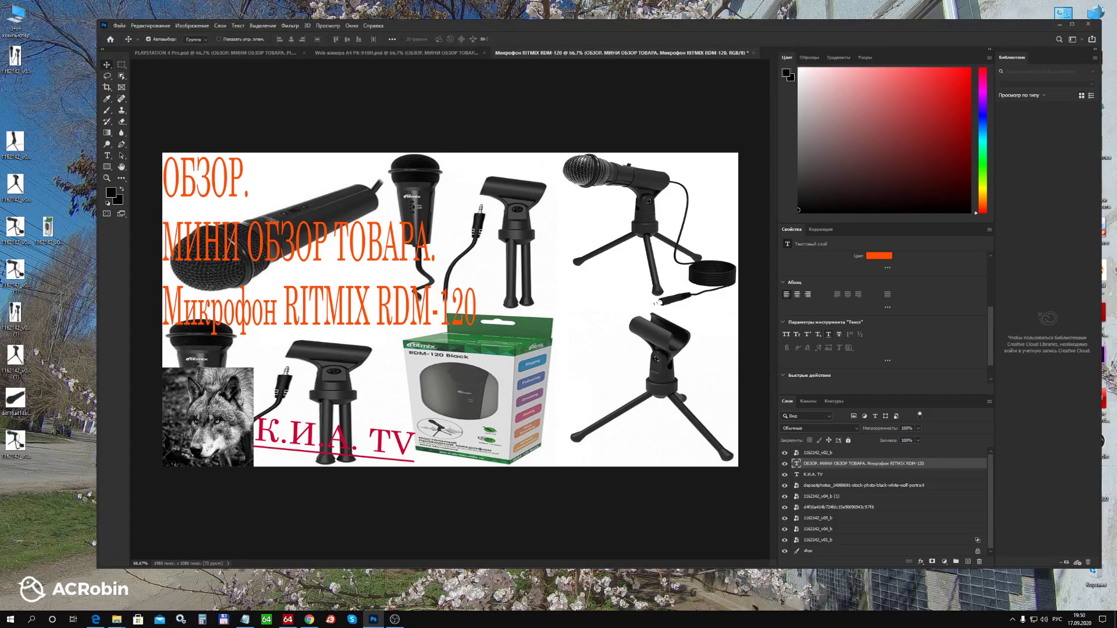
key(ctrl+z)
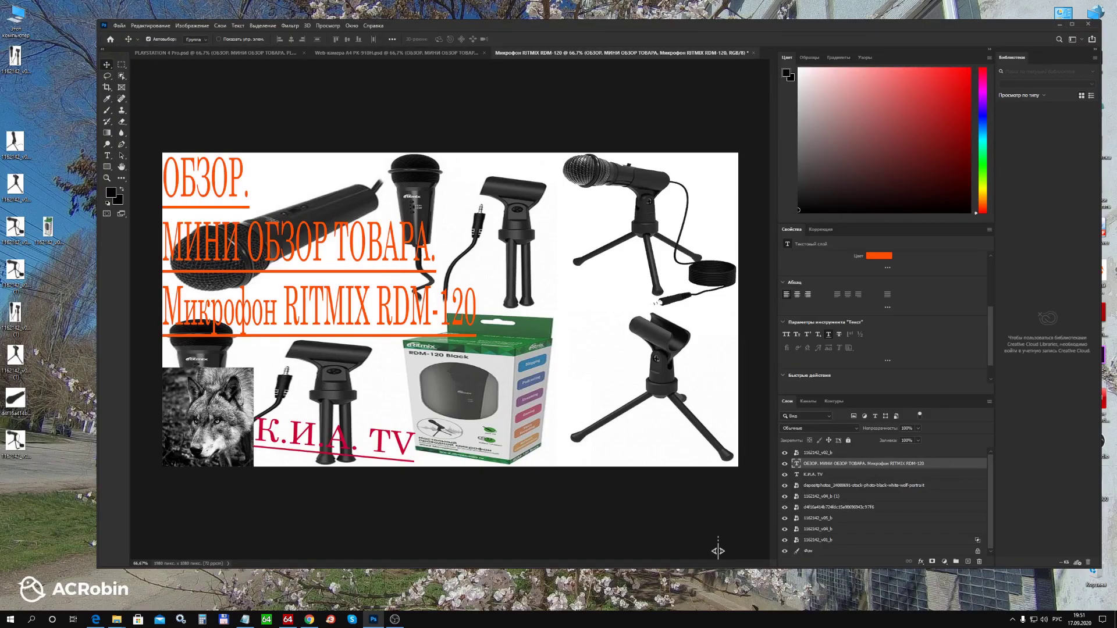
Save the thumbnail as a PSD on the computer in the ФАЙЛЫ Adobe Photoshop 2020 folder.
click(119, 26)
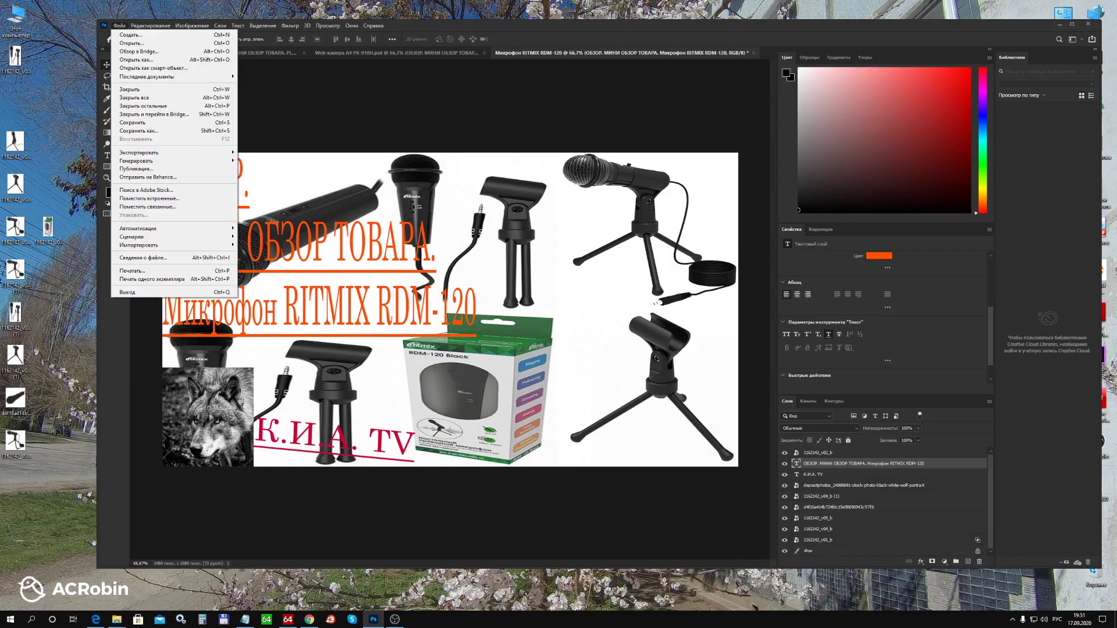
click(140, 132)
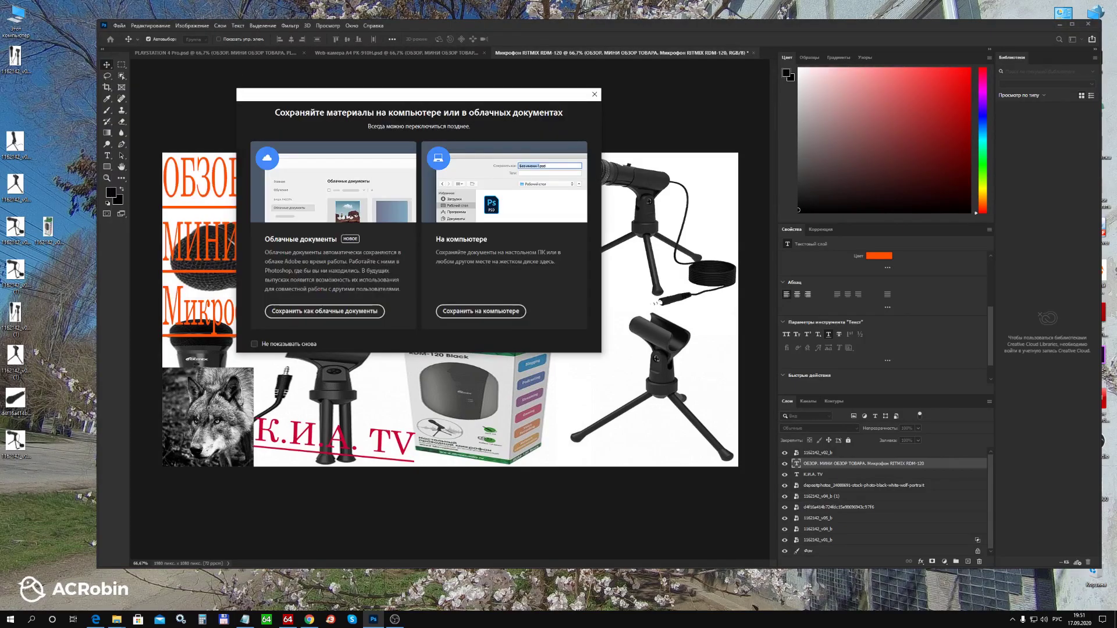
click(481, 311)
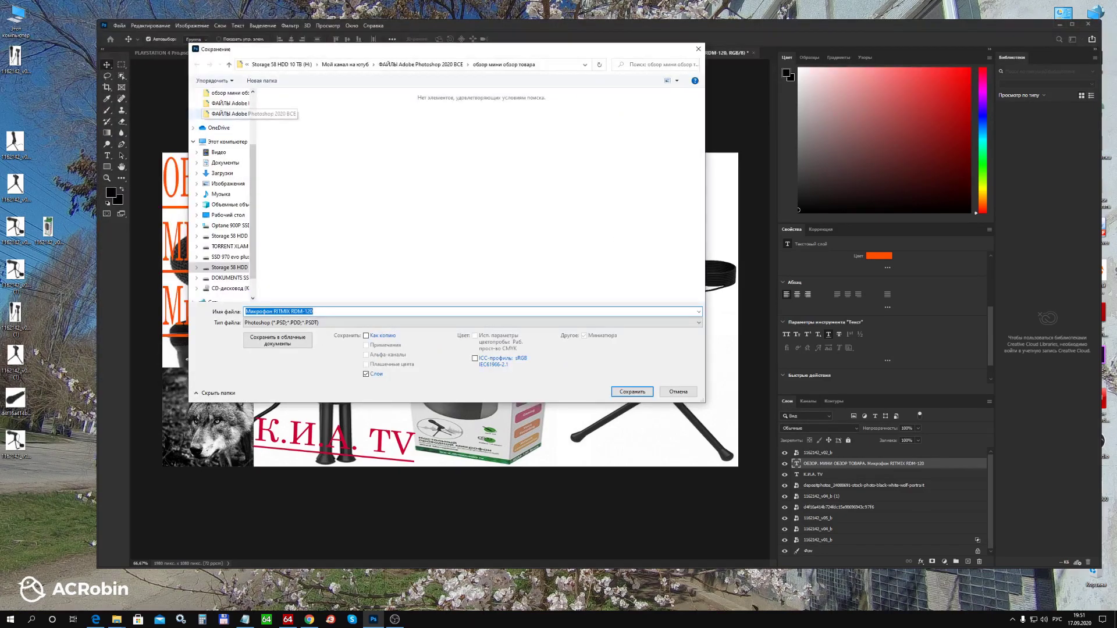
click(229, 103)
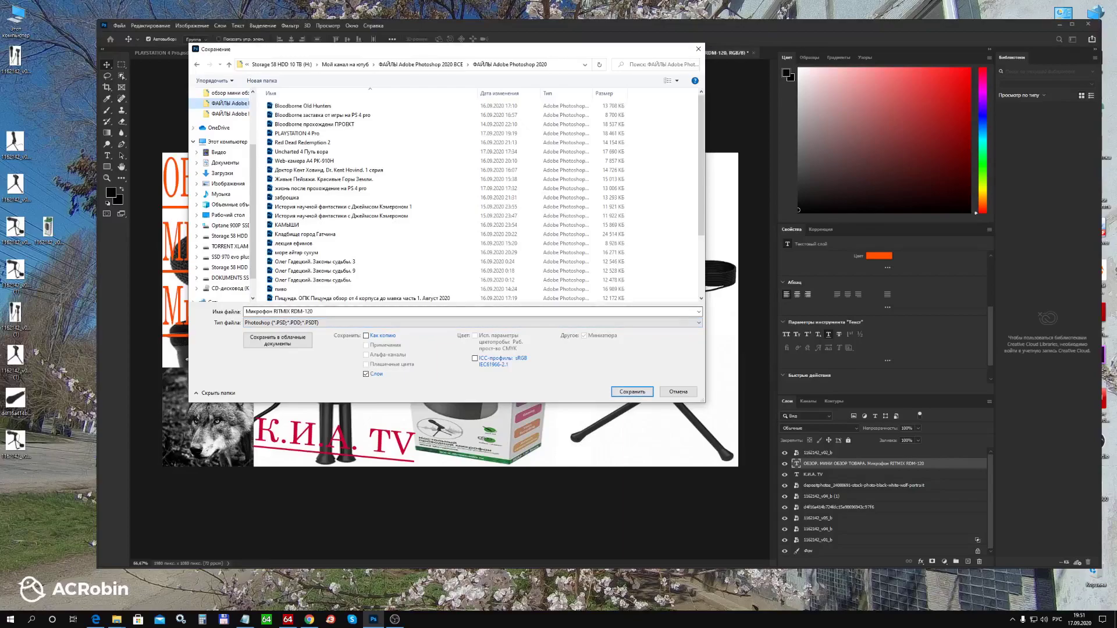
click(632, 392)
key(Return)
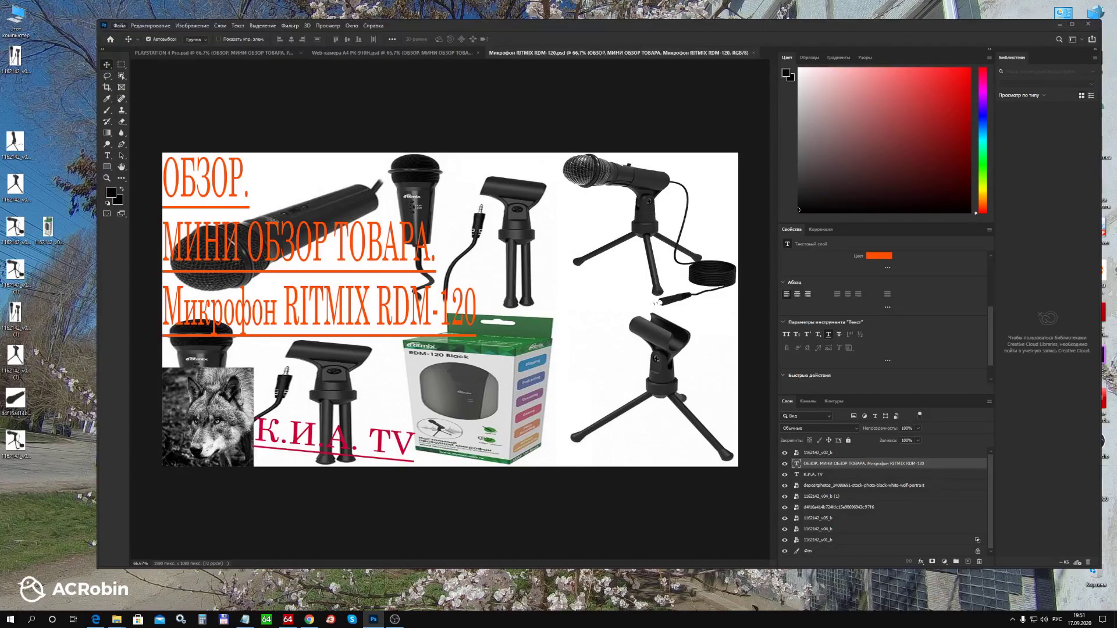
click(119, 25)
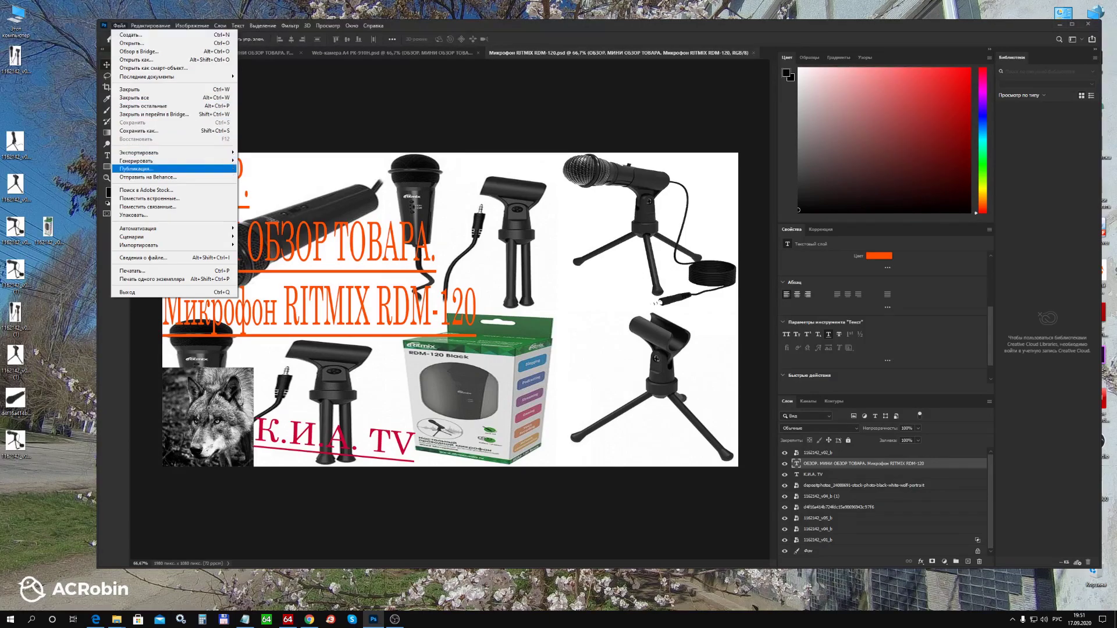
Save a JPEG copy on the computer into the обзор мини обзор товара folder.
click(138, 130)
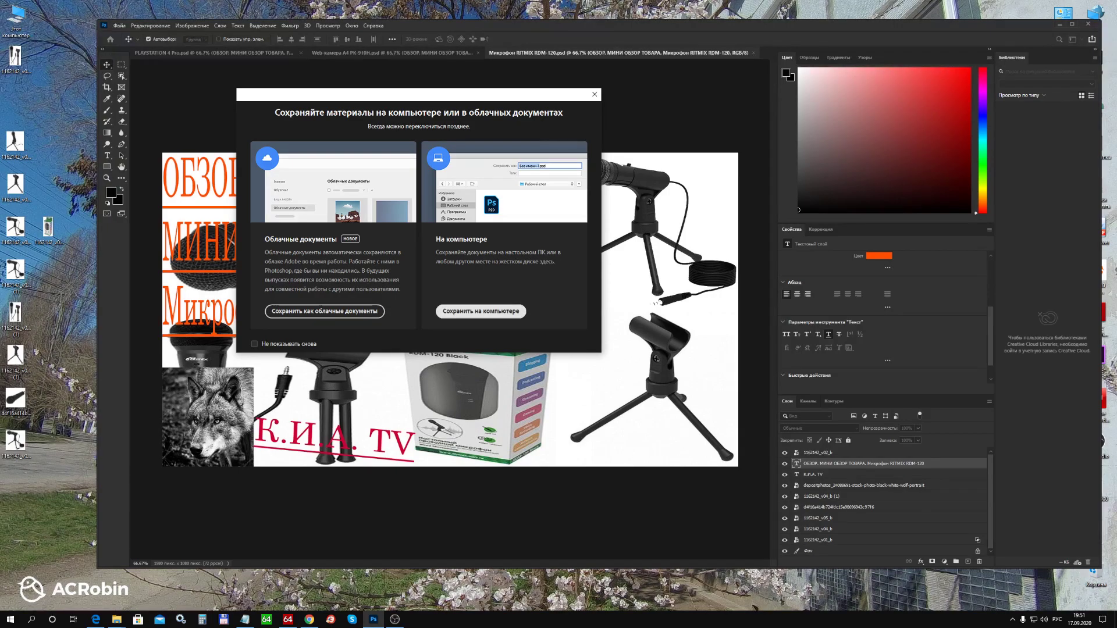
click(481, 311)
key(alt+Up)
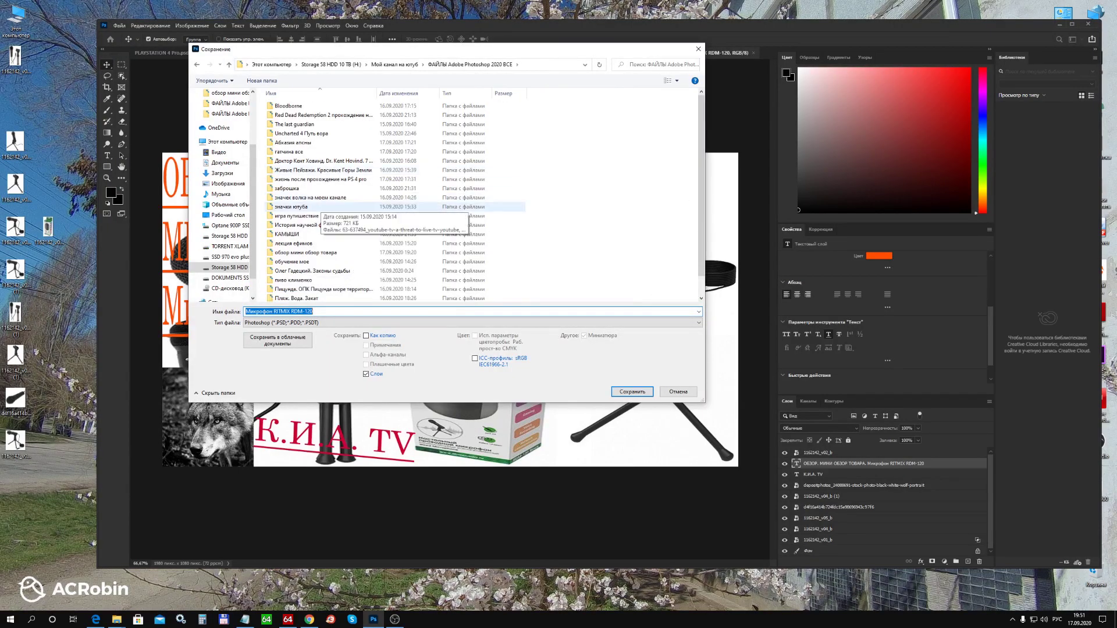
double_click(305, 252)
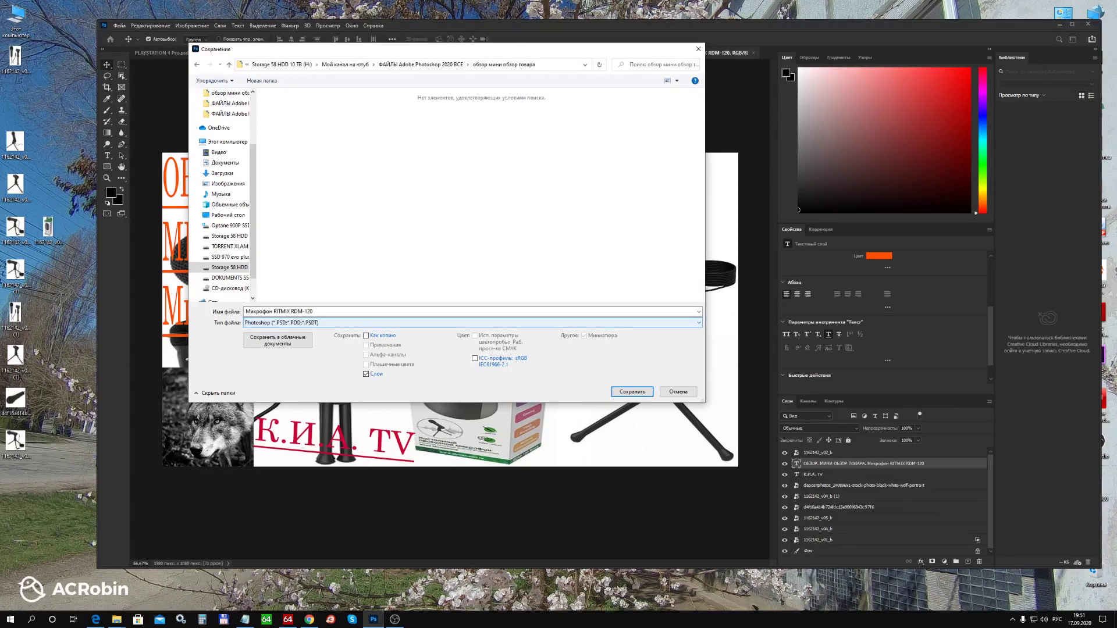
key(alt+Down)
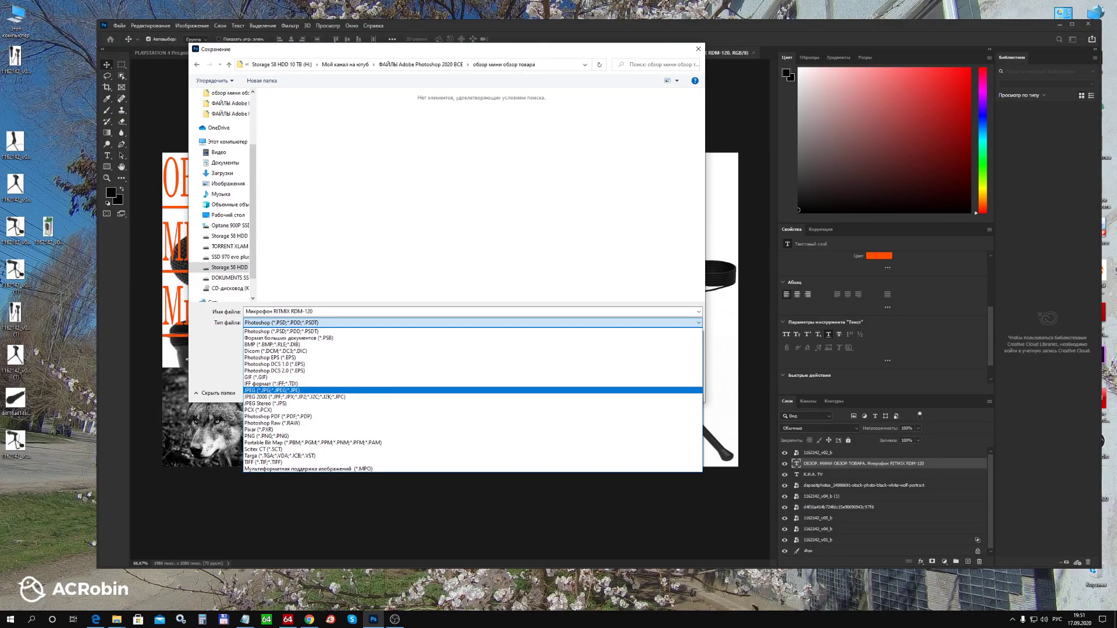
key(Return)
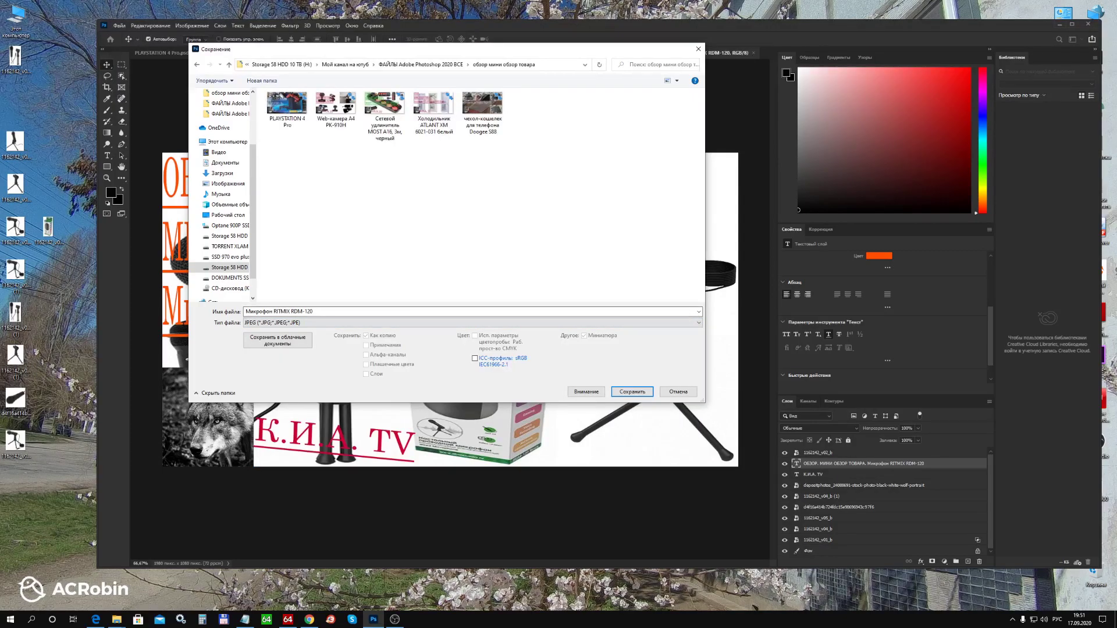
key(Return)
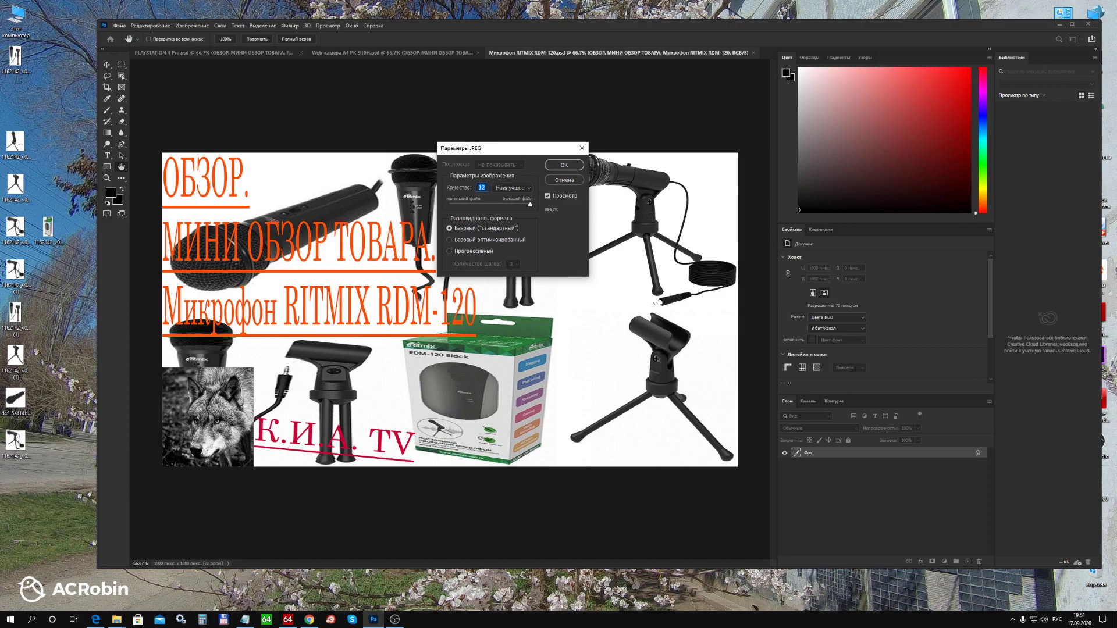
Try the Low quality preset, then switch to Maximum quality.
click(512, 187)
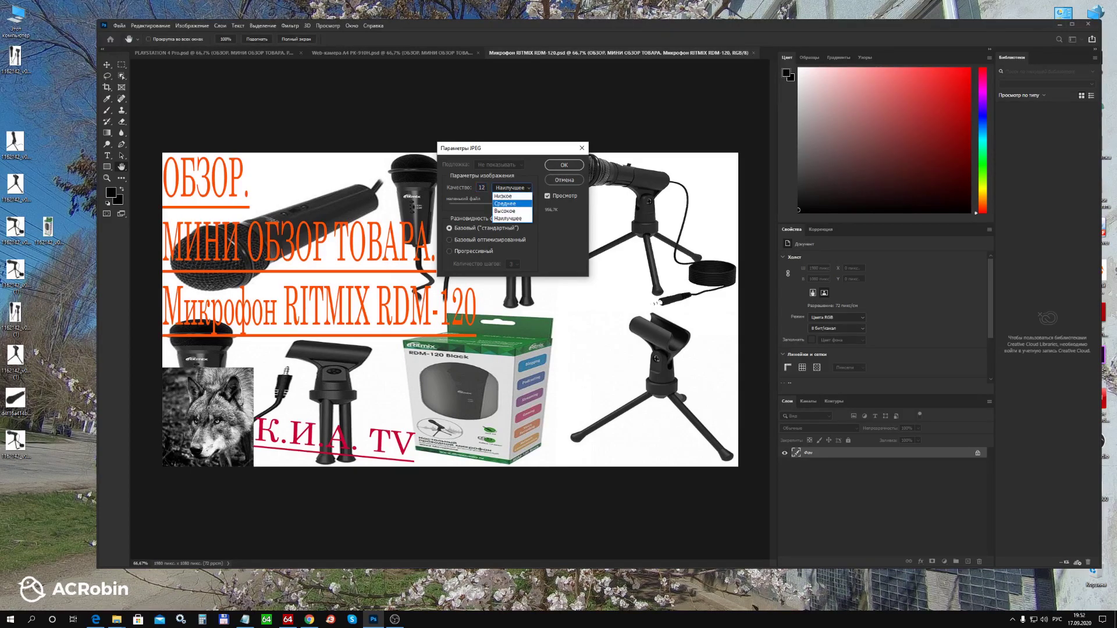
click(509, 196)
click(512, 187)
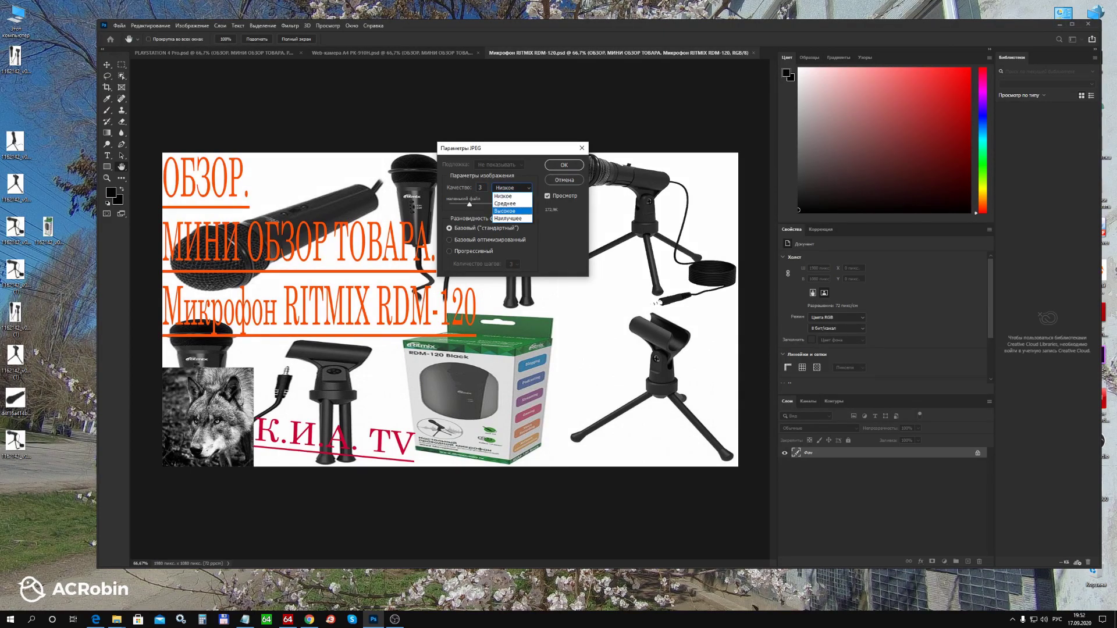
key(Return)
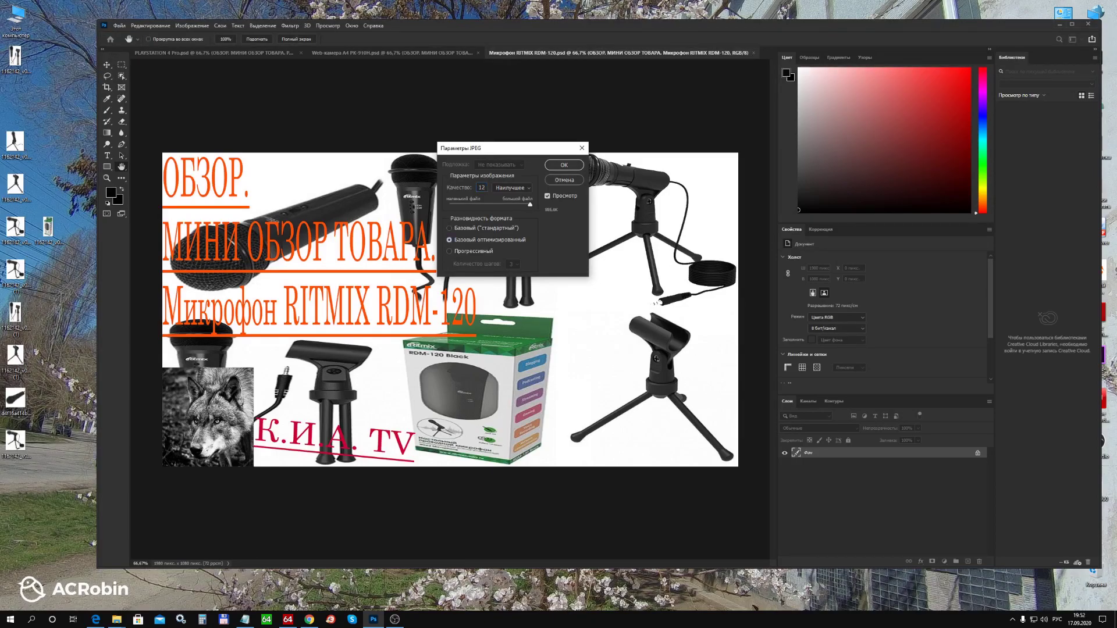
Set progressive format with more scans, keep quality at 12, and confirm the JPEG options.
key(Down)
key(Tab)
key(alt+Down)
key(Down)
key(Down)
key(Return)
key(Down)
key(Up)
key(Up)
key(Return)
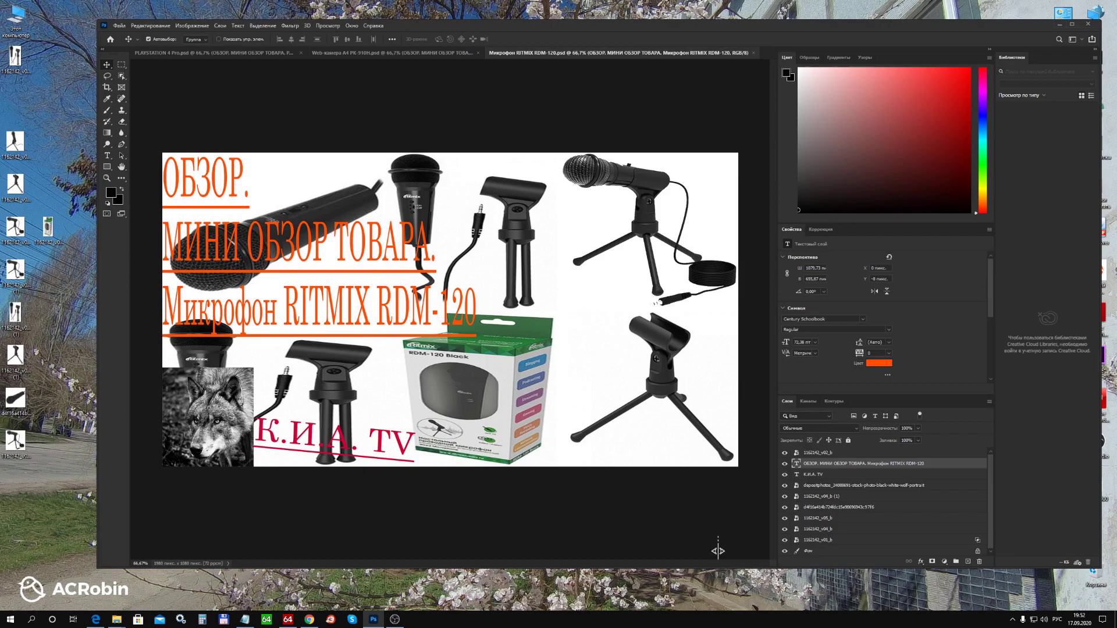
Upload Микрофон RITMIX RDM-120 from the обзор мини обзор товара folder as the video thumbnail.
click(309, 619)
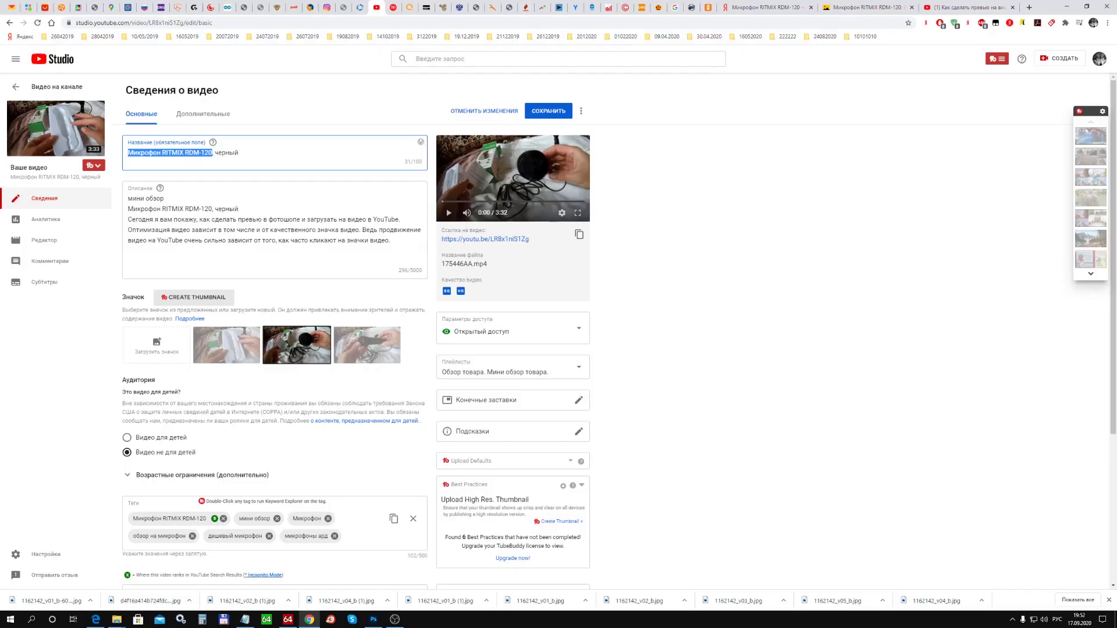
click(157, 345)
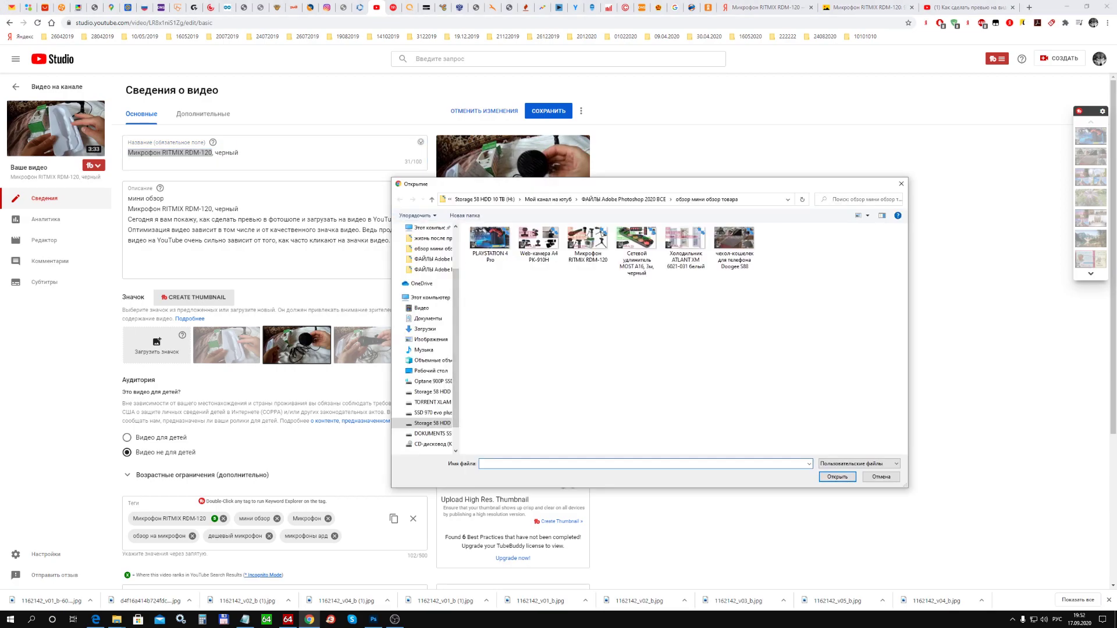
click(431, 199)
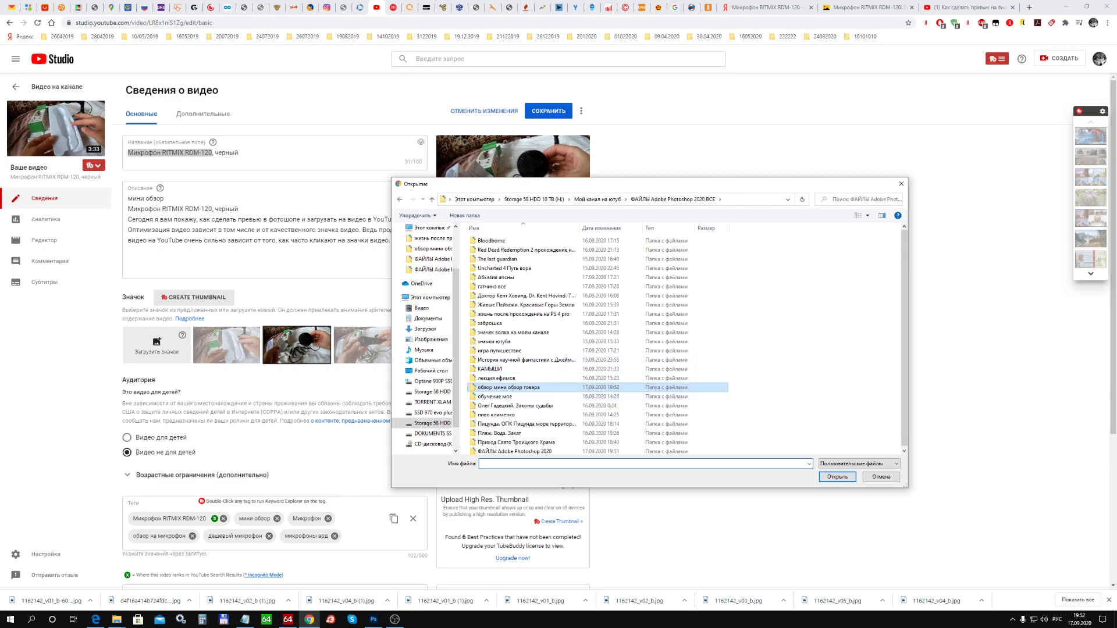
key(Return)
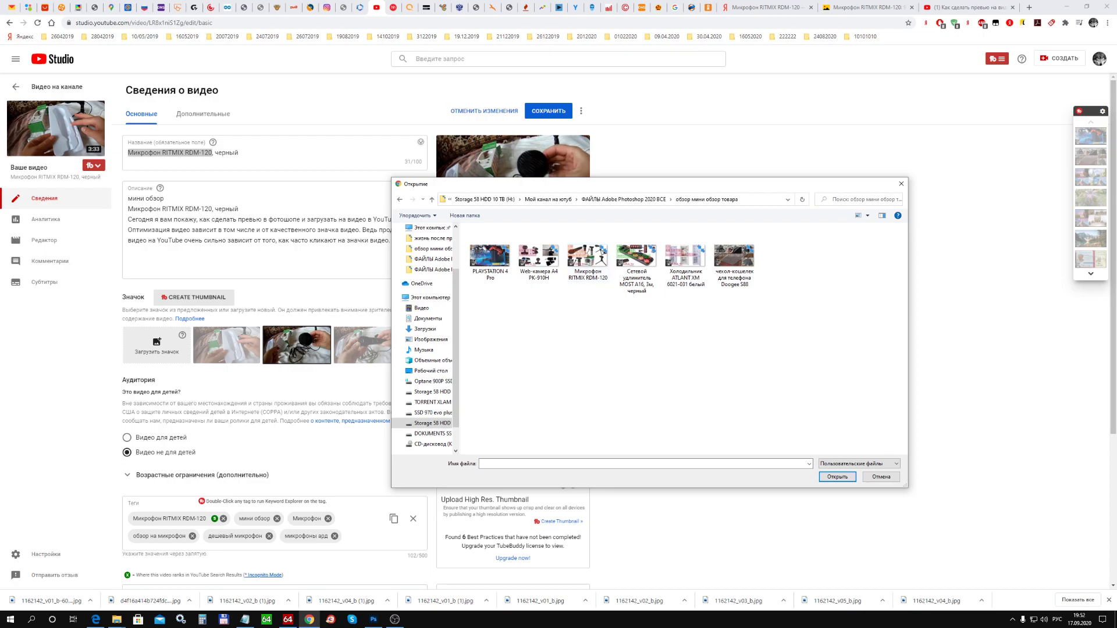
click(588, 256)
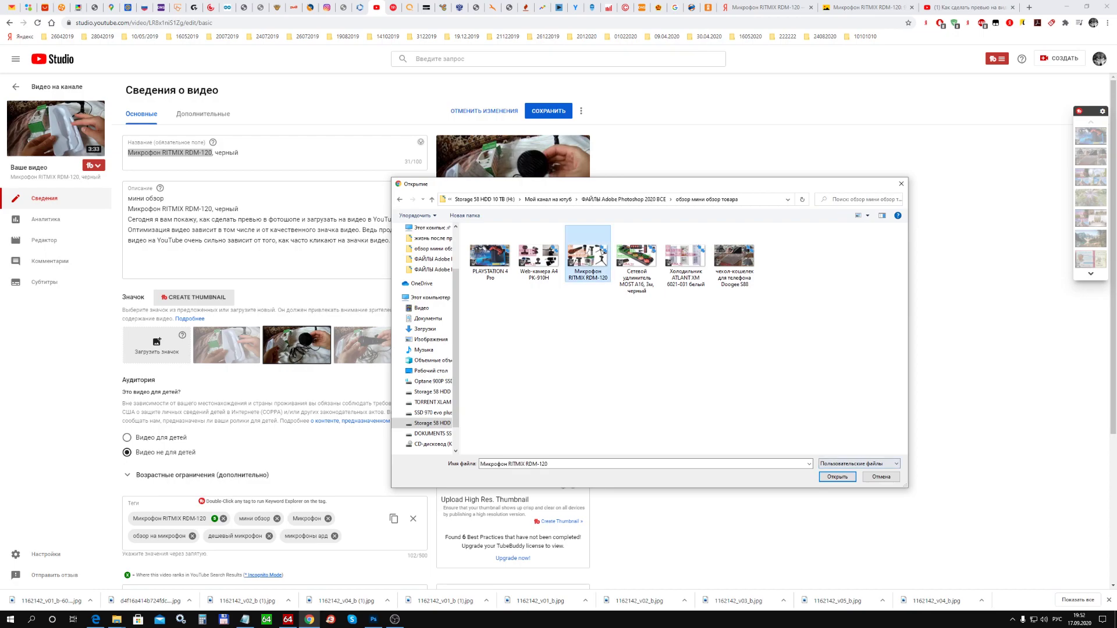
click(837, 477)
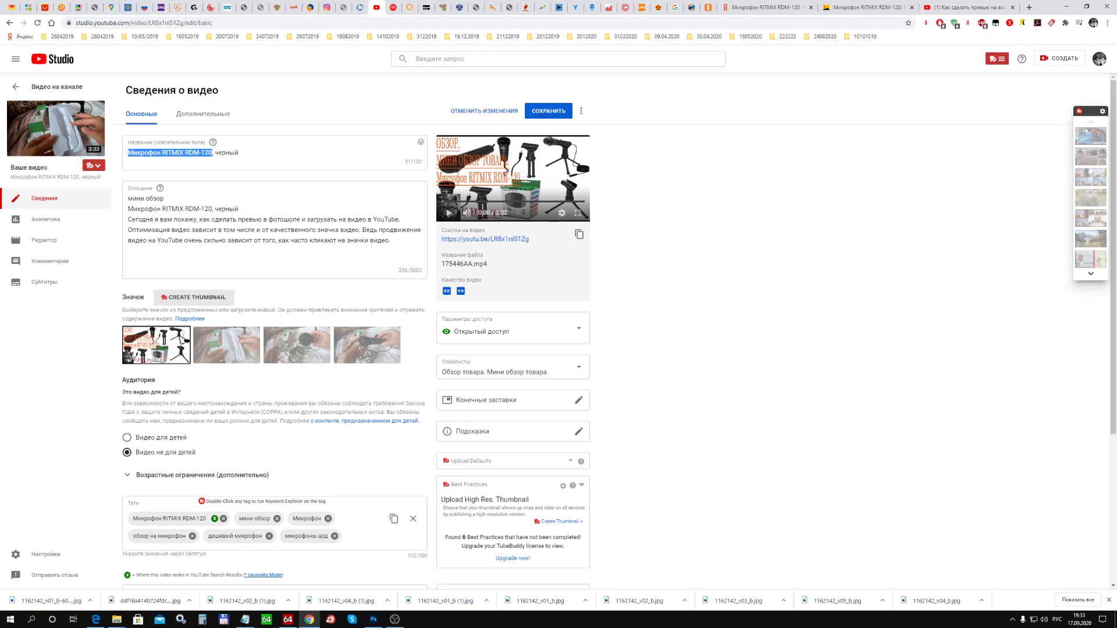
Save the new video thumbnail and return to the Видео на канале list.
click(548, 111)
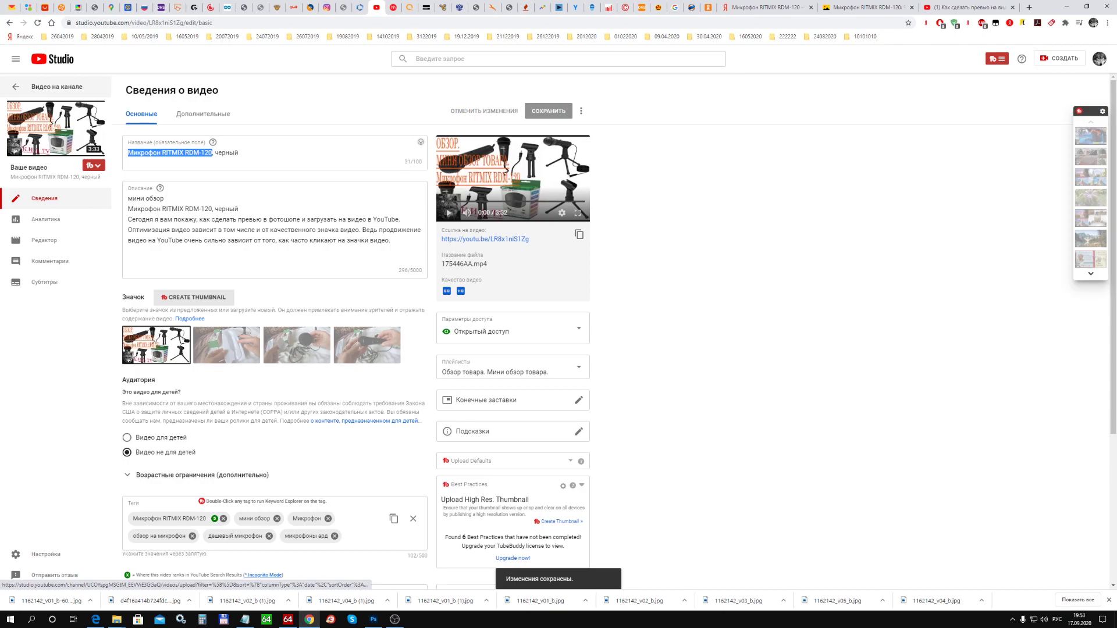
click(52, 87)
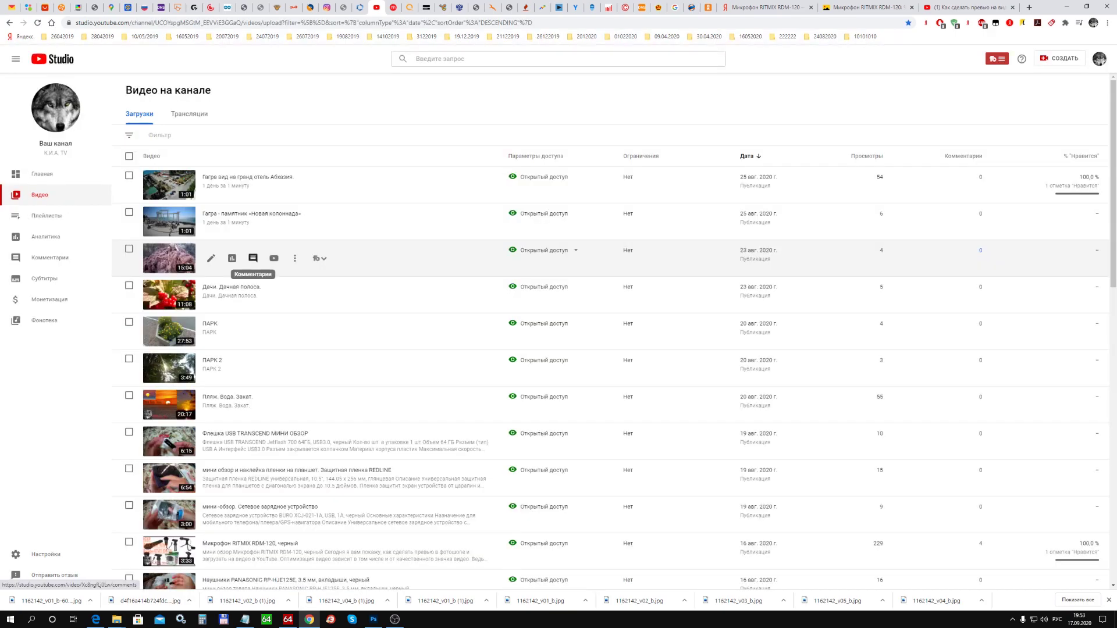
scroll(254, 268, down, 3)
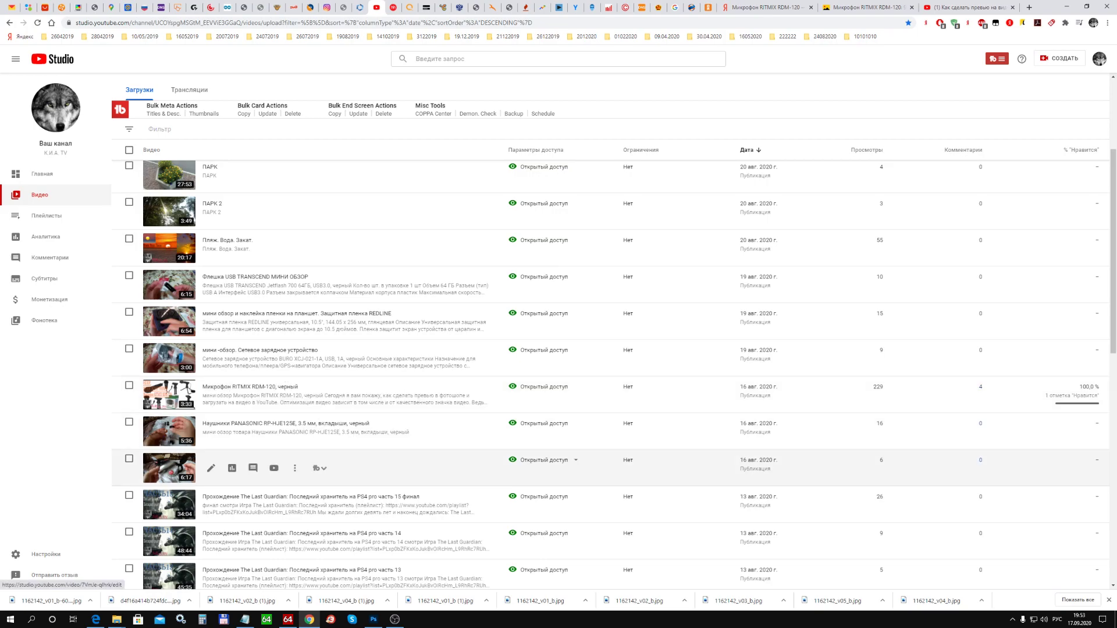
scroll(253, 468, down, 1)
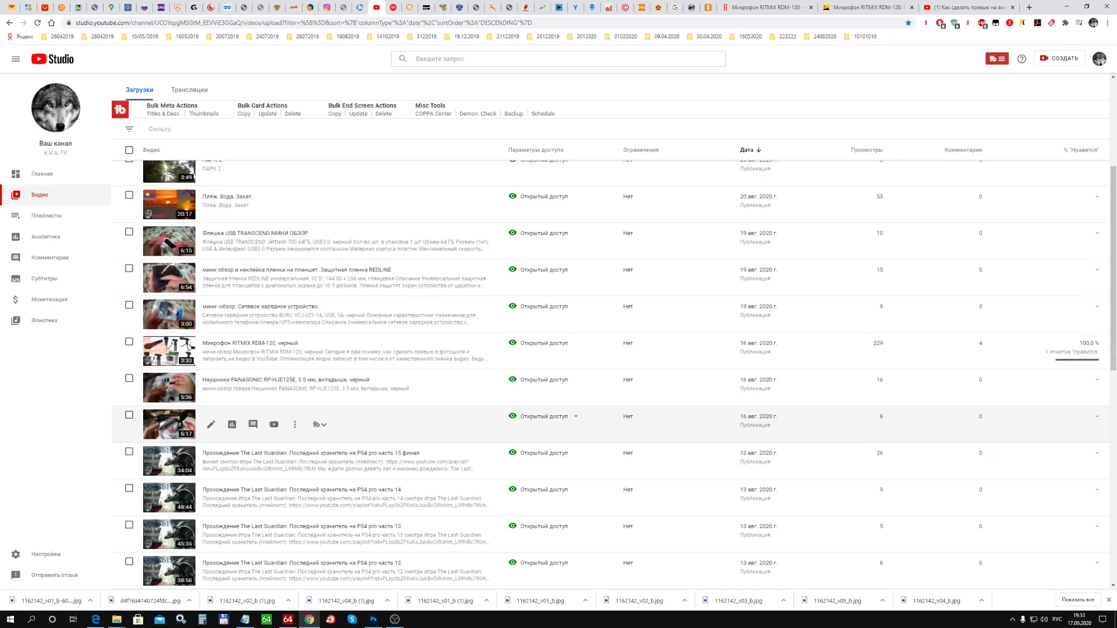
scroll(222, 421, down, 1)
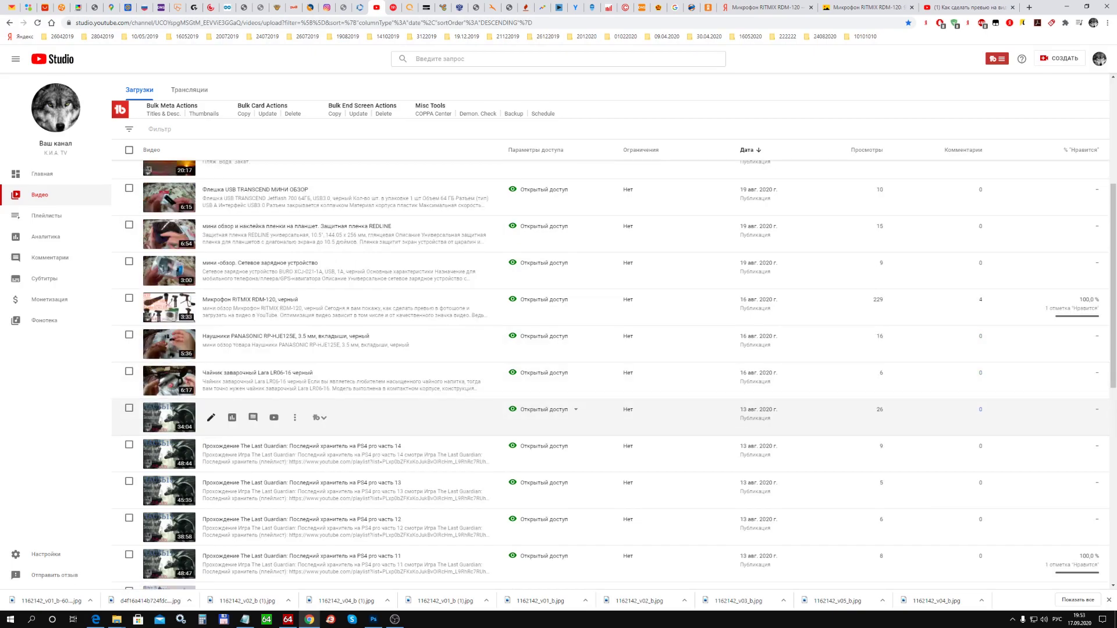
Inspect The Last Guardian part 15 video's details and thumbnail options, then return to Photoshop.
click(211, 418)
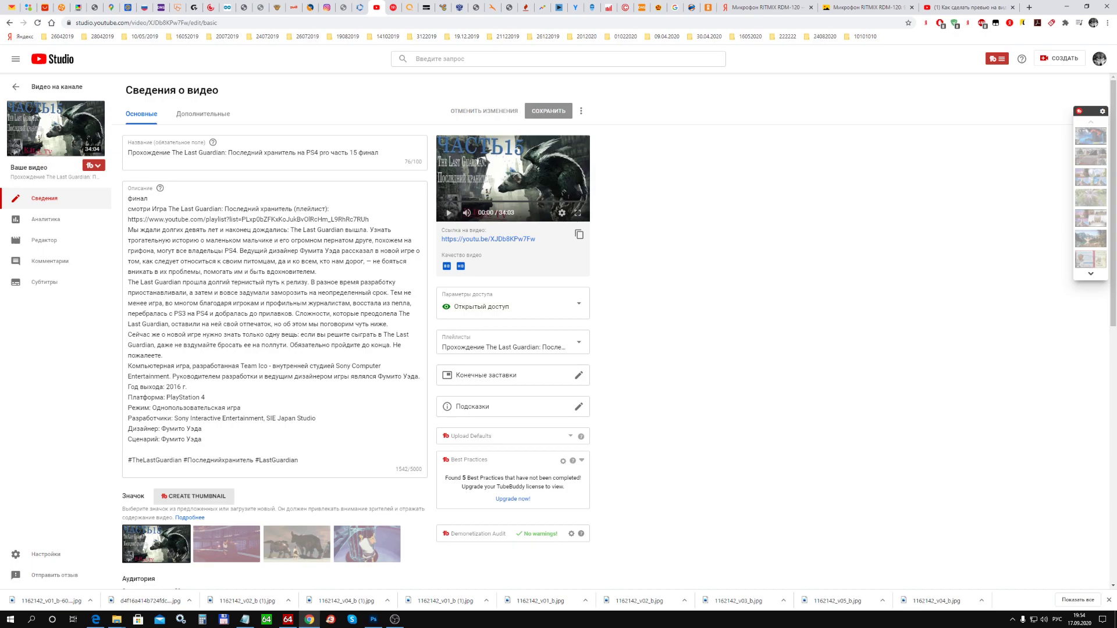
scroll(620, 334, down, 1)
scroll(620, 335, down, 2)
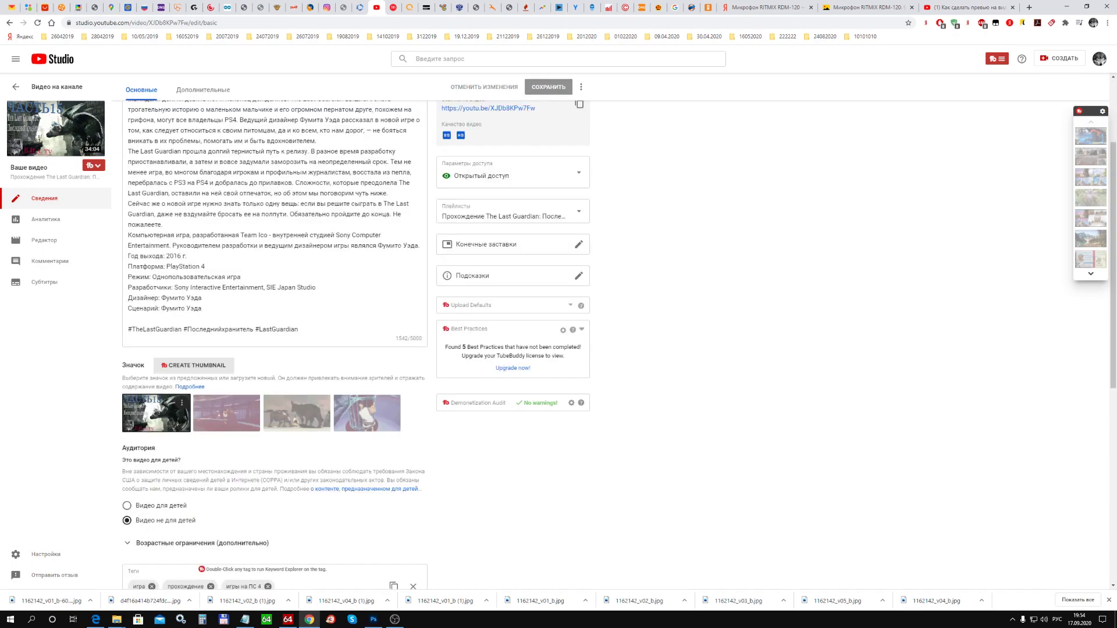
click(182, 402)
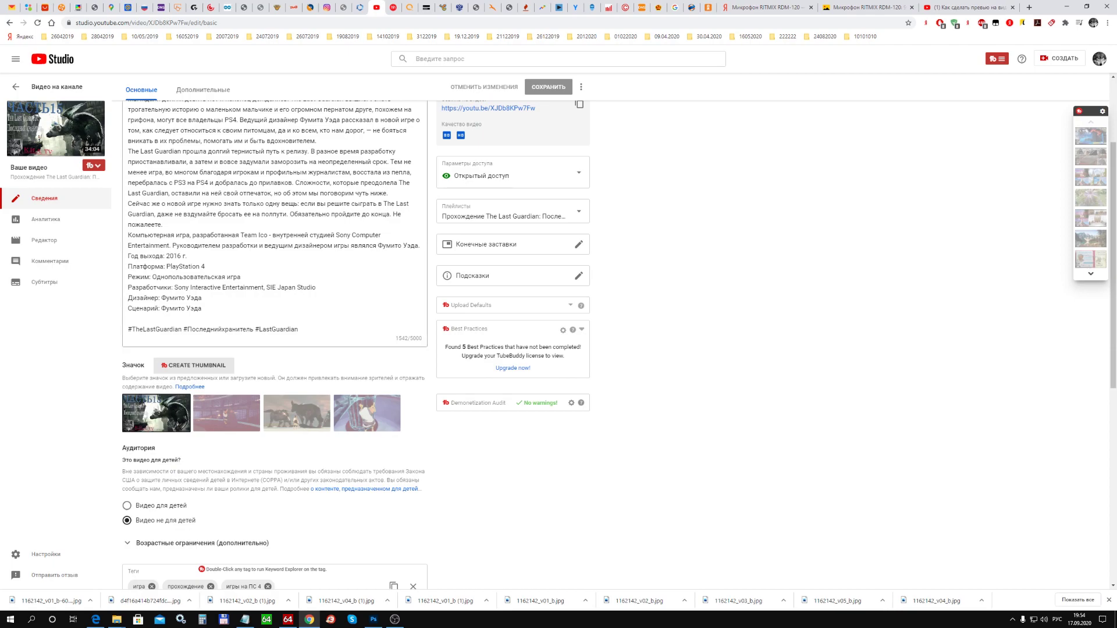
scroll(620, 334, up, 3)
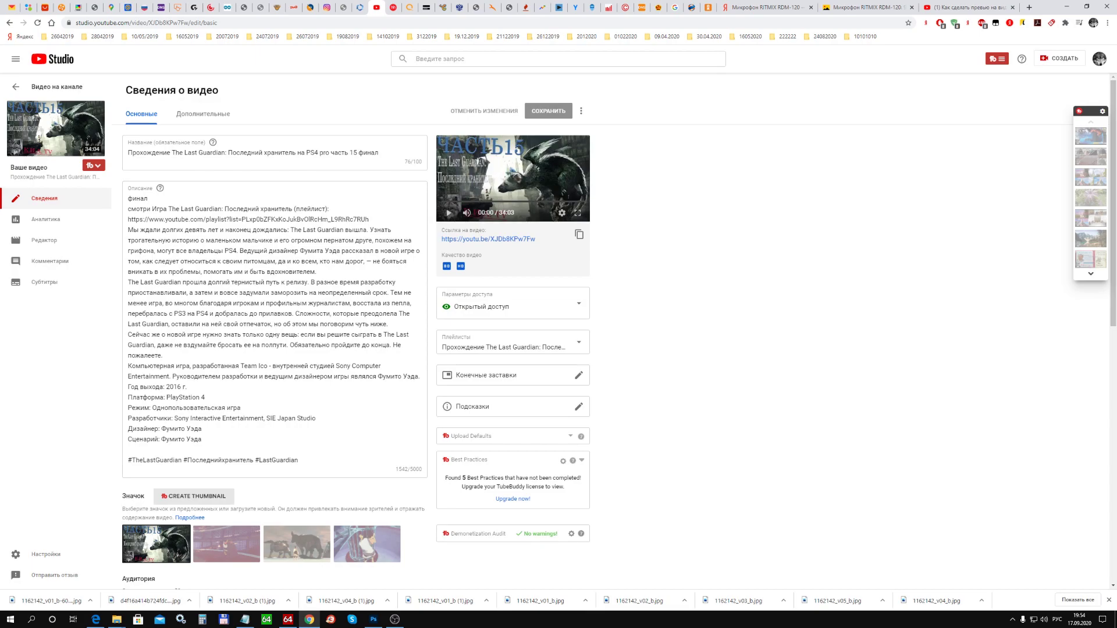
key(alt+Tab)
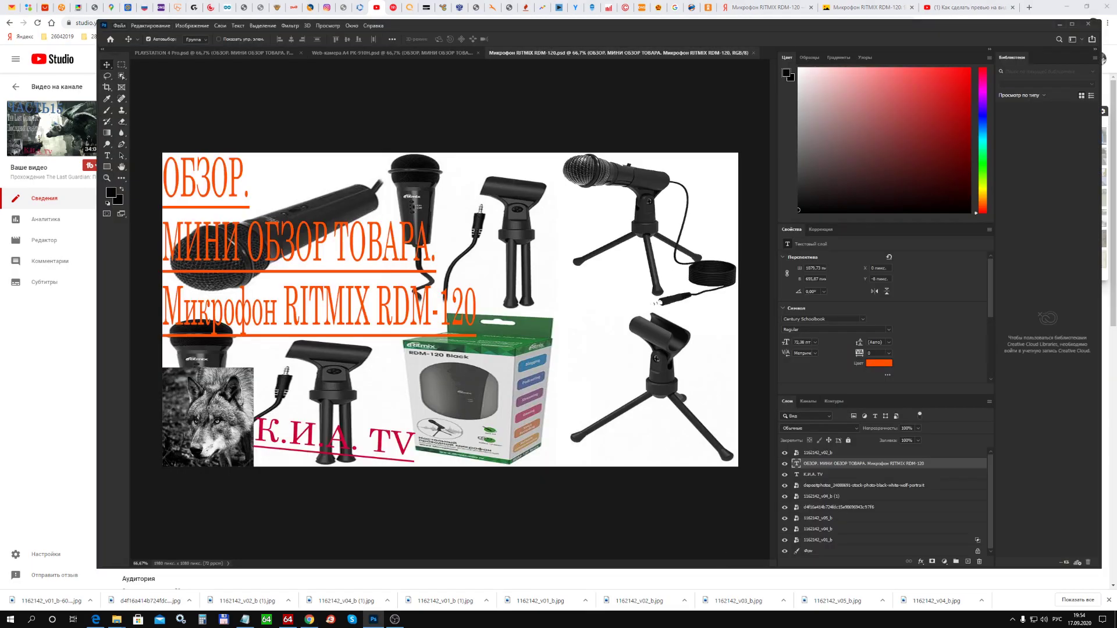
In the Open dialog, enter the ФАЙЛЫ Adobe Photoshop 2020 folder and browse its files.
click(120, 26)
click(132, 43)
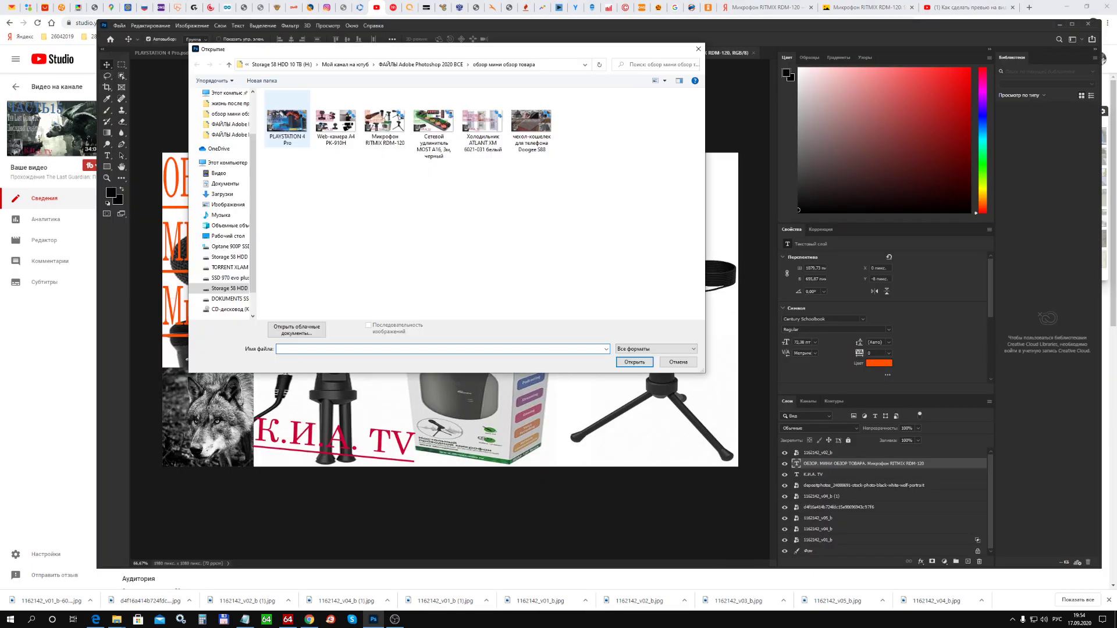
click(229, 64)
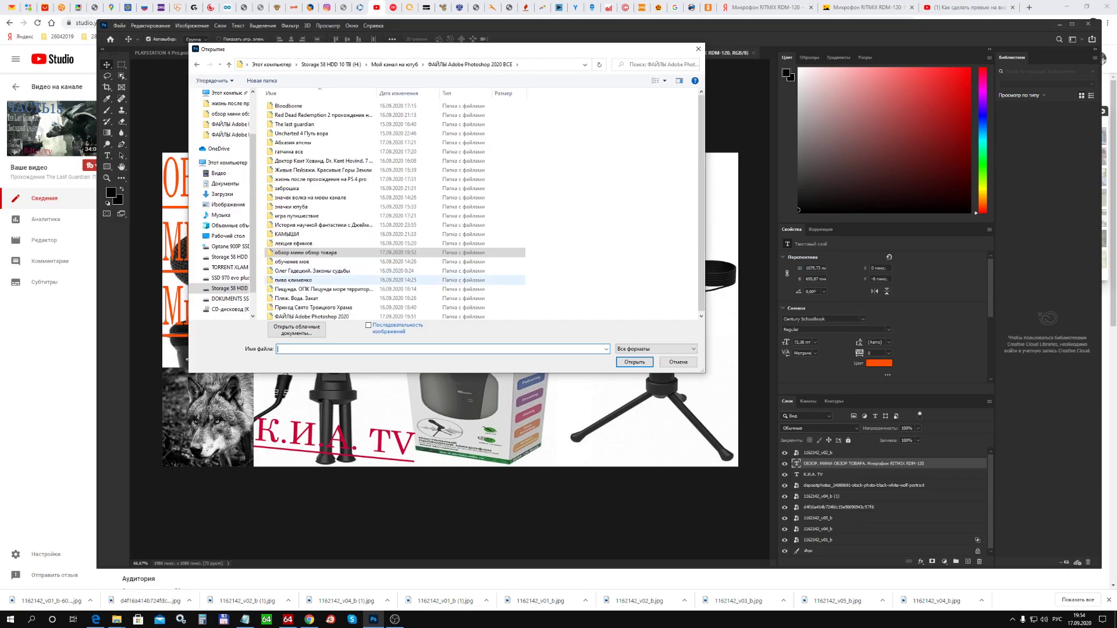
scroll(314, 291, down, 1)
double_click(314, 315)
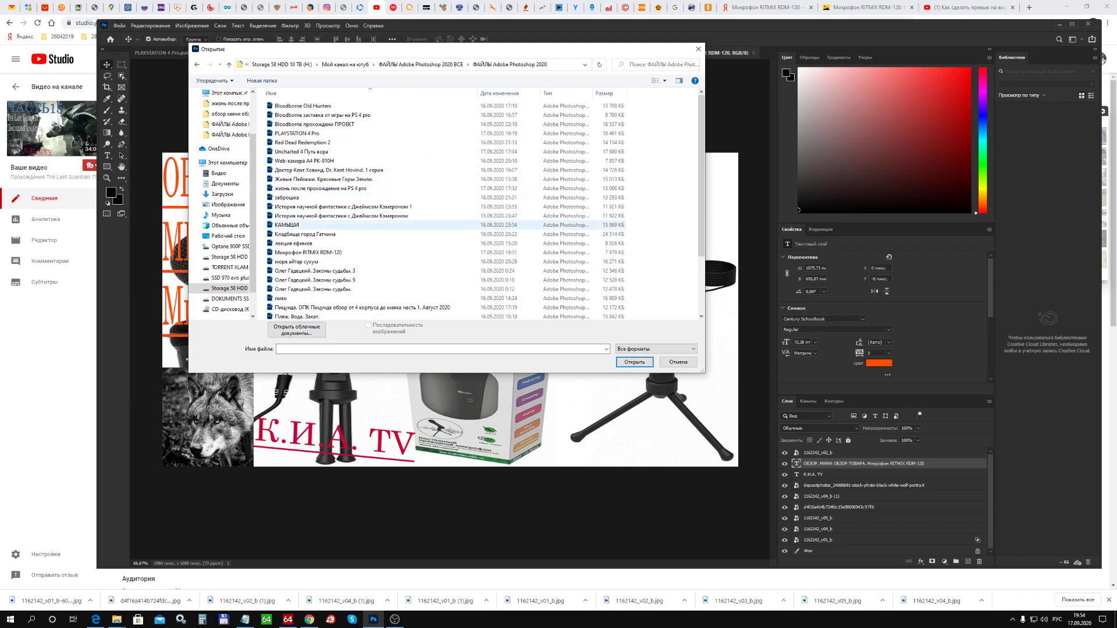
scroll(334, 224, down, 3)
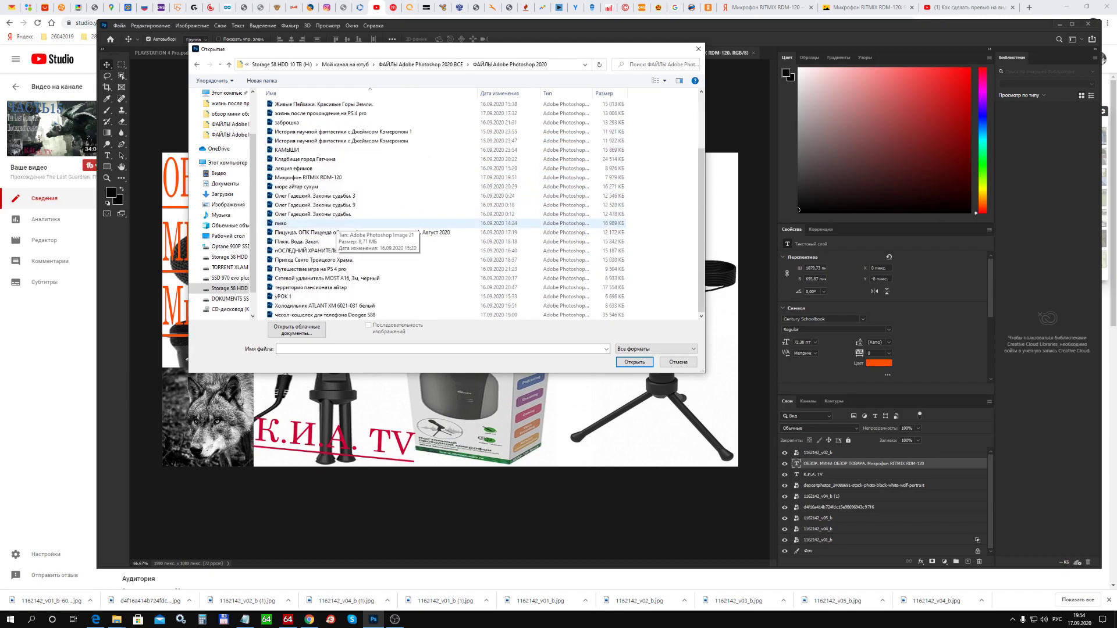
scroll(335, 233, up, 1)
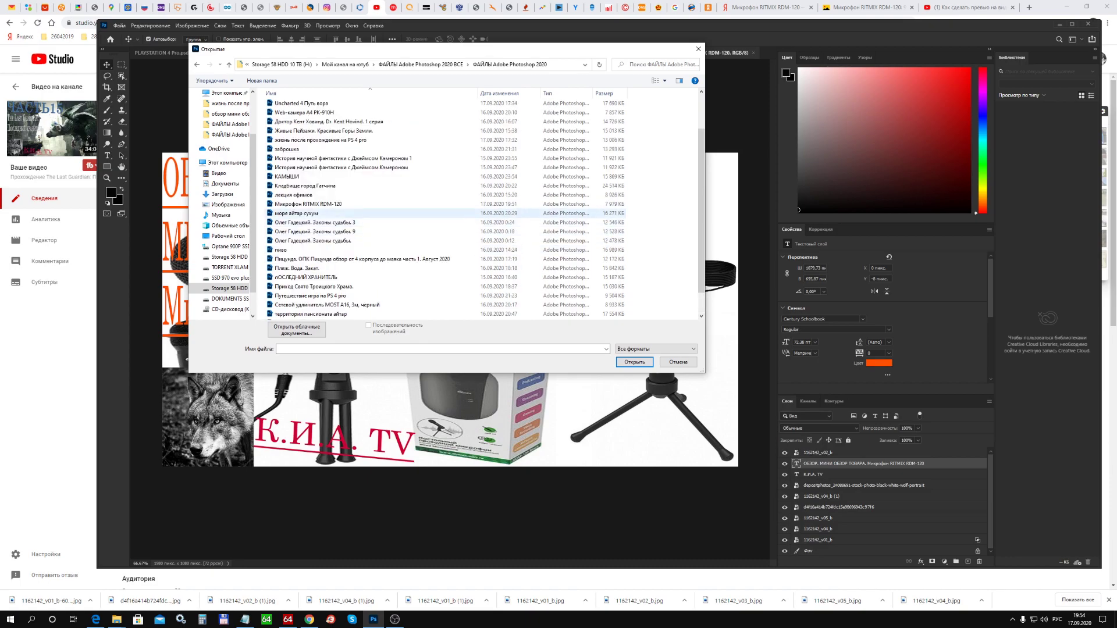
scroll(337, 198, up, 2)
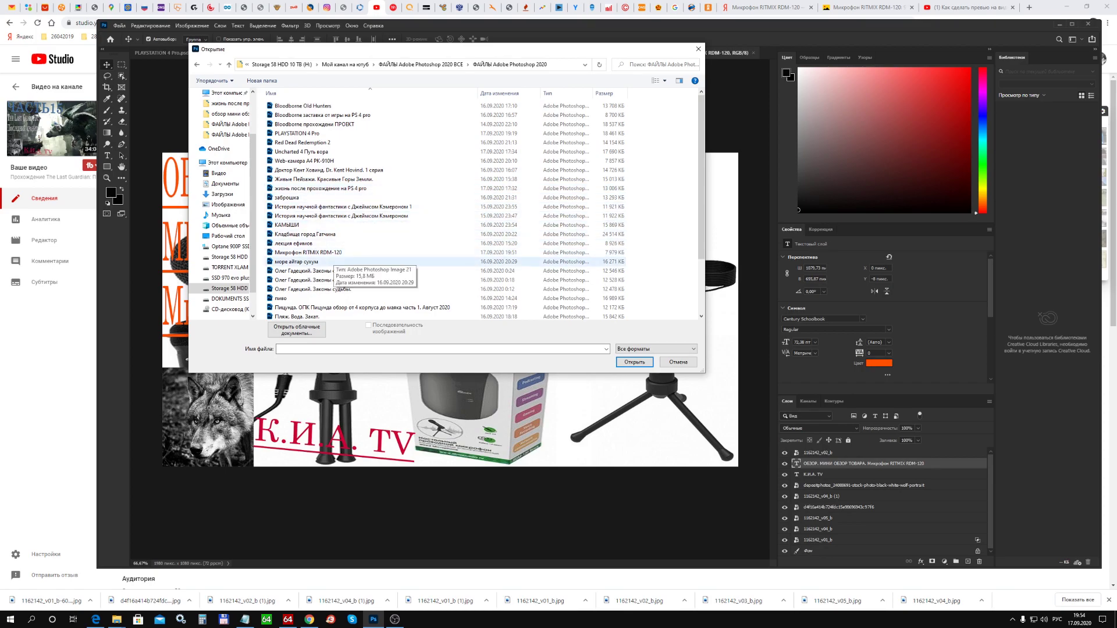
scroll(314, 251, down, 1)
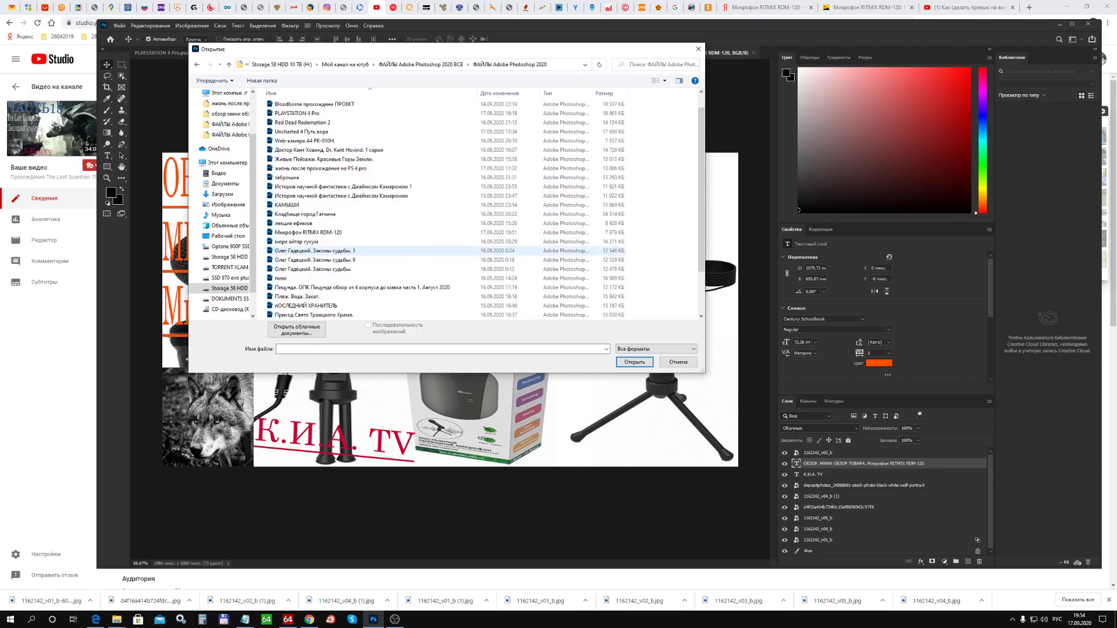
scroll(315, 250, down, 2)
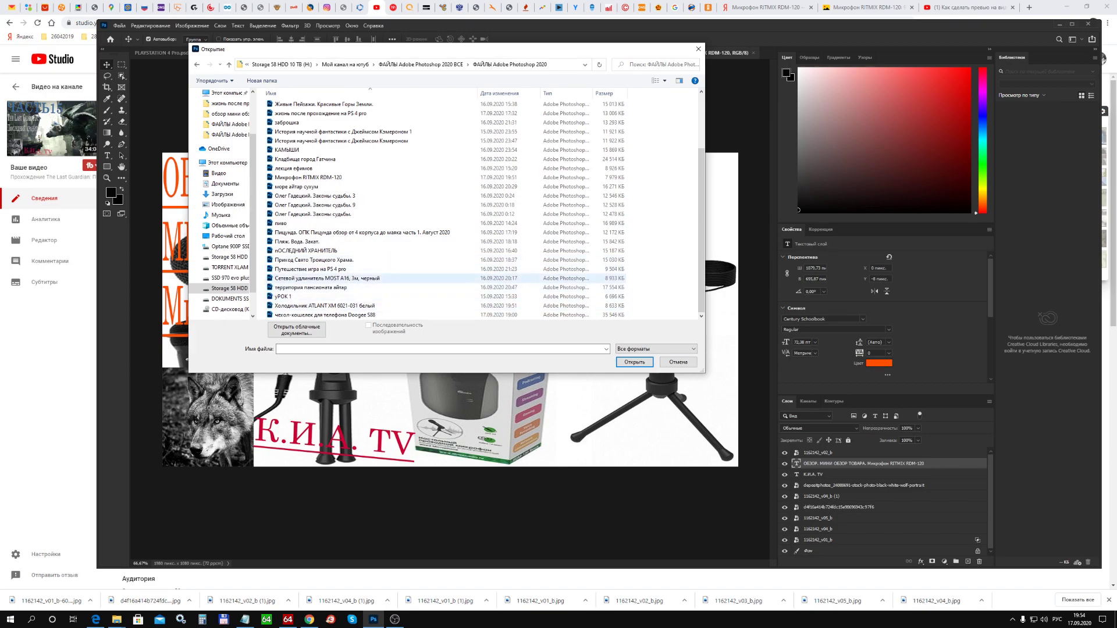
scroll(314, 250, up, 1)
scroll(314, 250, up, 2)
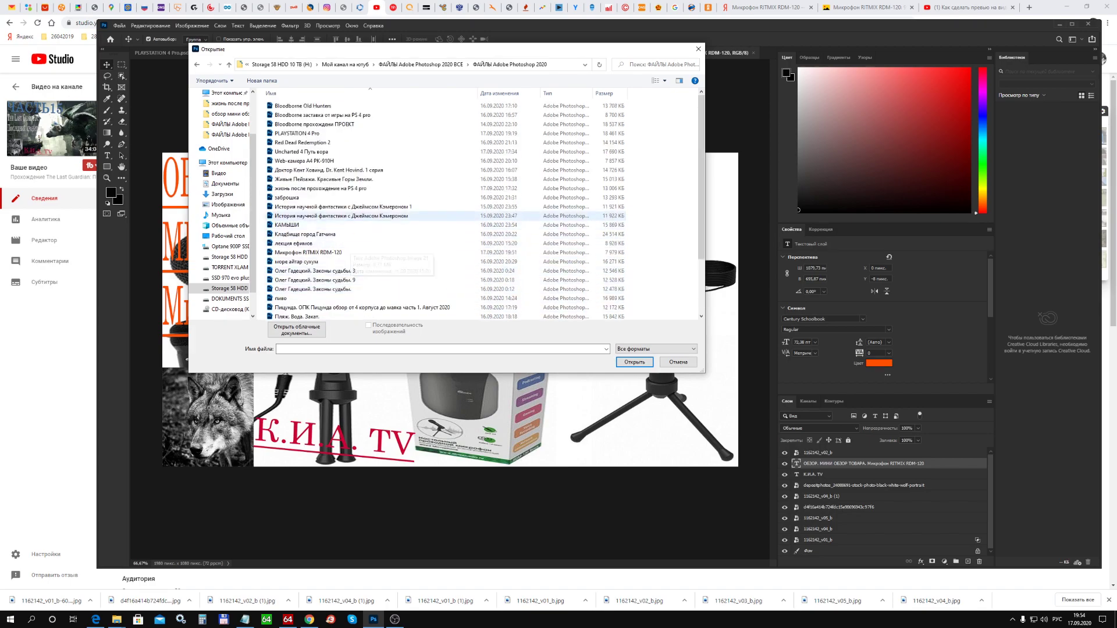
Peek into The last guardian folder, then go back into ФАЙЛЫ Adobe Photoshop 2020.
click(228, 64)
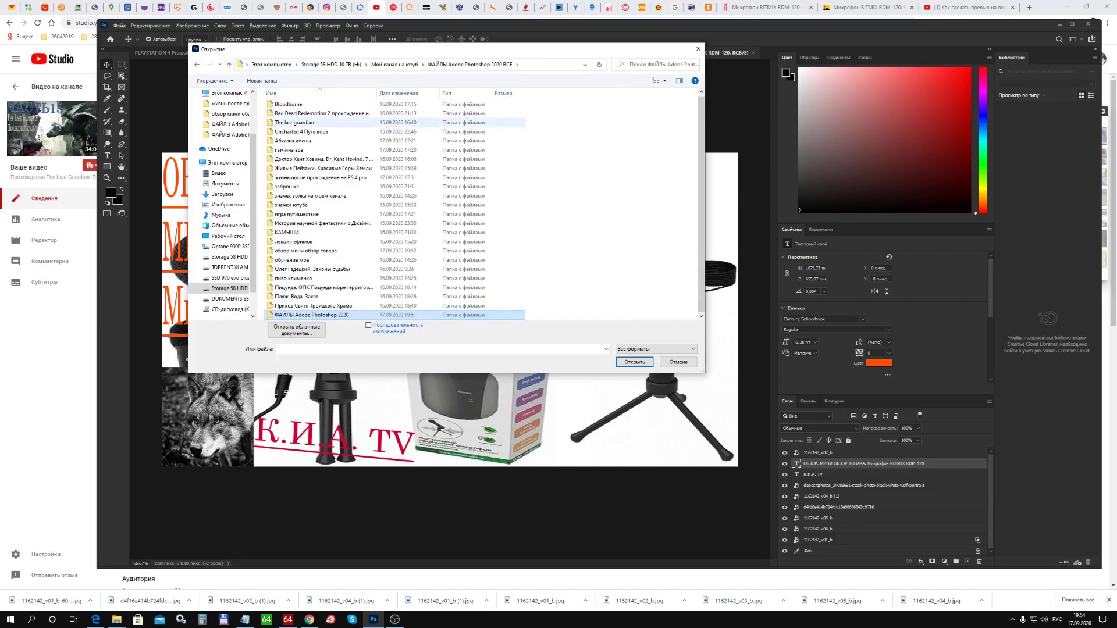
double_click(297, 159)
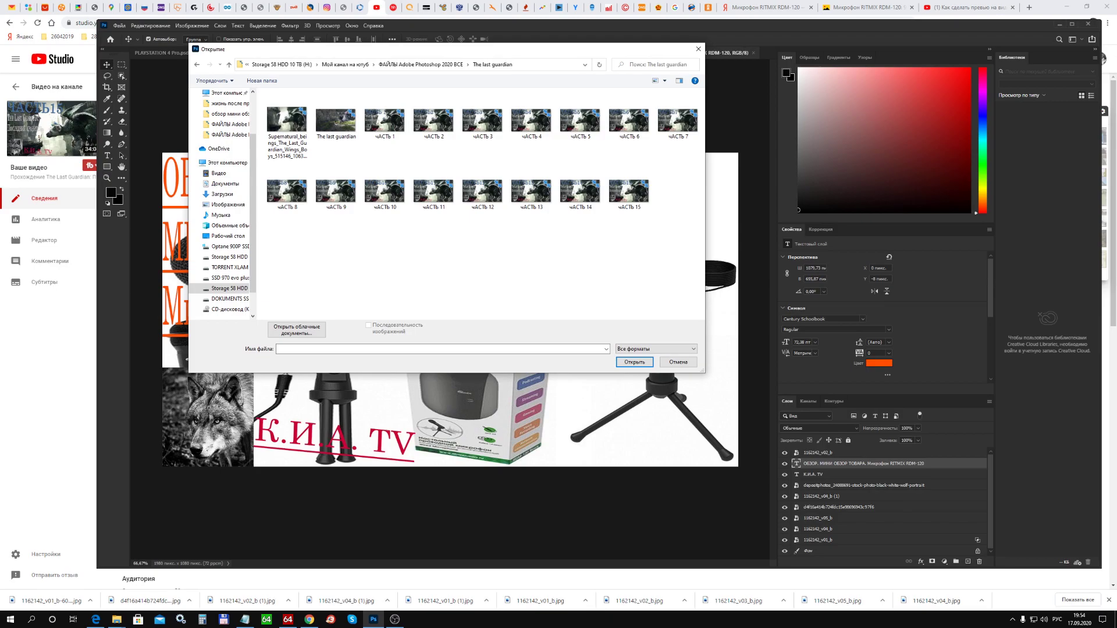
click(228, 64)
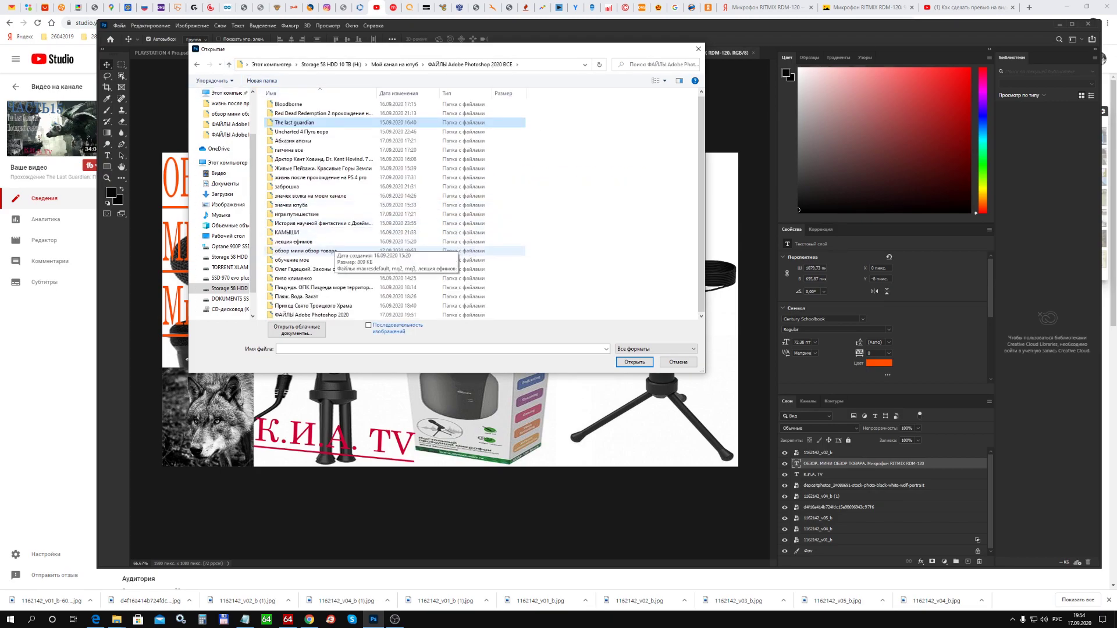
double_click(315, 315)
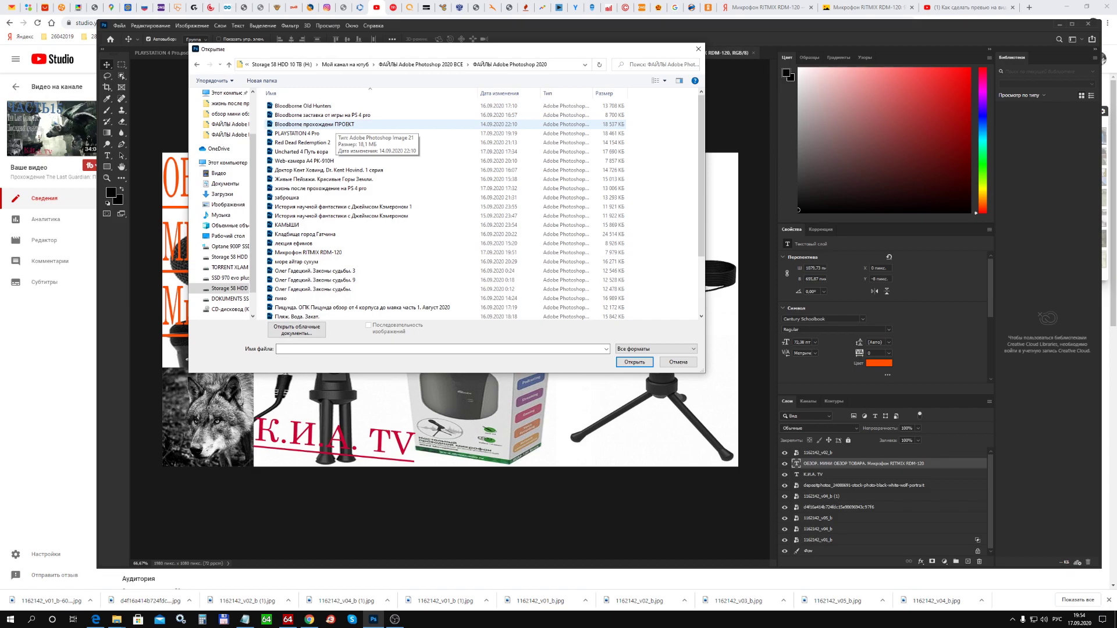
Open the Bloodborne PSD and shift the wolf photo and ЧАСТЬ 48 title slightly right.
double_click(314, 124)
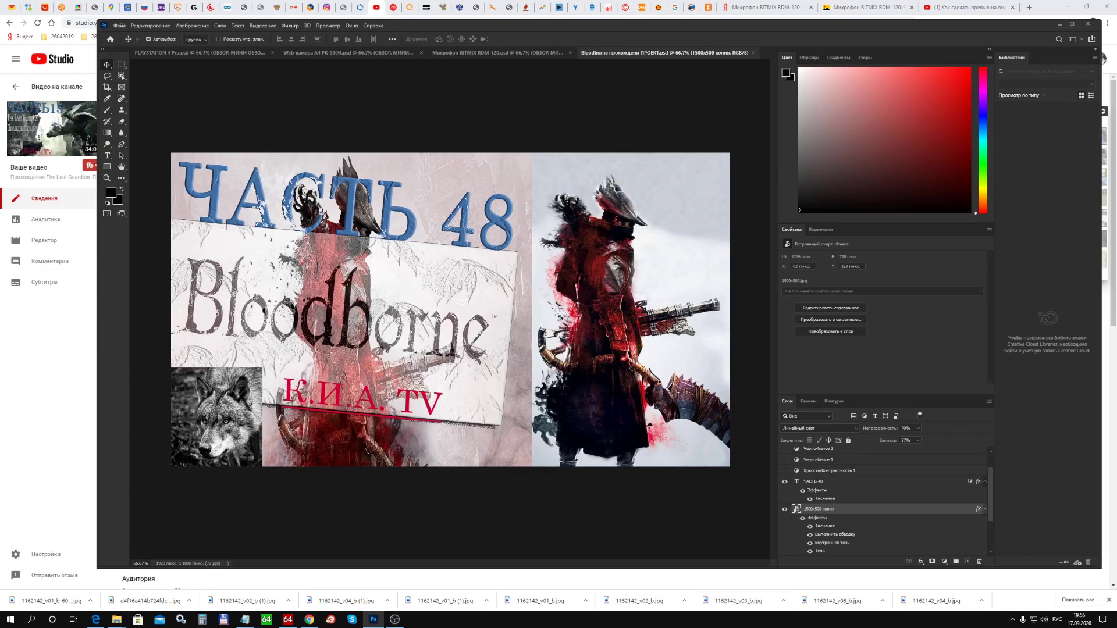
key(alt+period)
mouse_move(232, 412)
mouse_down()
mouse_move(241, 375)
mouse_move(237, 417)
mouse_up()
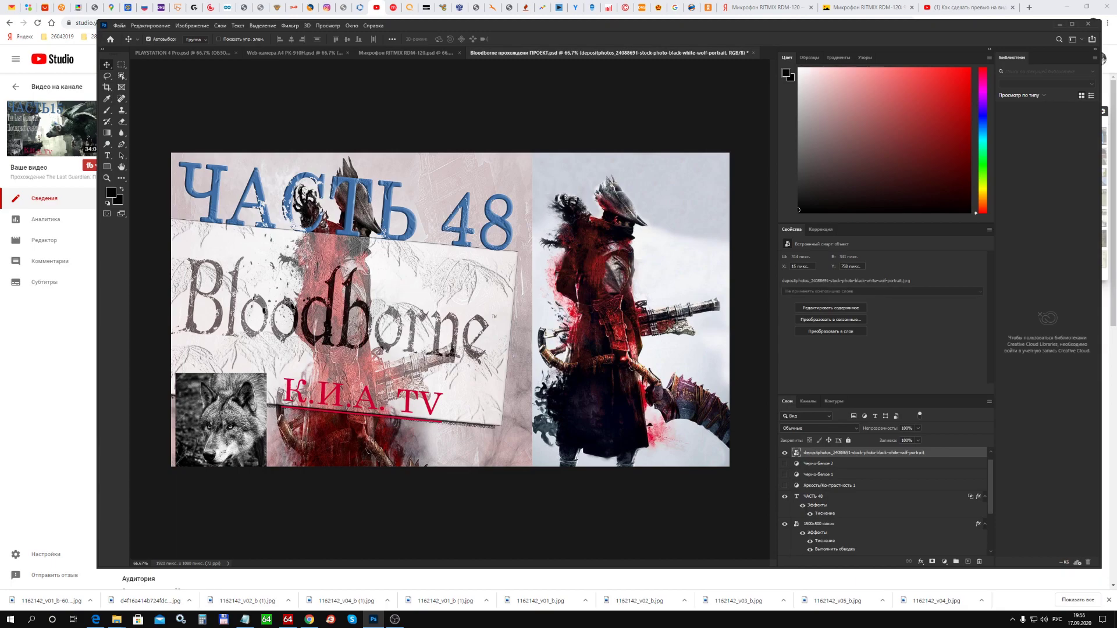
mouse_move(349, 201)
mouse_down()
mouse_move(366, 200)
mouse_move(360, 212)
mouse_move(363, 198)
mouse_up()
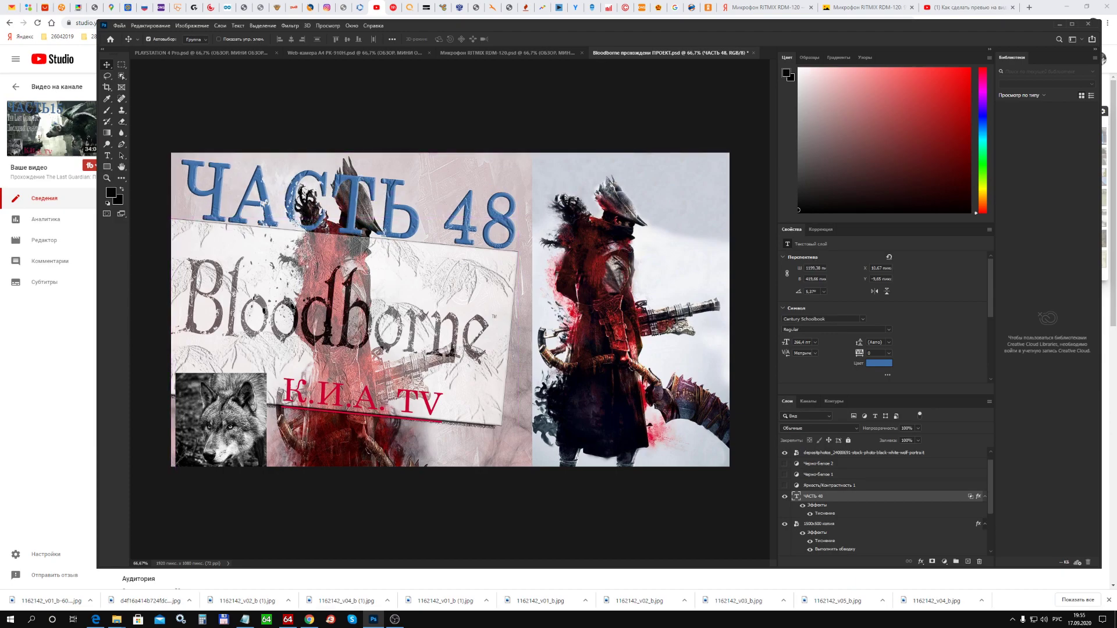
click(150, 26)
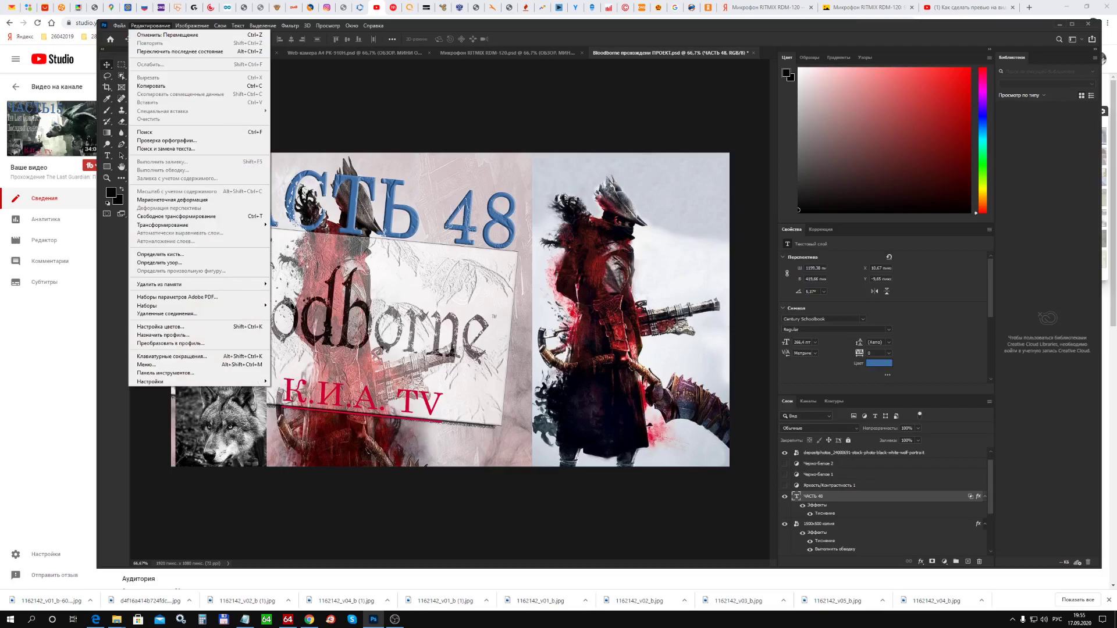
mouse_move(175, 225)
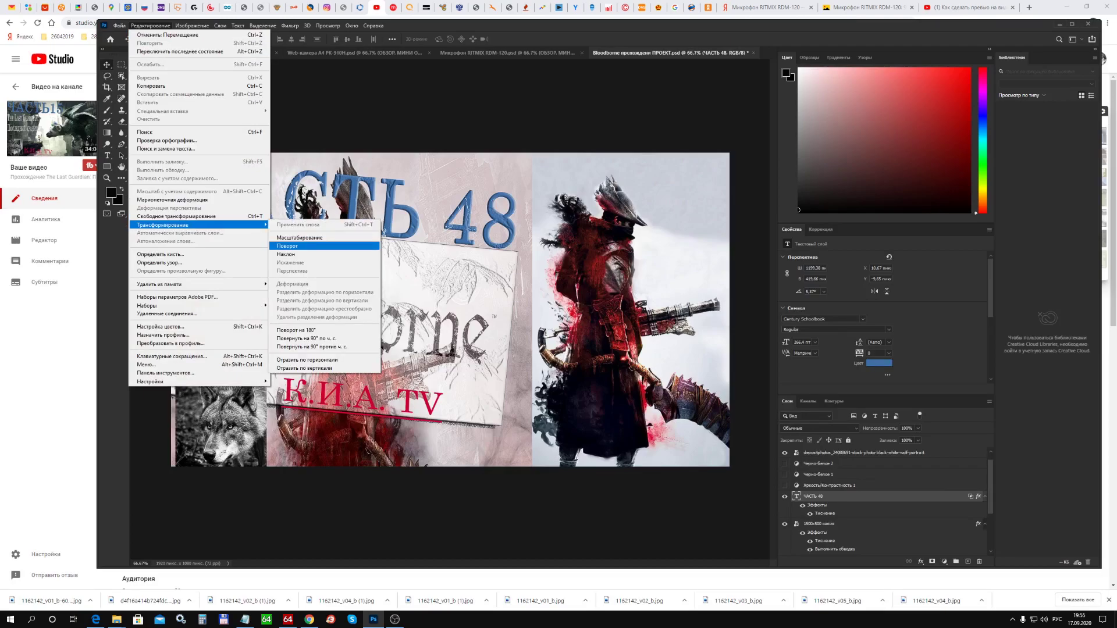
Rotate the ЧАСТЬ 48 title about -3.6° and stretch it wider.
click(287, 247)
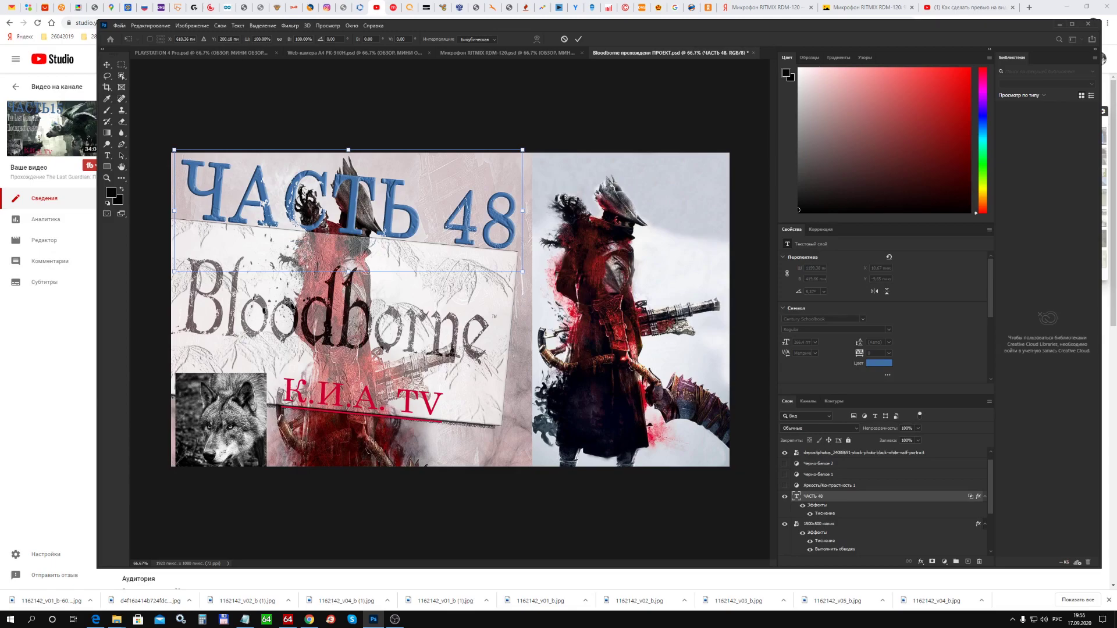
mouse_move(561, 274)
mouse_down()
mouse_move(577, 266)
mouse_move(522, 334)
mouse_move(560, 238)
mouse_up()
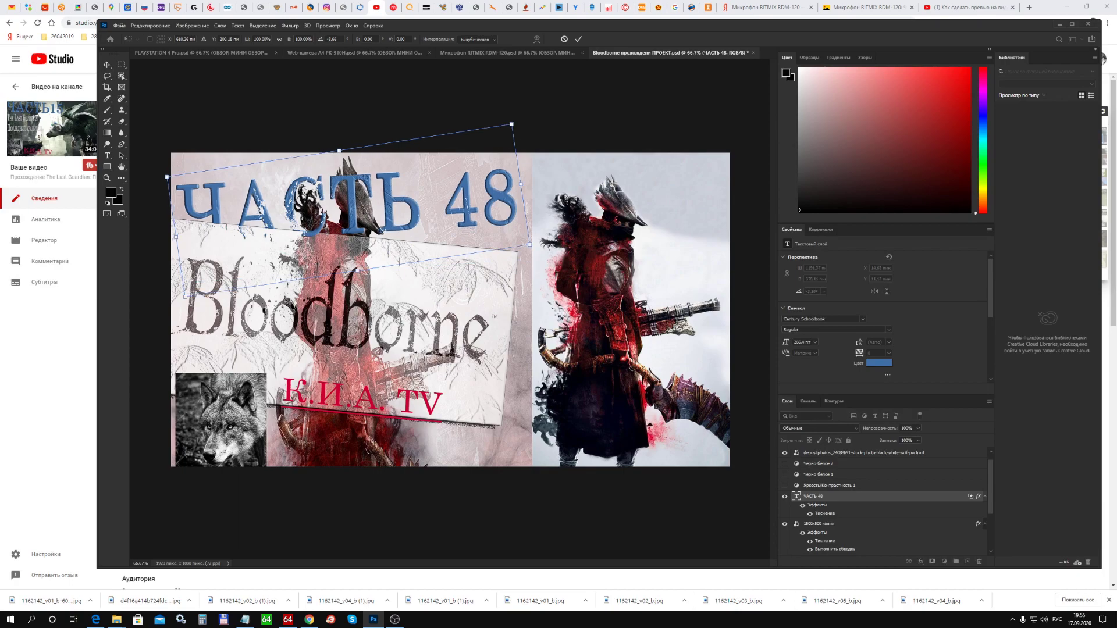
key(alt+e)
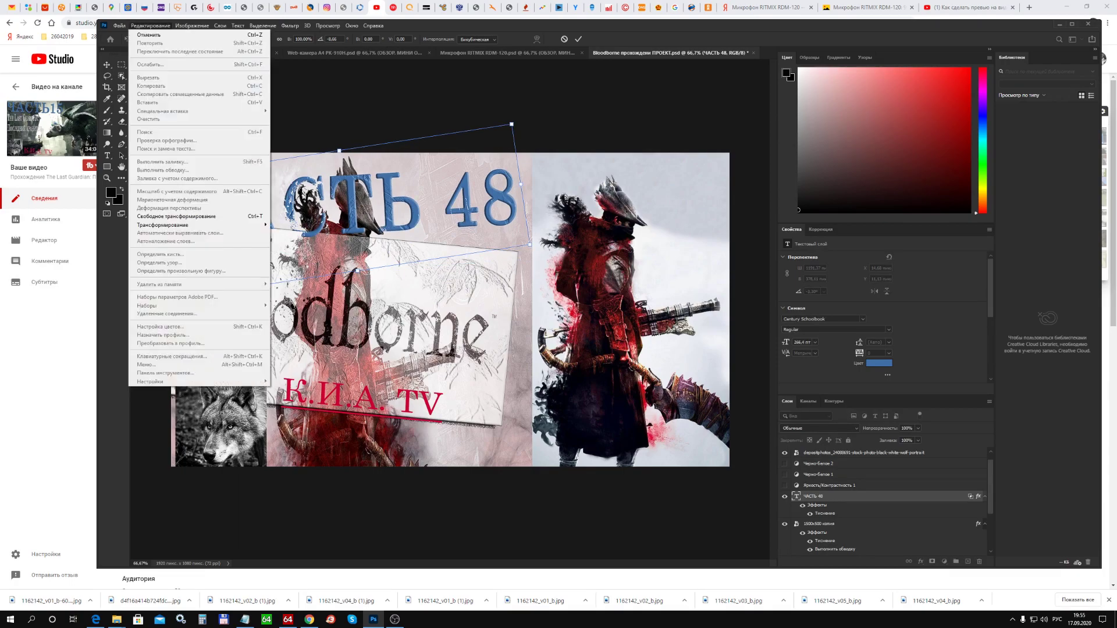
key(Down)
key(Right)
key(Down)
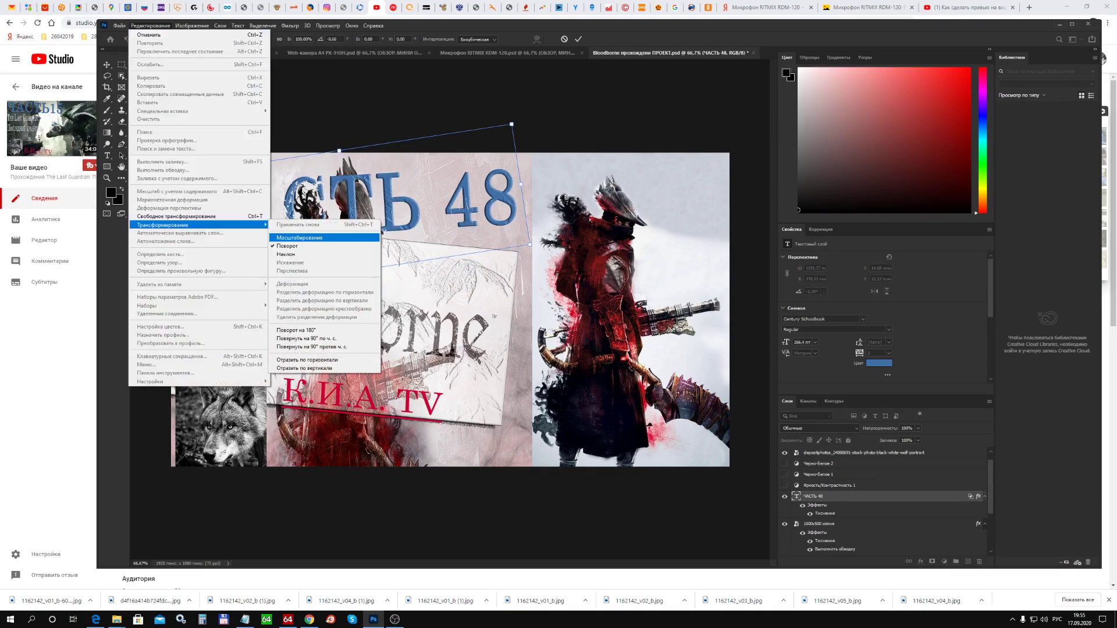
key(Return)
mouse_move(521, 184)
mouse_down()
mouse_move(608, 172)
mouse_move(581, 175)
mouse_up()
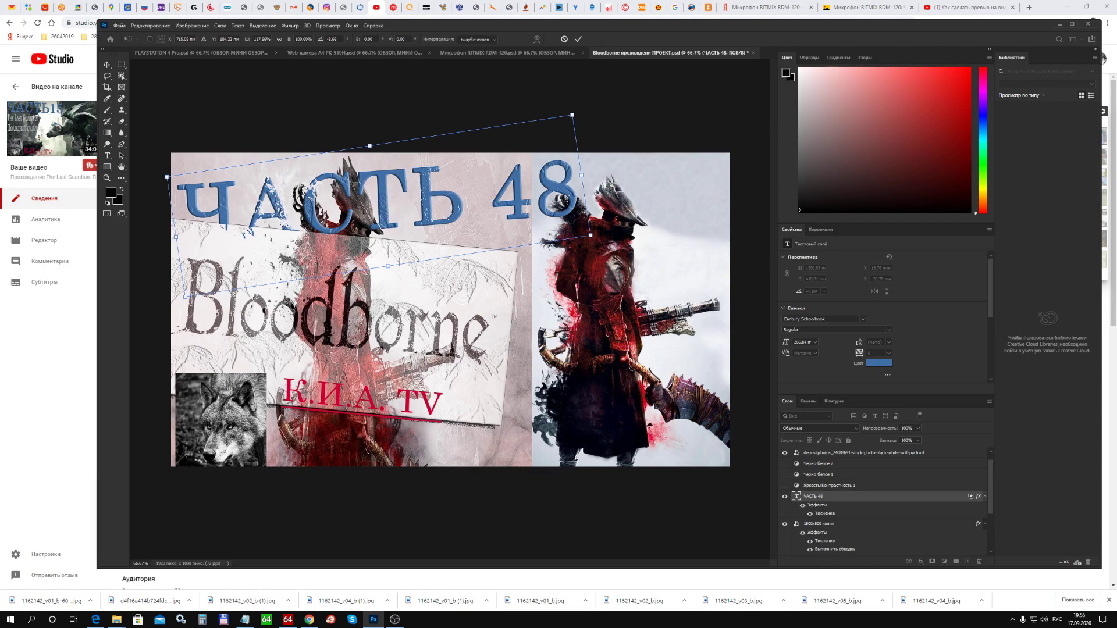
Start Save As for the project, then cancel it to keep transforming.
click(120, 26)
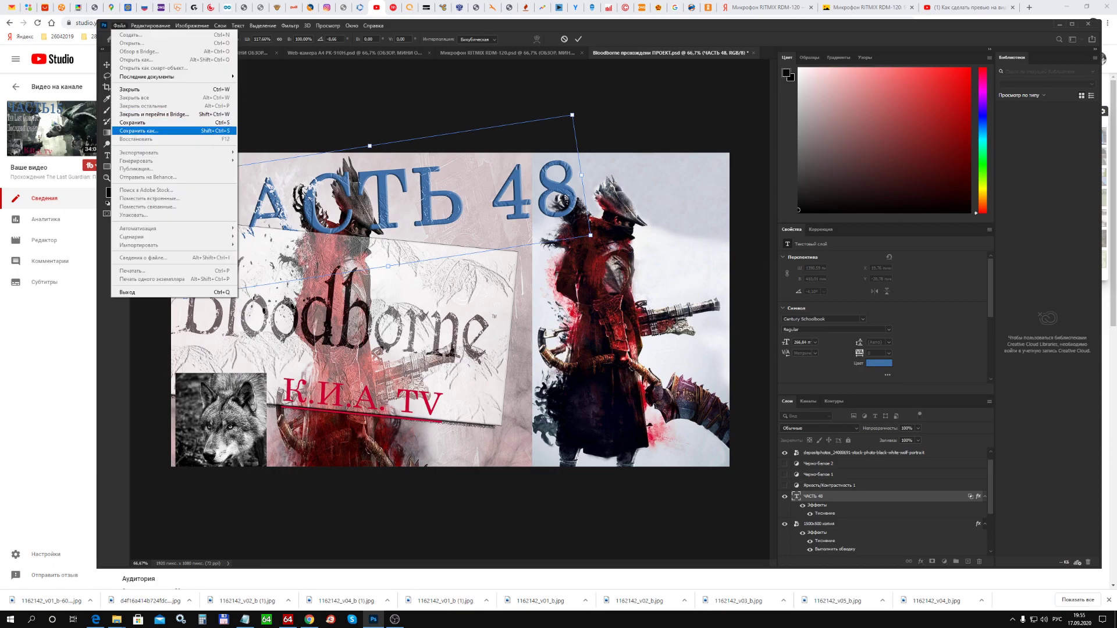
click(140, 131)
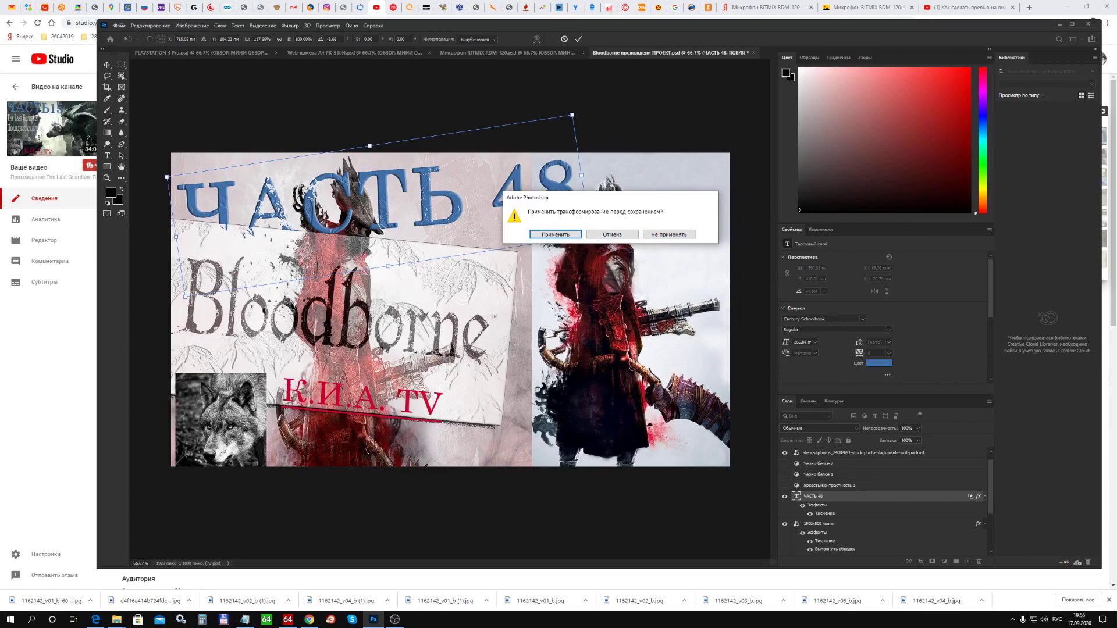
click(612, 235)
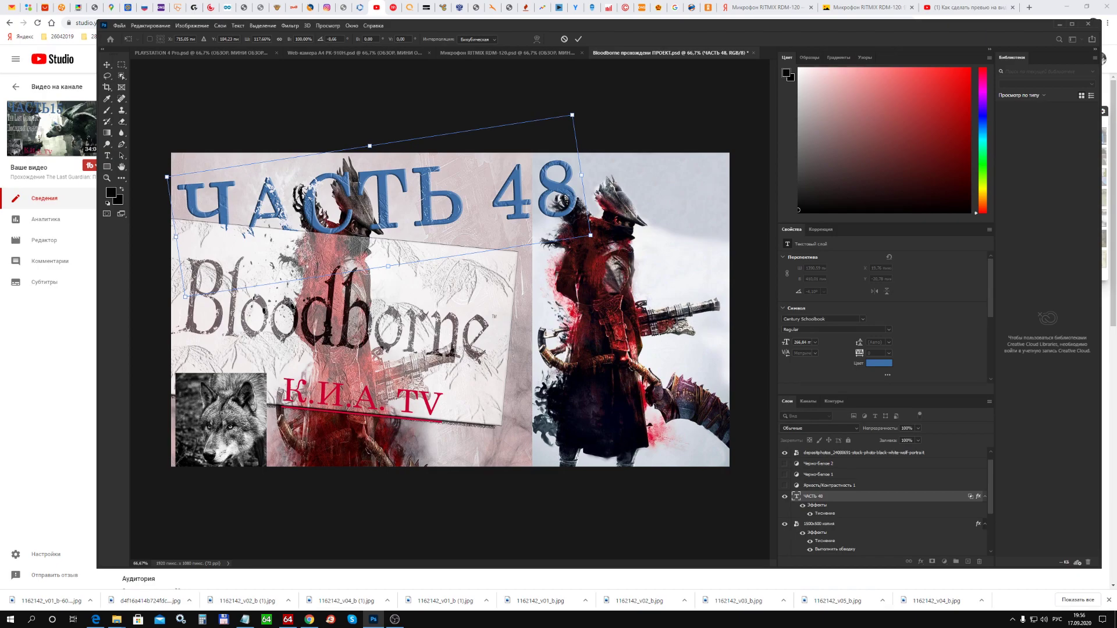
Commit the Bloodborne title transform and nudge the PS4 Pro wolf photo left.
key(Return)
key(ctrl+Tab)
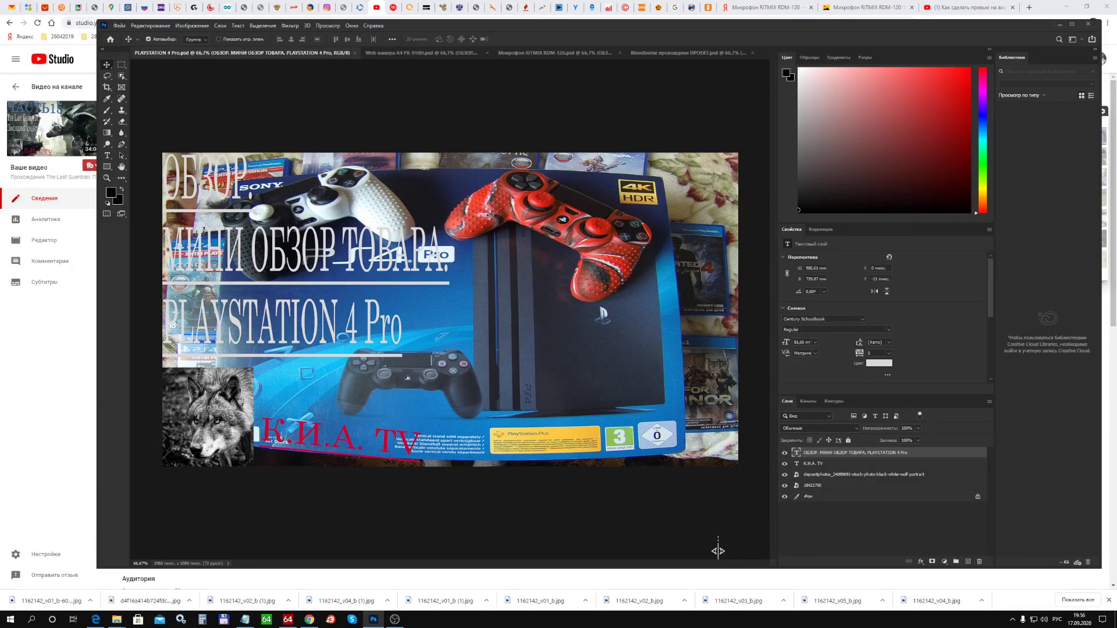
key(alt+bracketleft)
key(alt+bracketleft)
key(Left)
key(Left)
key(Left)
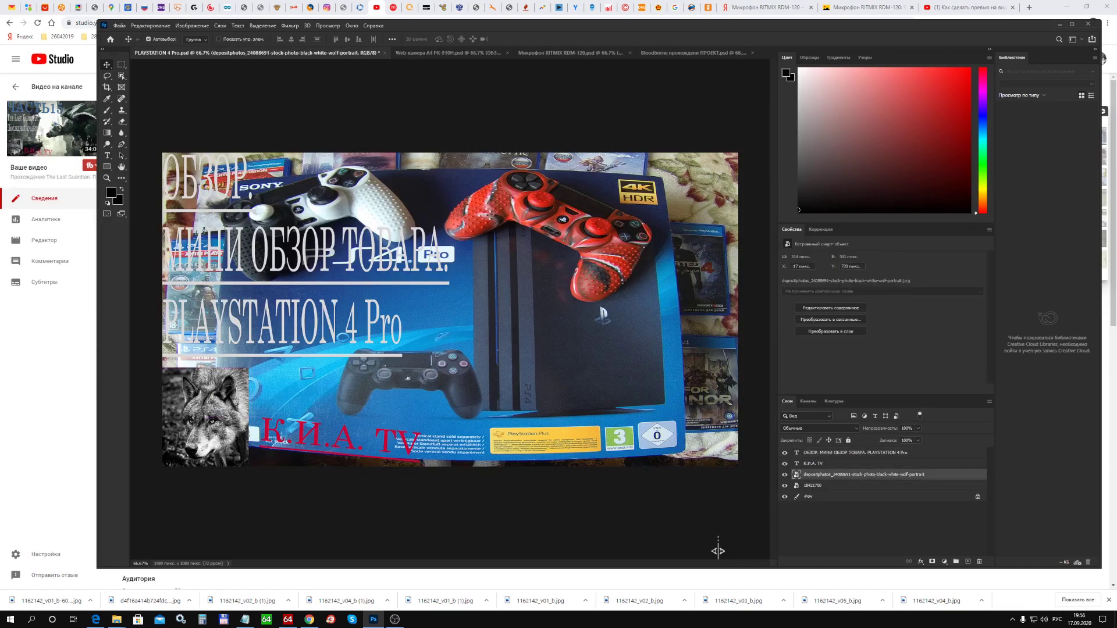
Nudge the К.И.А. TV text up and to the right.
key(alt+bracketright)
key(shift+Up)
key(shift+Up)
key(shift+Up)
key(shift+Right)
key(shift+Right)
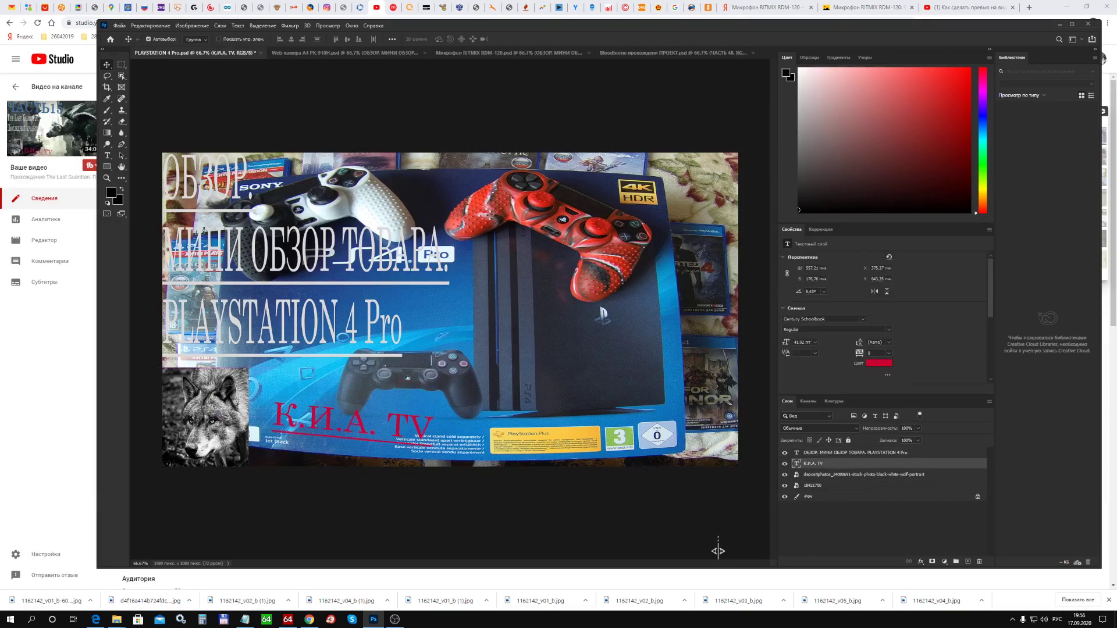